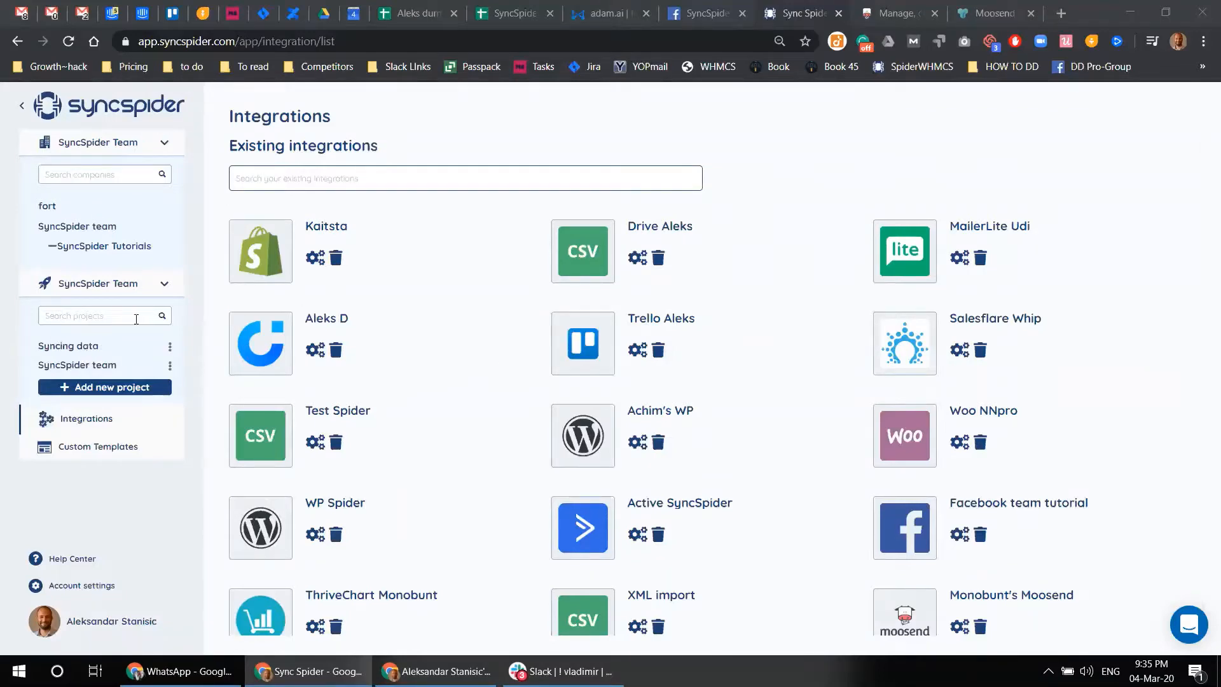
# - Create a new task in the SyncSpider team project, using Spreadsheet from the DD drive Google Sheets integration as its source
pyautogui.scroll(-10, 278, 332)
pyautogui.scroll(10, 278, 332)
pyautogui.click(90, 365)
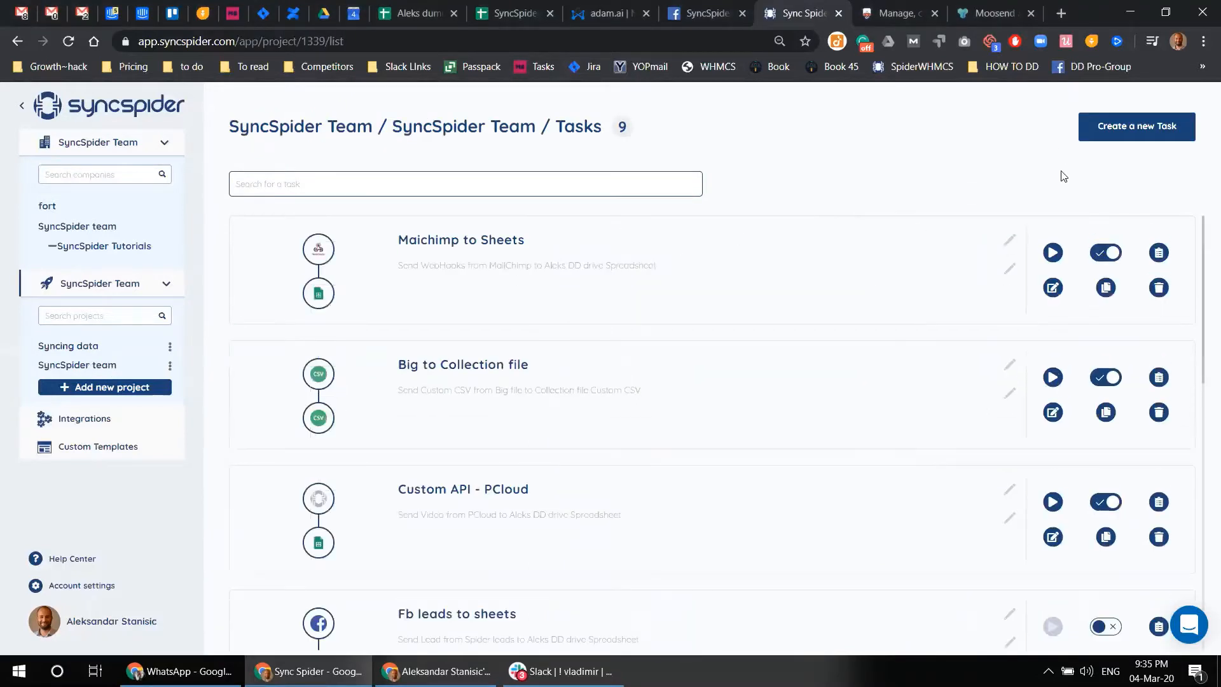
pyautogui.click(1148, 126)
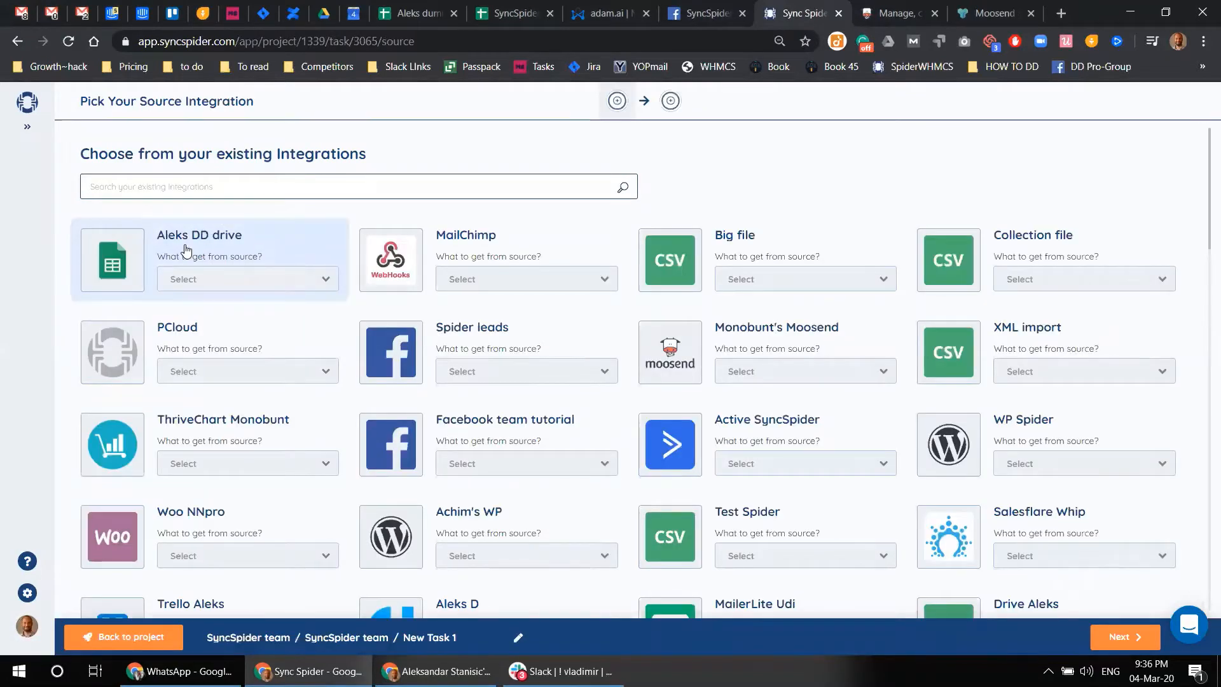
pyautogui.click(187, 250)
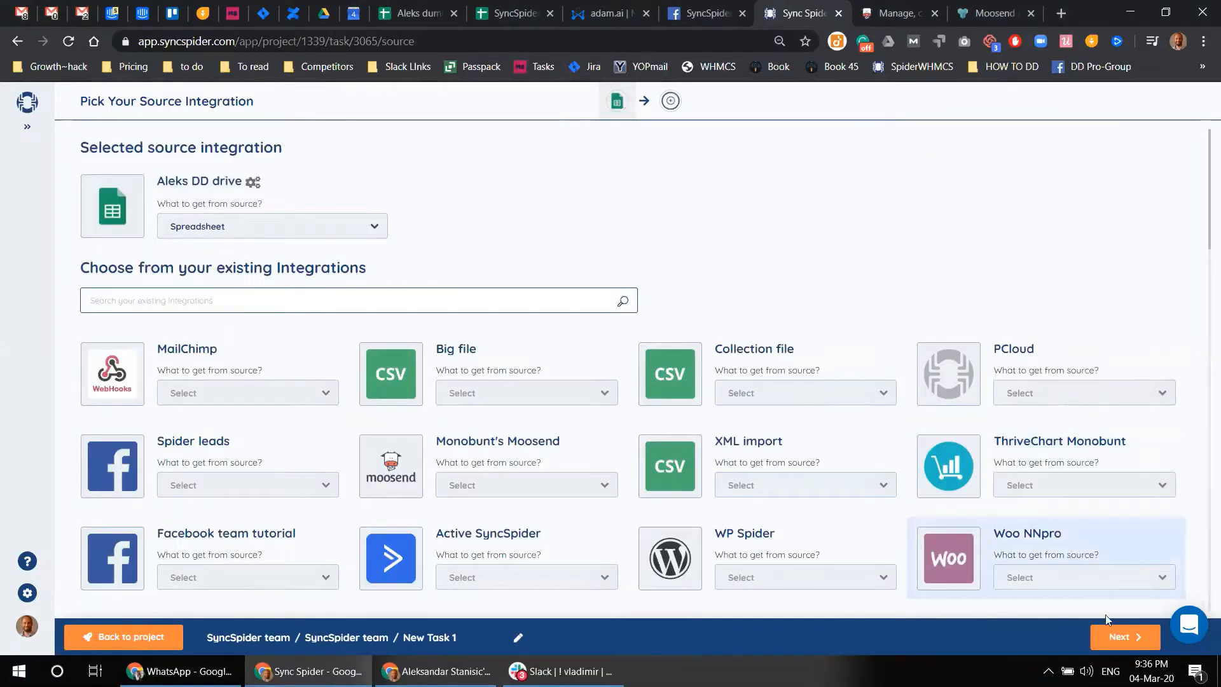
pyautogui.click(1121, 638)
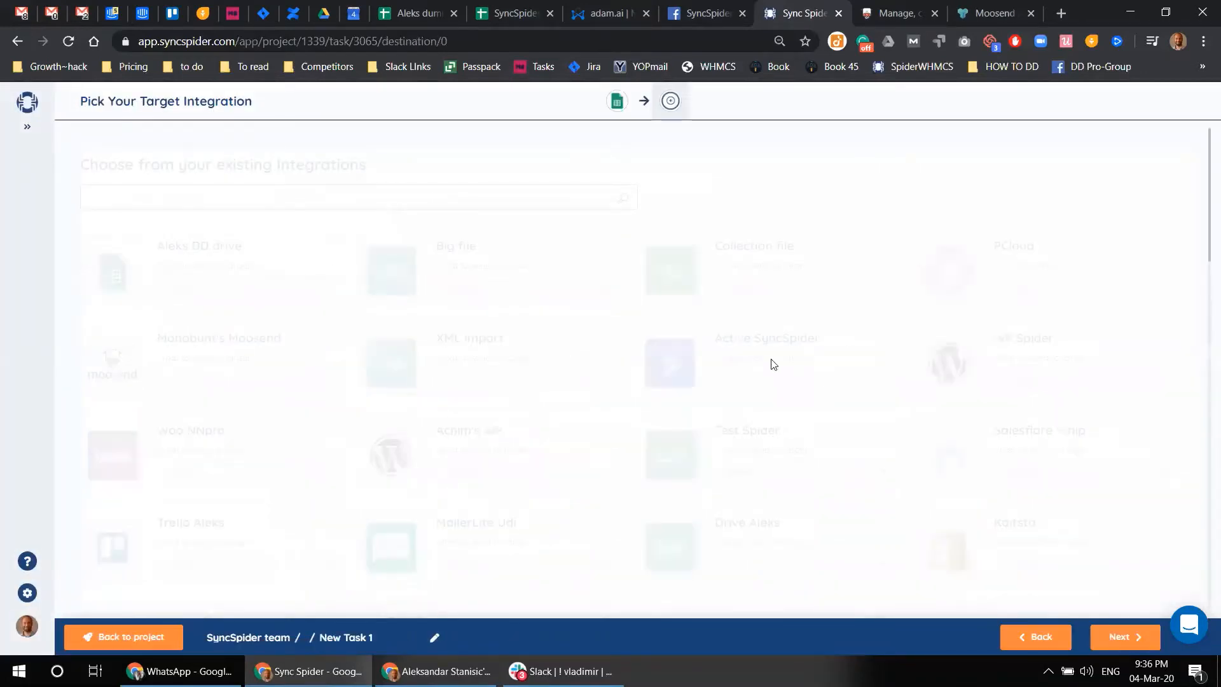
# - Search the available apps for "exte" and add a new External API integration as the target
pyautogui.scroll(-4, 257, 347)
pyautogui.scroll(-5, 254, 331)
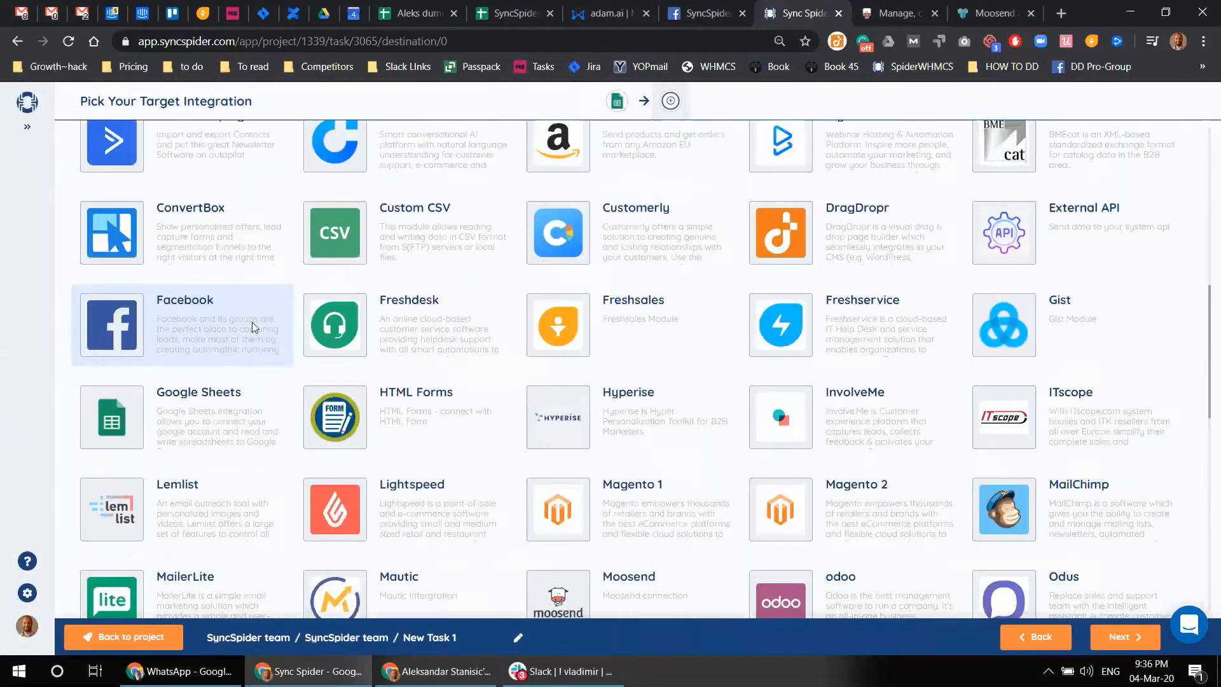
pyautogui.scroll(7, 252, 321)
pyautogui.click(223, 517)
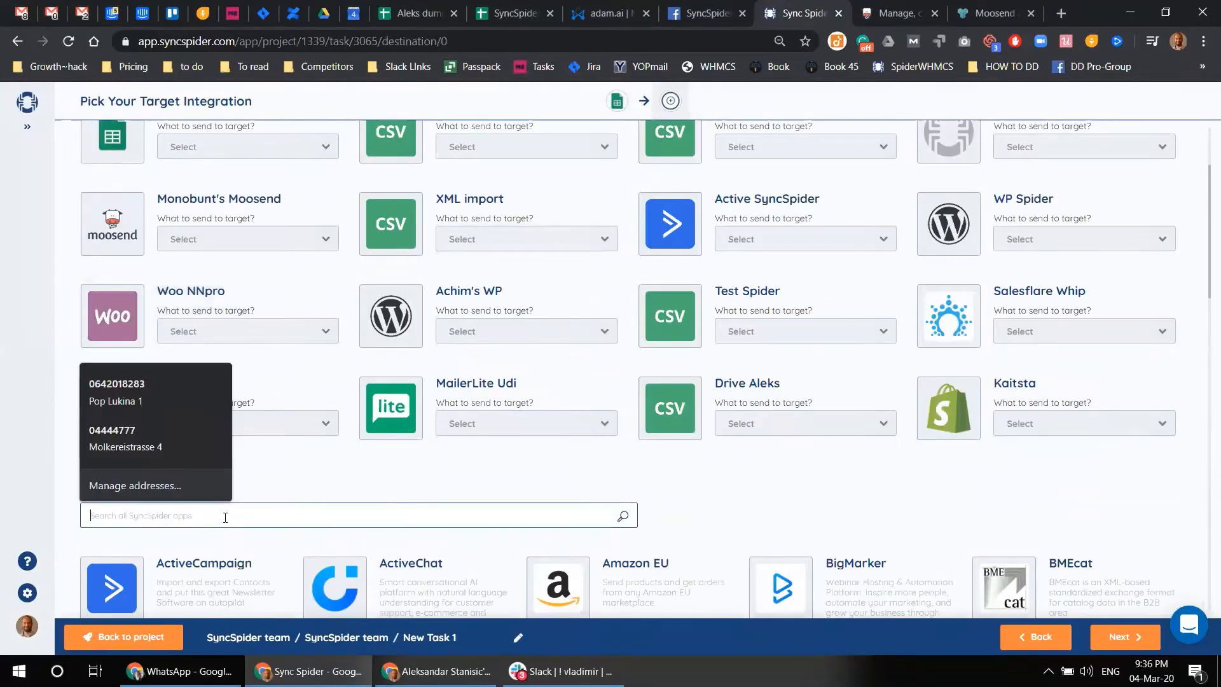
pyautogui.write('exte')
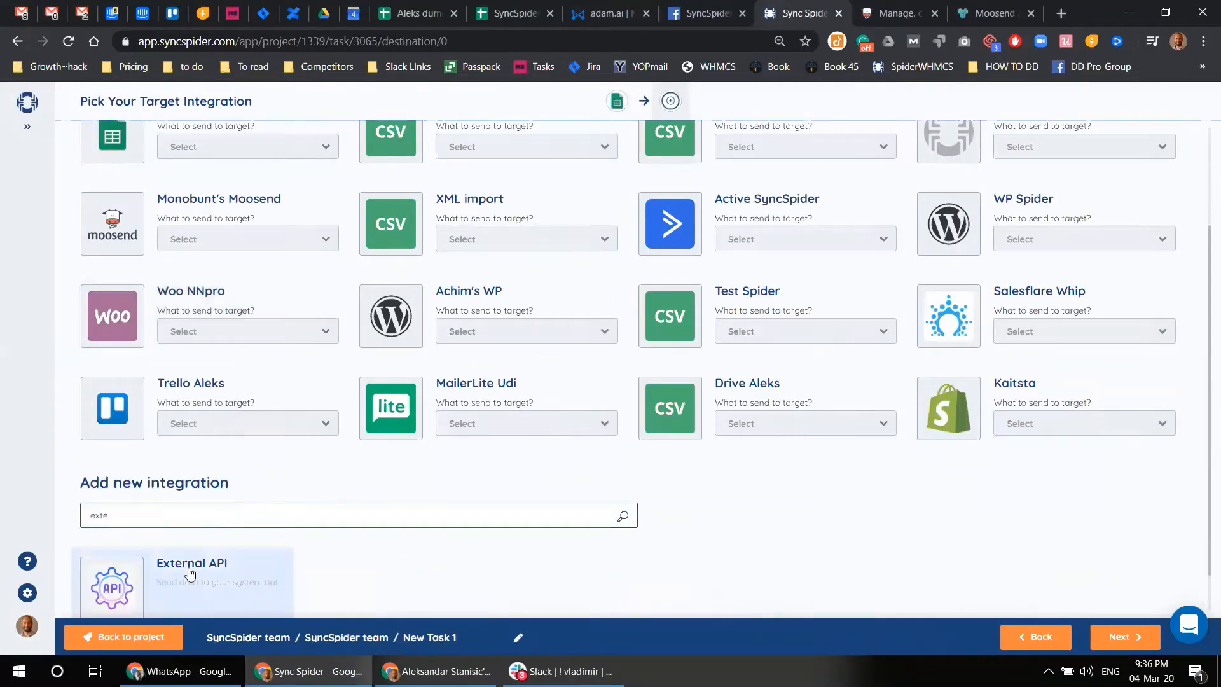
pyautogui.click(188, 568)
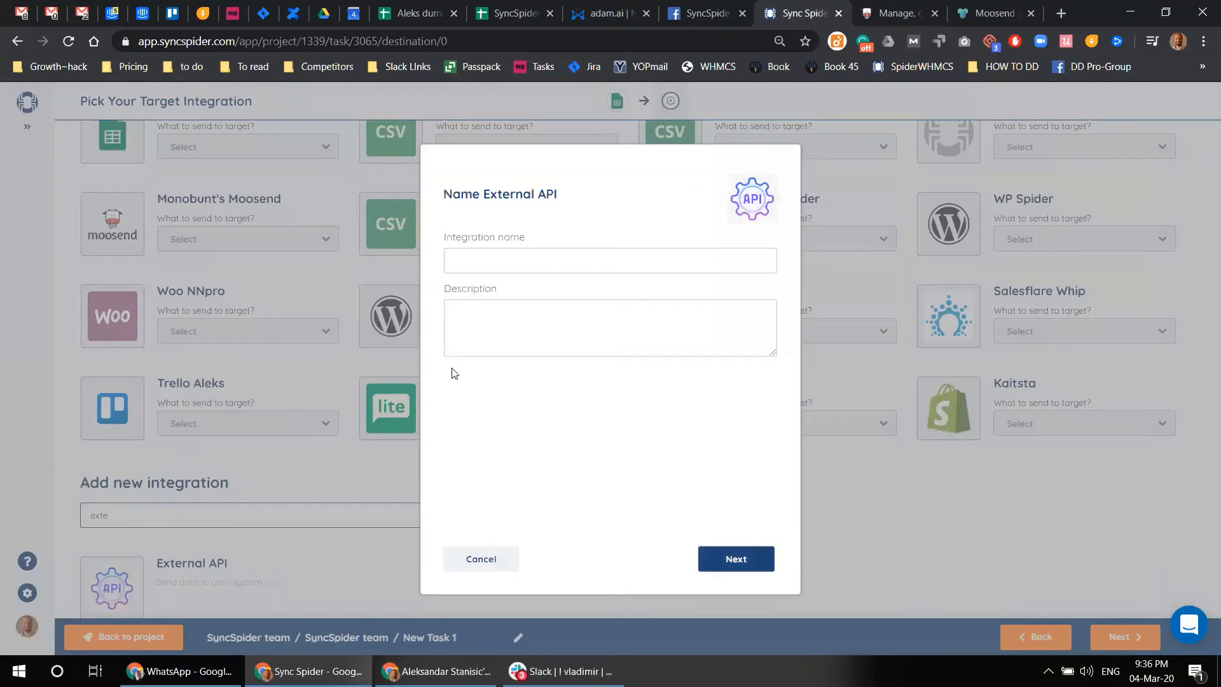
# - Name the integration "Create a mailing list in Moosend" and set its type to JSON
pyautogui.click(500, 261)
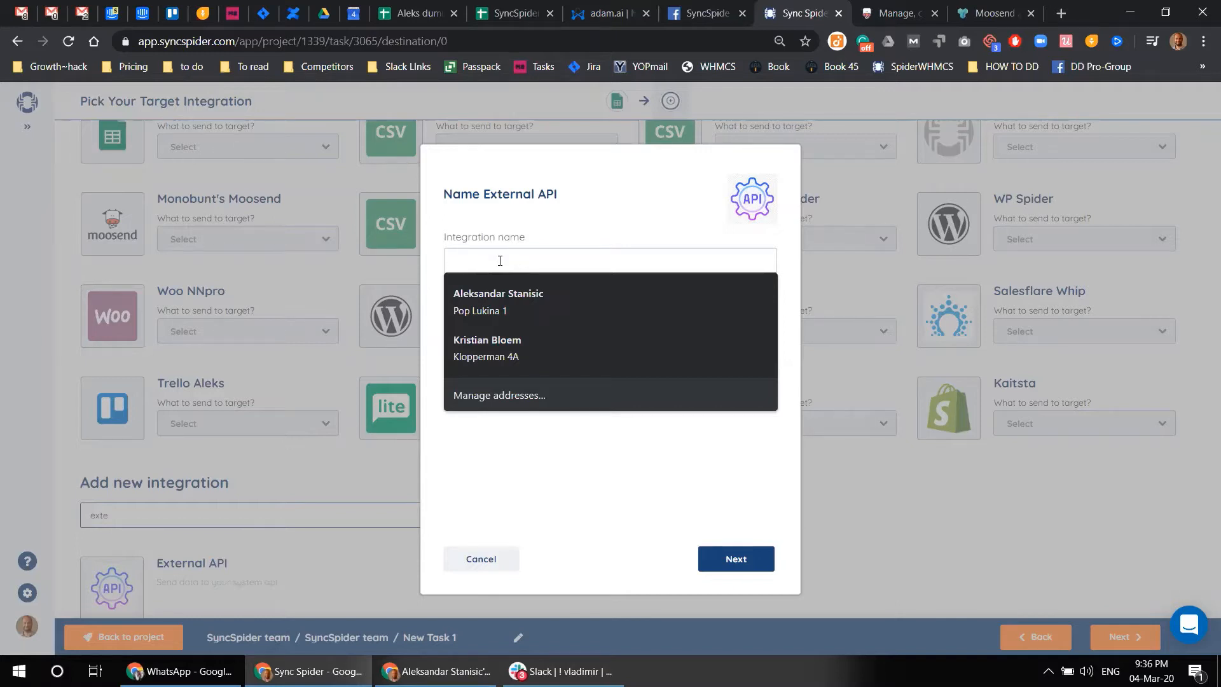
pyautogui.write('Credete')
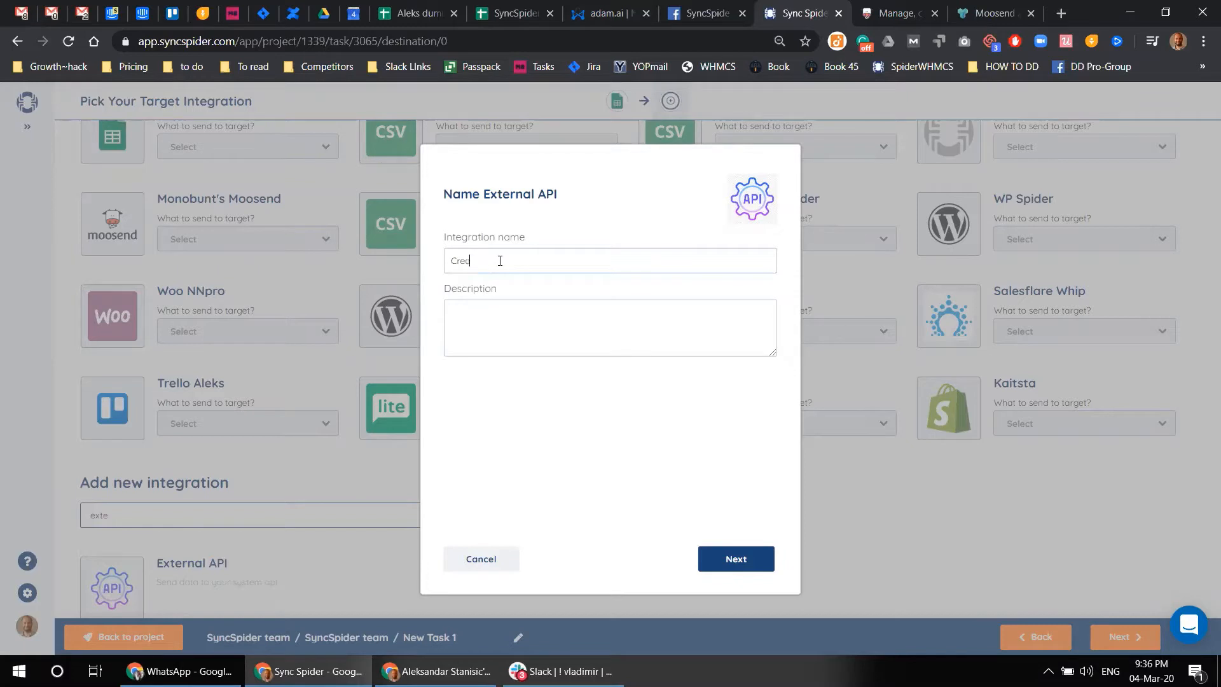
pyautogui.press('BackSpace')
pyautogui.press('BackSpace')
pyautogui.press('BackSpace')
pyautogui.press('BackSpace')
pyautogui.write('ate a moiling list in Moosend')
pyautogui.click(725, 561)
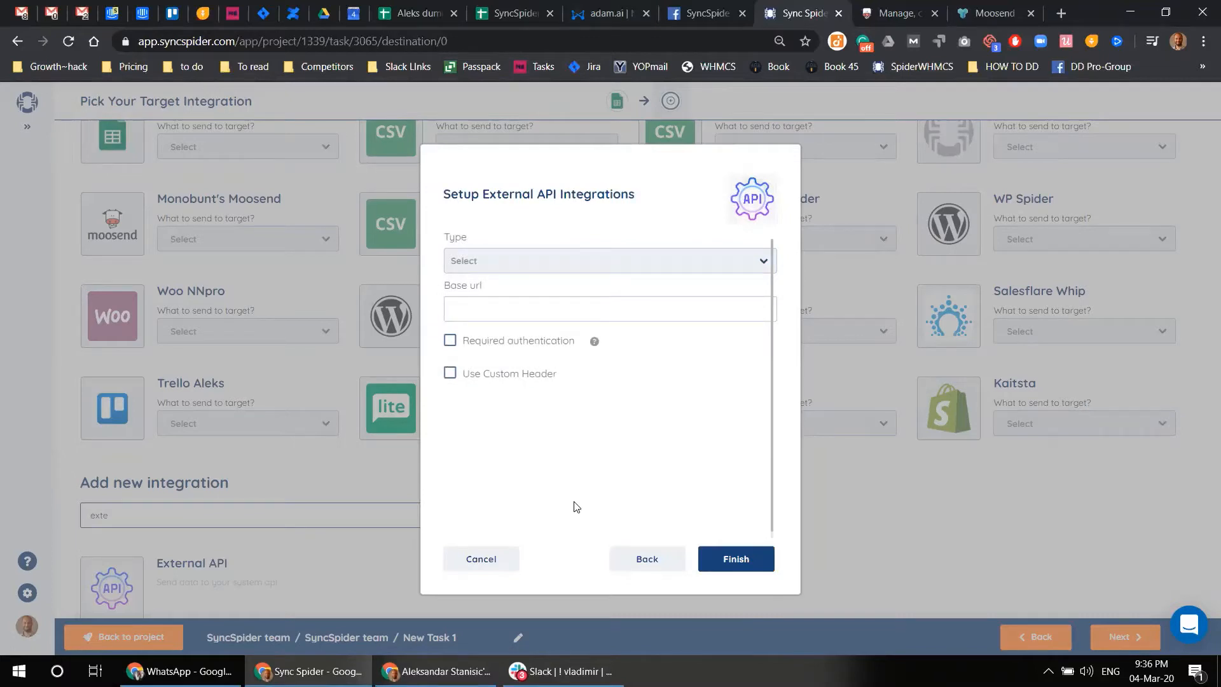
pyautogui.click(559, 264)
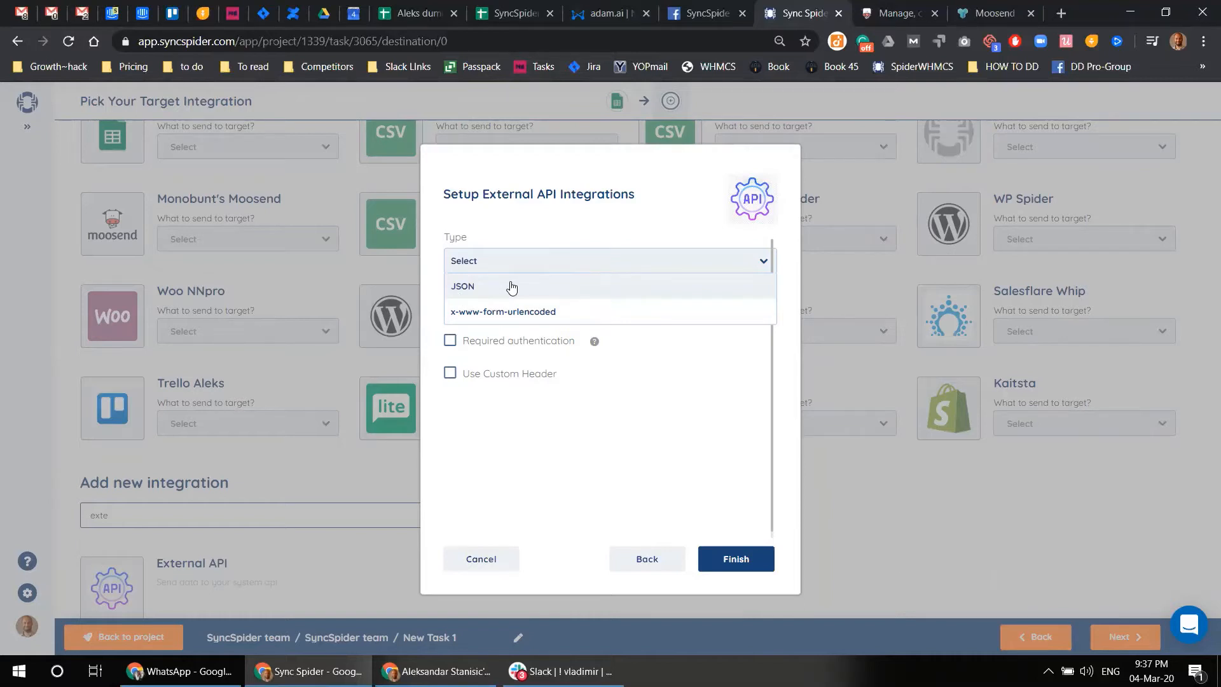
pyautogui.click(512, 288)
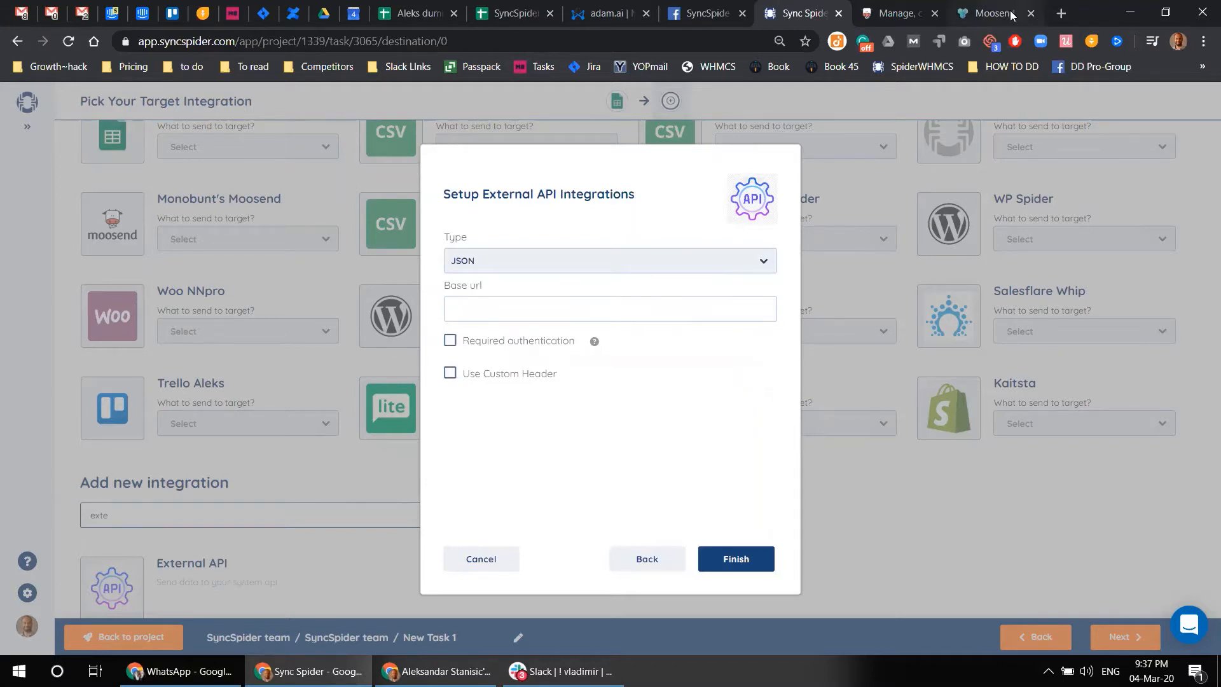
# - Switch to the Moosend API documentation and view the "Creating a mailing list" entry
pyautogui.click(990, 11)
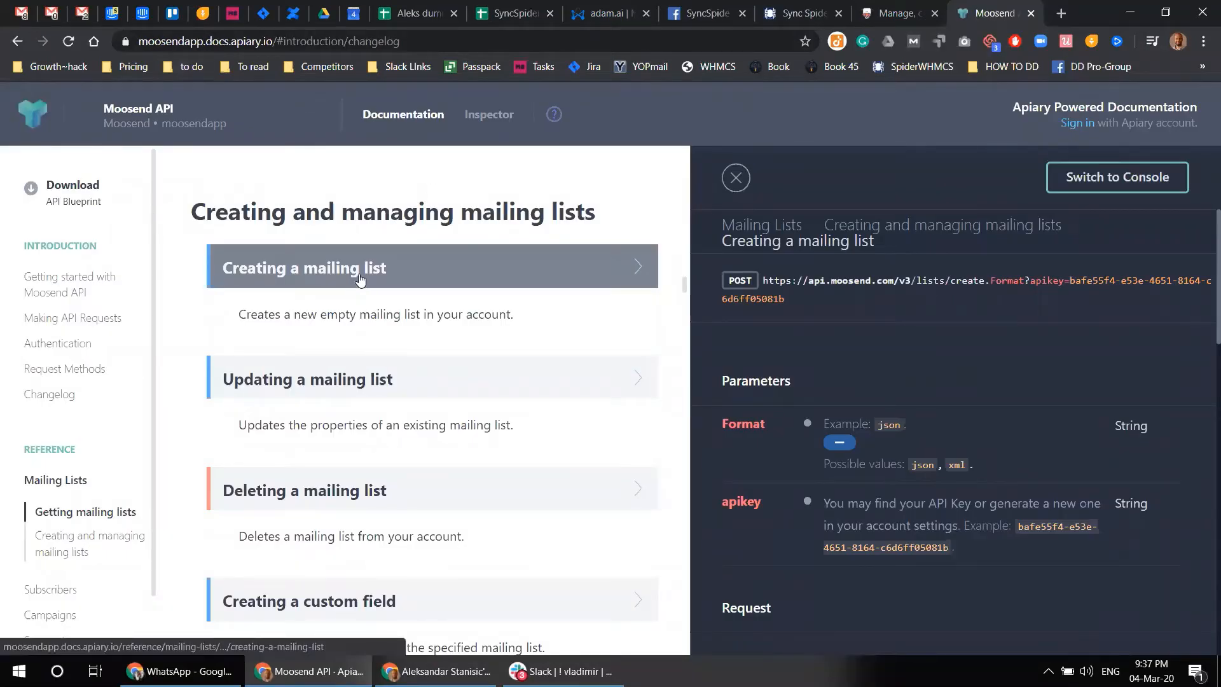
pyautogui.click(328, 274)
pyautogui.click(328, 273)
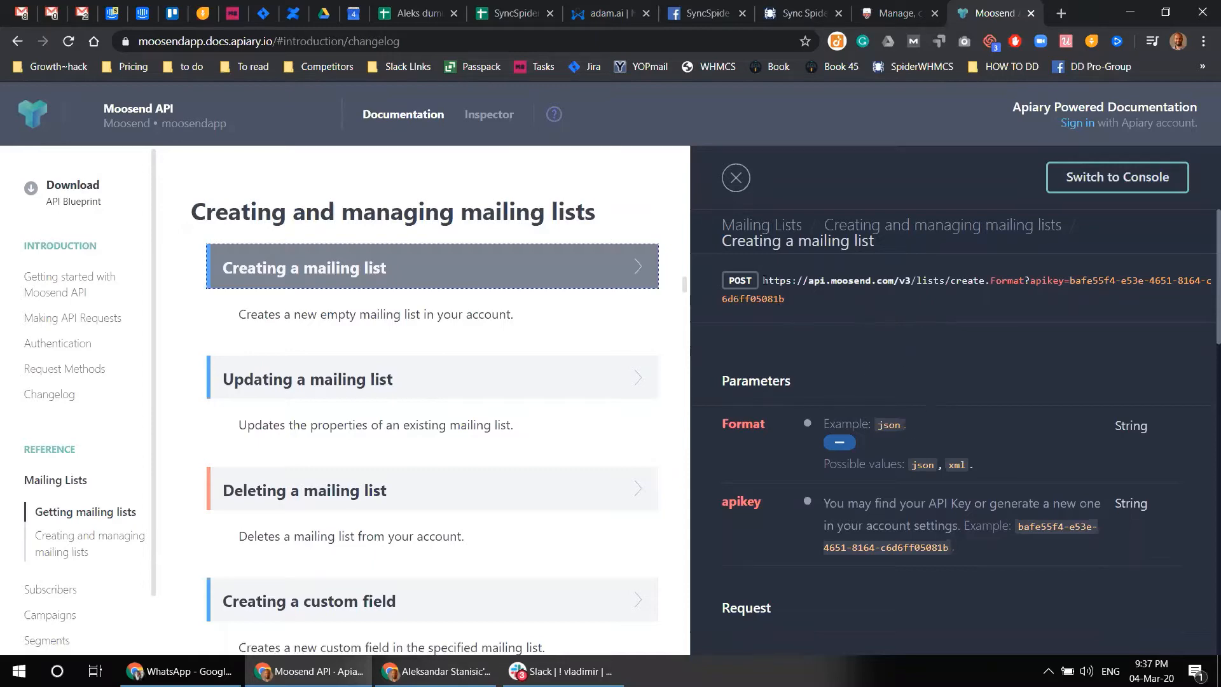
pyautogui.scroll(-3, 863, 305)
pyautogui.scroll(3, 868, 311)
pyautogui.click(802, 4)
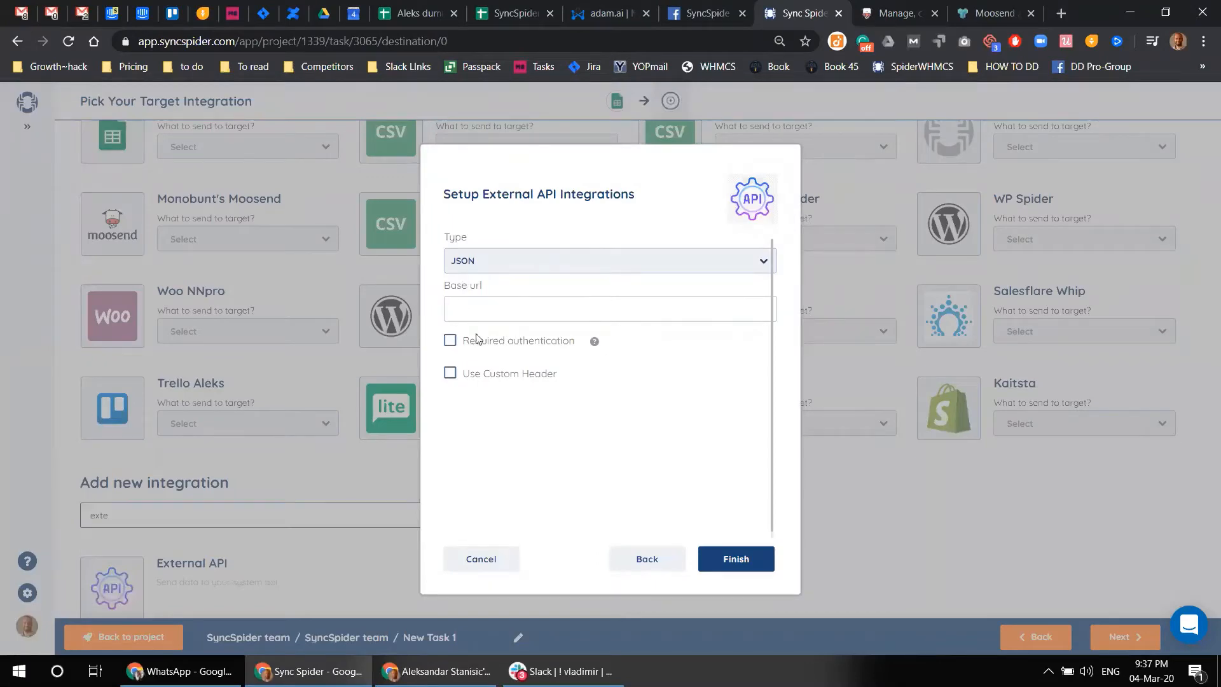
pyautogui.click(891, 15)
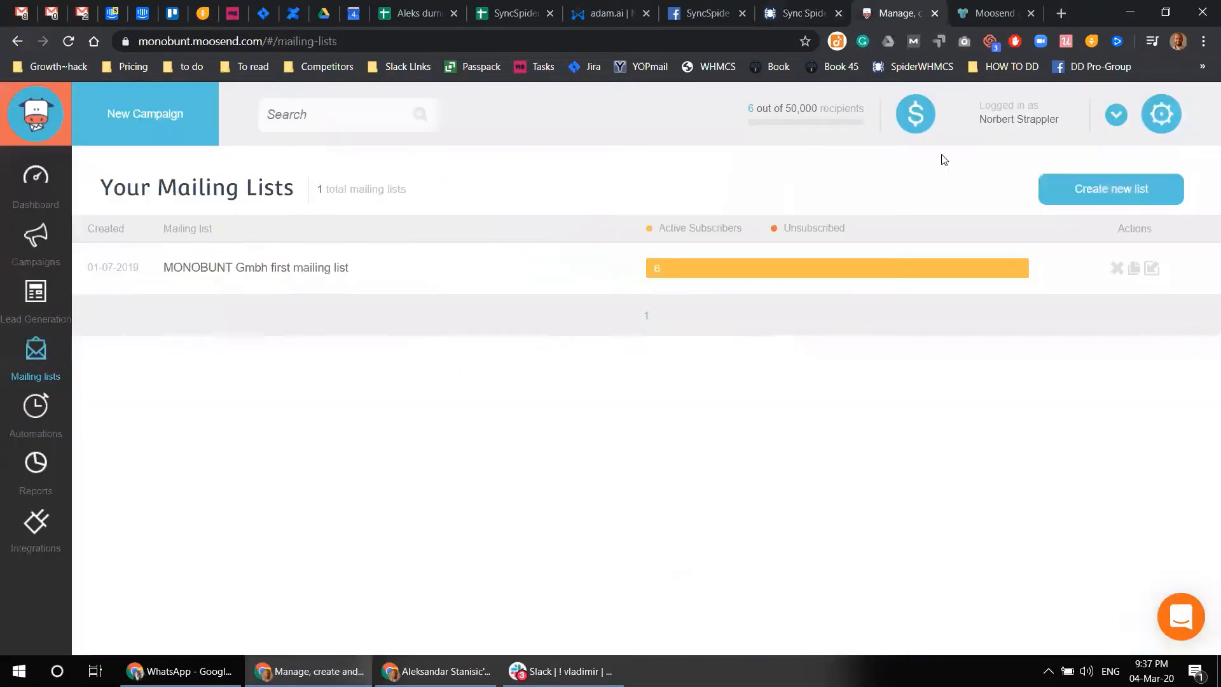
pyautogui.click(966, 6)
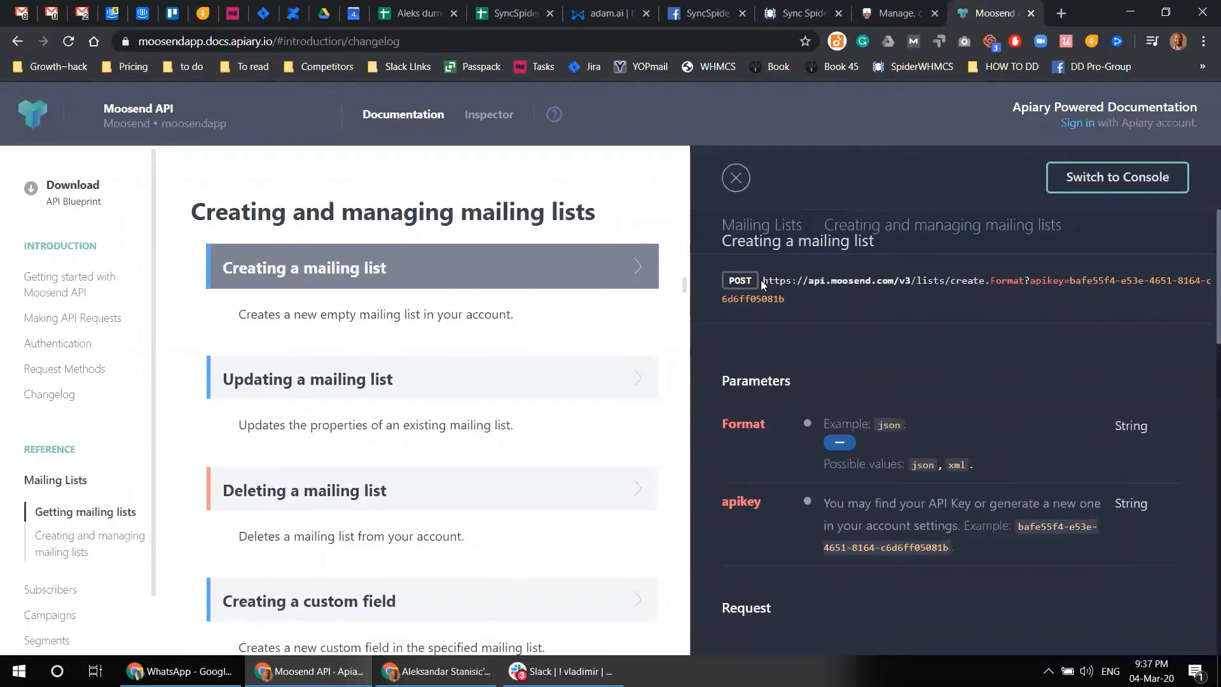
pyautogui.moveTo(763, 284); pyautogui.dragTo(916, 280)
pyautogui.hotkey('ctrl', 'c')
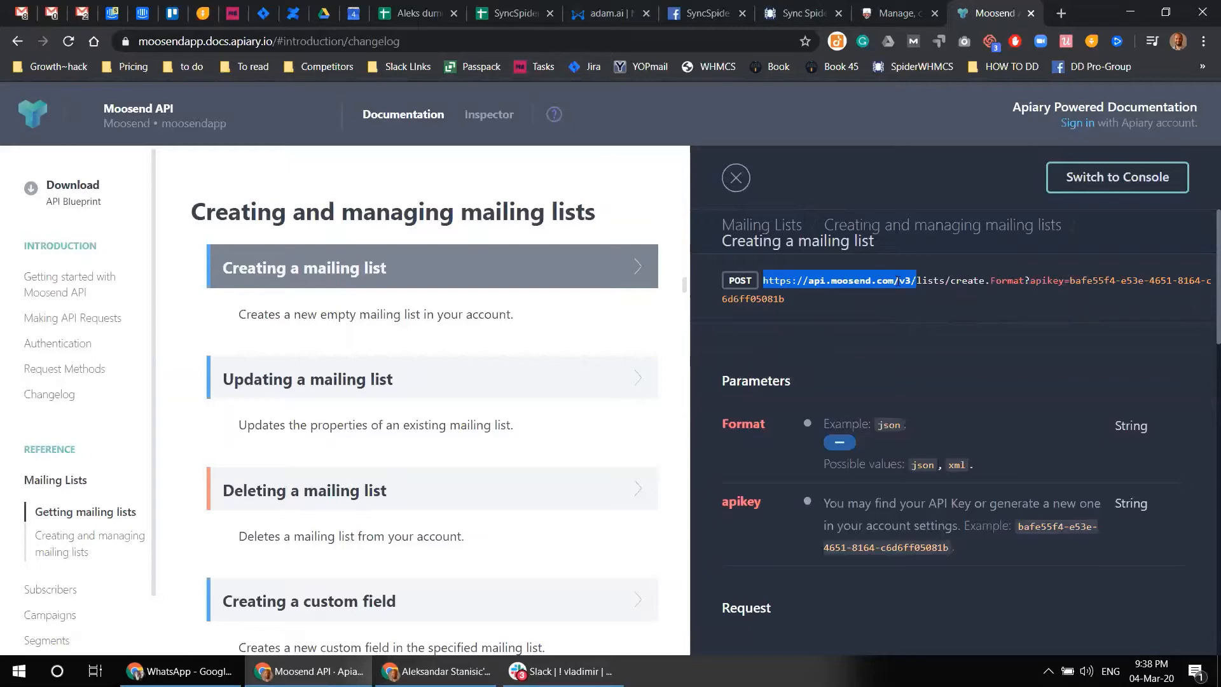
pyautogui.click(796, 13)
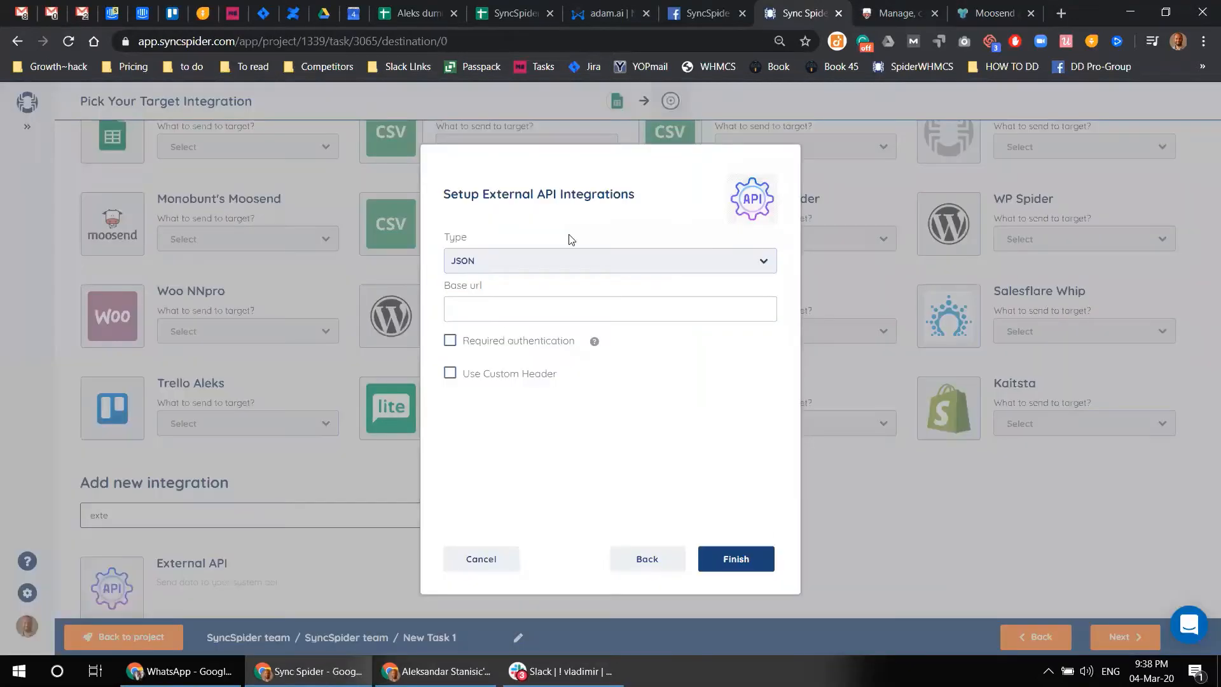
pyautogui.click(506, 308)
pyautogui.hotkey('ctrl', 'v')
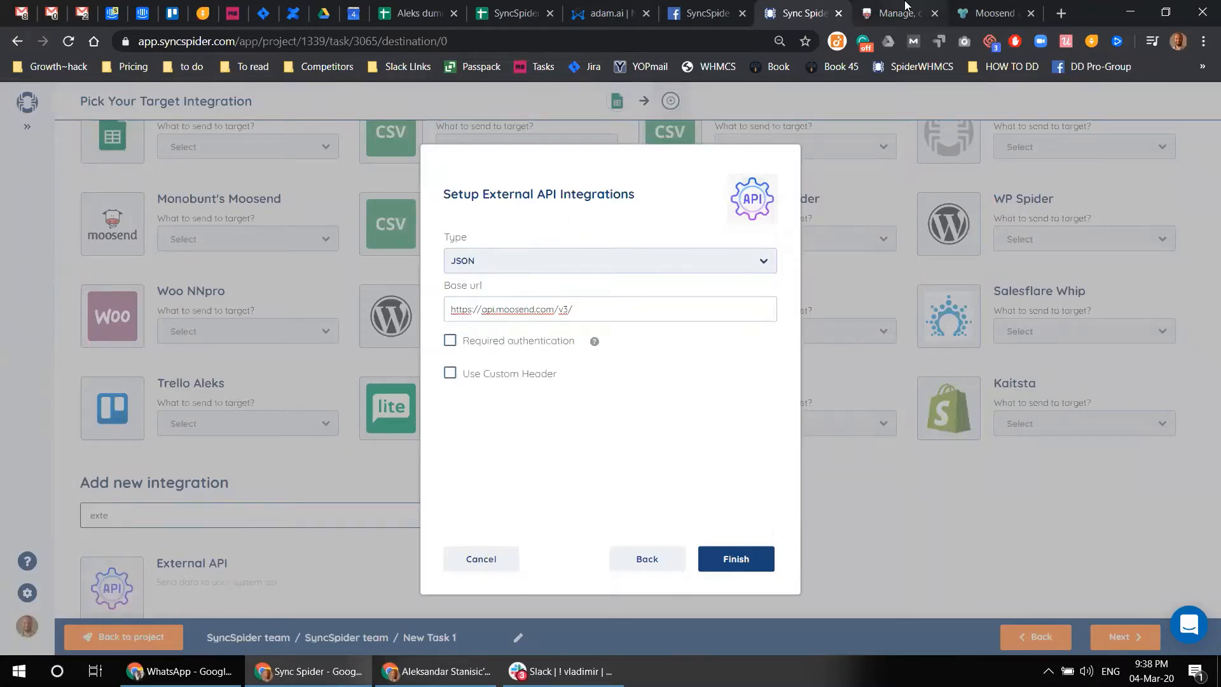
# - Check the documented request parameters and headers, and enable a custom header with an empty entry in the External API setup
pyautogui.click(992, 13)
pyautogui.scroll(-2, 889, 301)
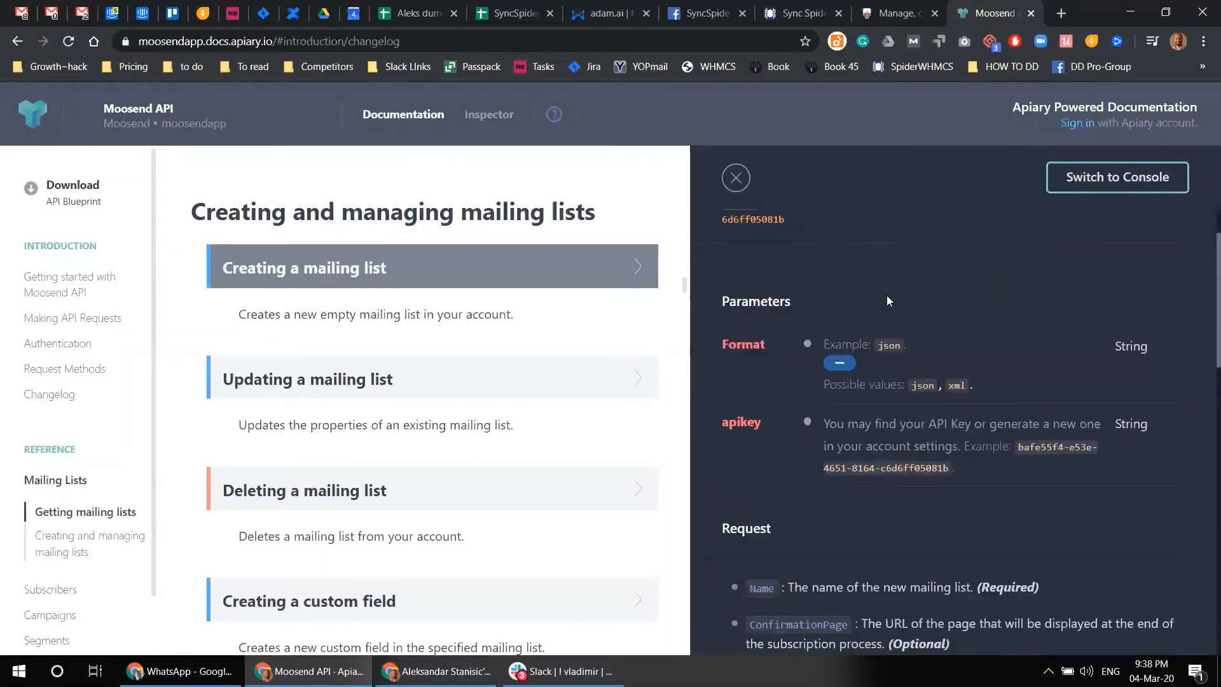
pyautogui.scroll(-1, 887, 295)
pyautogui.scroll(3, 887, 295)
pyautogui.scroll(-5, 887, 295)
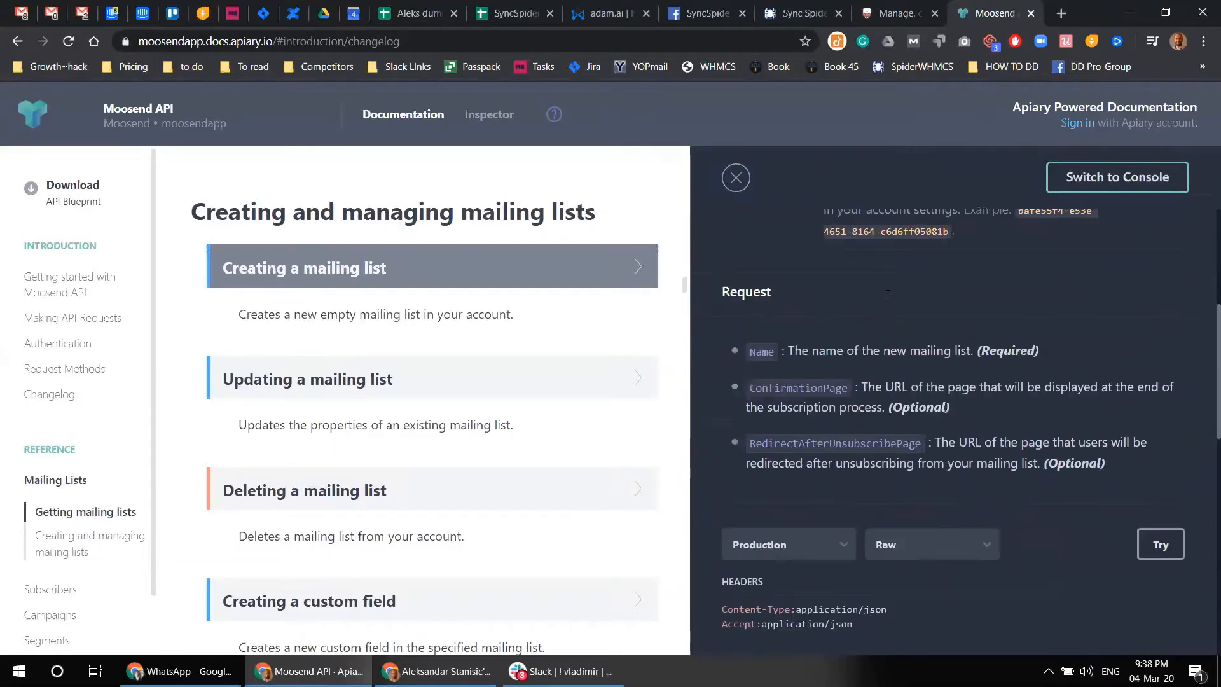
pyautogui.scroll(-4, 888, 295)
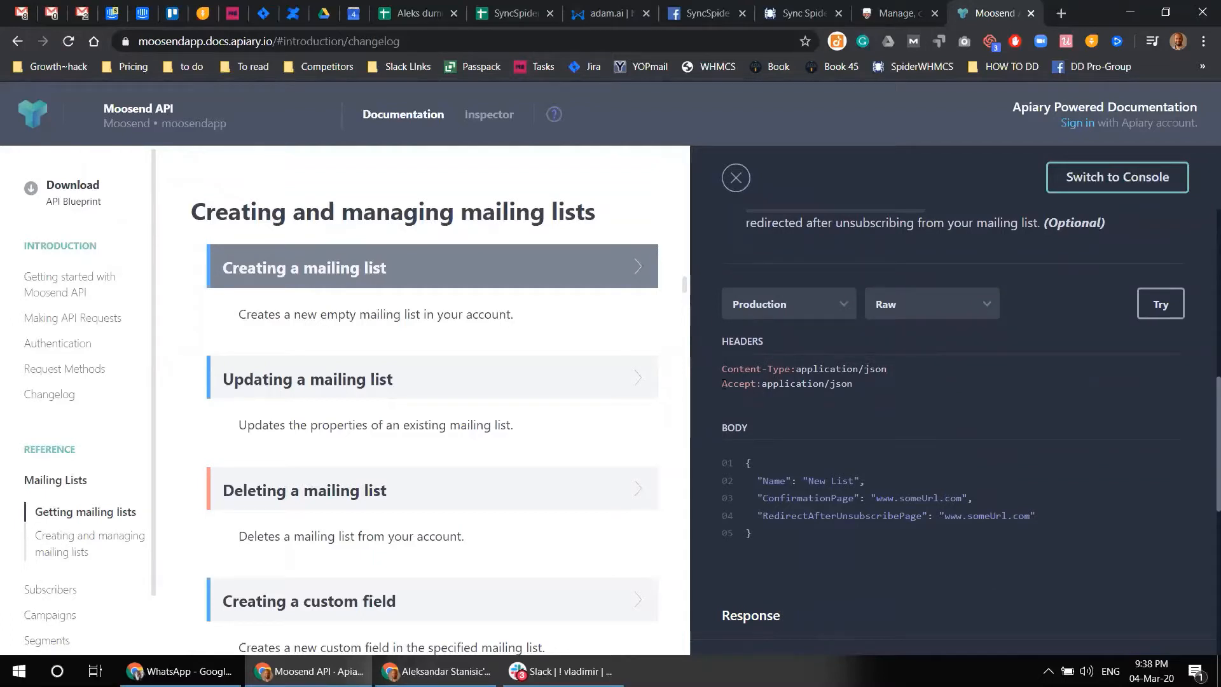
pyautogui.click(802, 7)
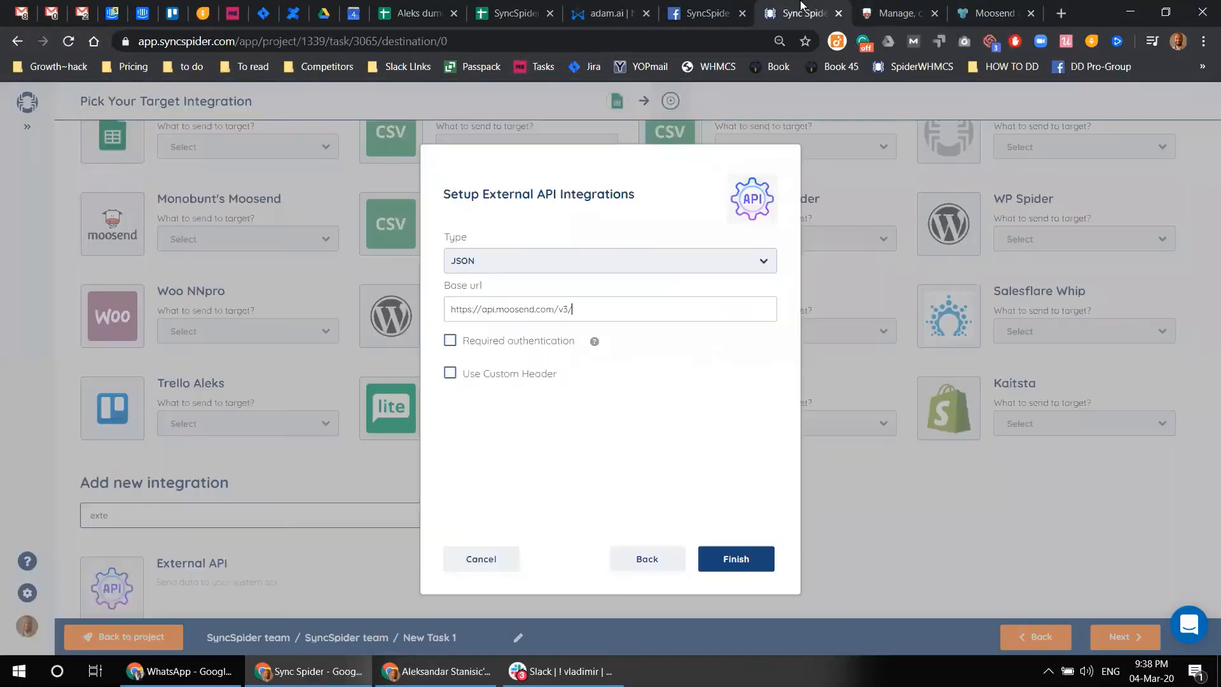
pyautogui.click(451, 376)
pyautogui.click(615, 406)
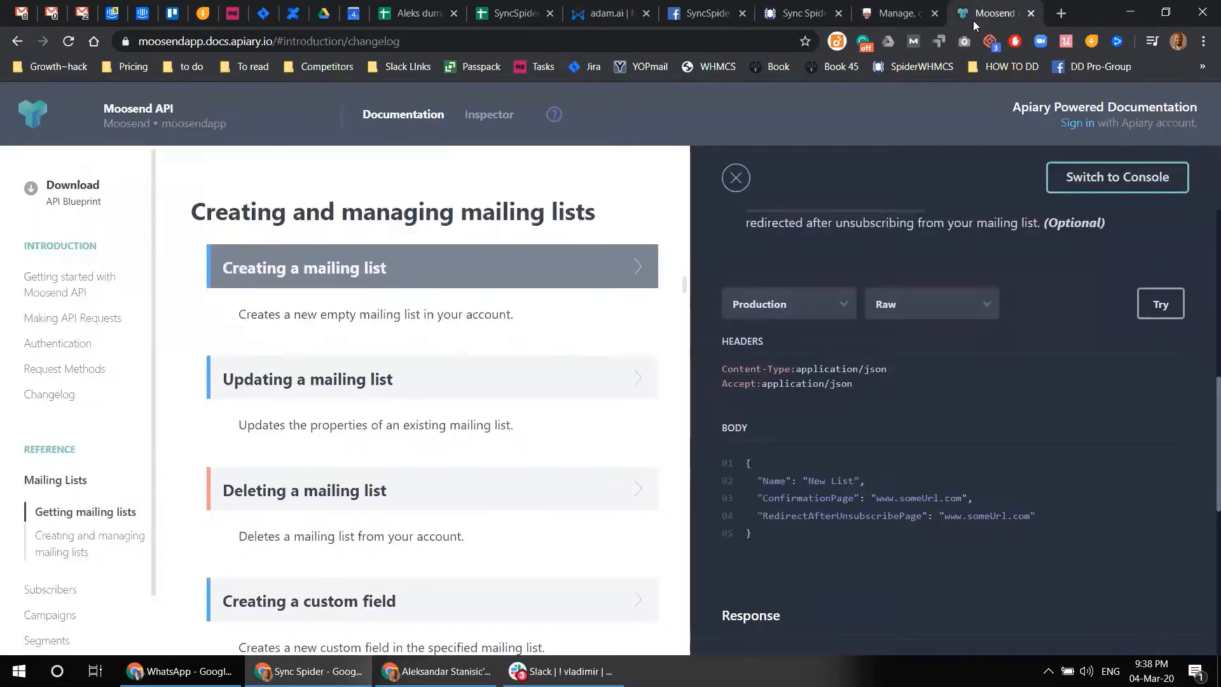
# - Copy the Content-Type header name from the Moosend documentation and enter it as the custom header key
pyautogui.click(992, 13)
pyautogui.moveTo(723, 369); pyautogui.dragTo(887, 369)
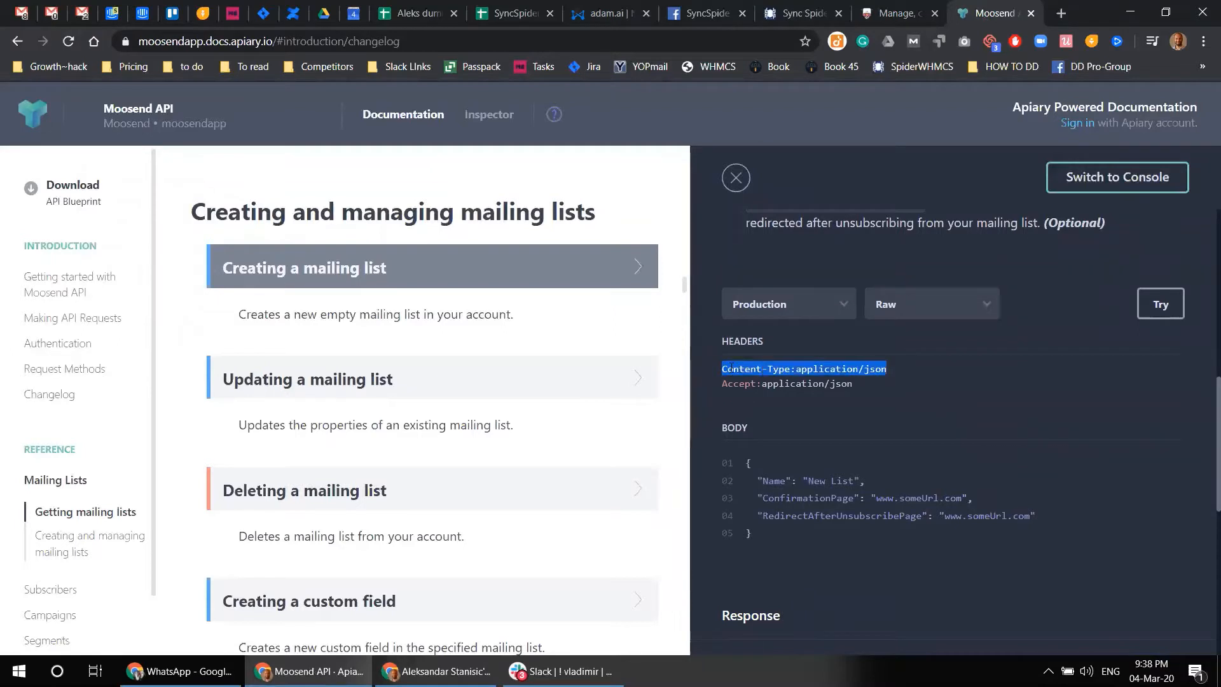
pyautogui.click(726, 366)
pyautogui.moveTo(723, 369); pyautogui.dragTo(730, 369)
pyautogui.moveTo(780, 369); pyautogui.dragTo(796, 368)
pyautogui.hotkey('ctrl', 'c')
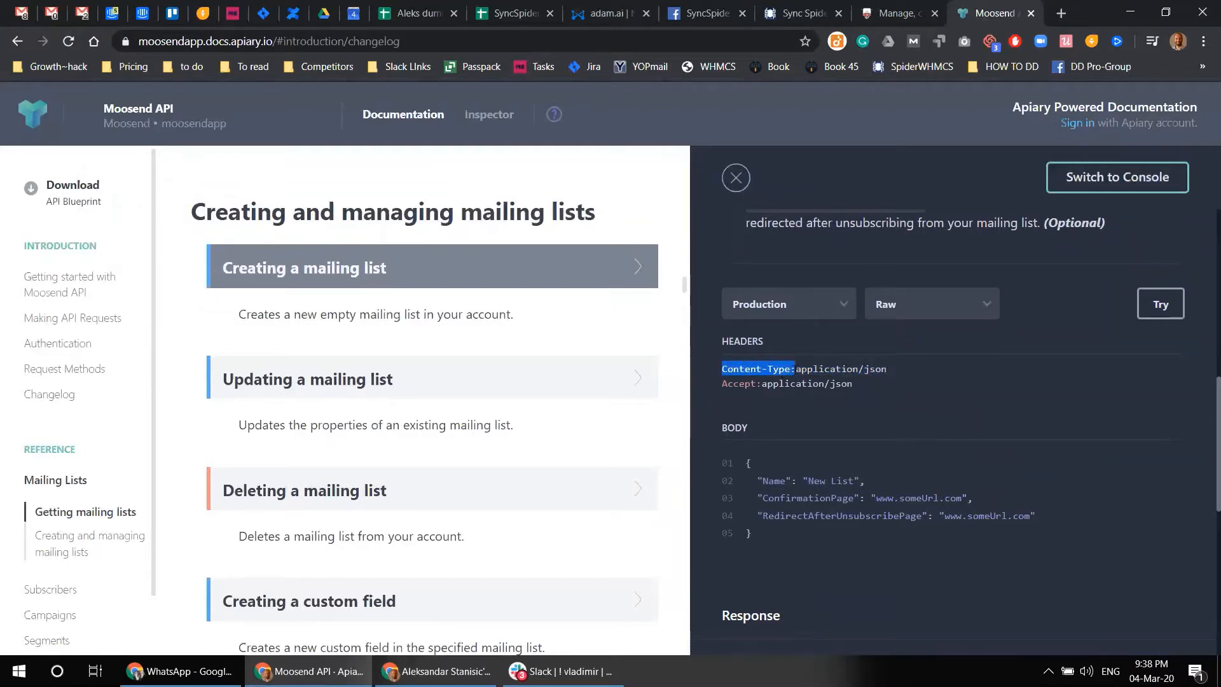
pyautogui.click(789, 13)
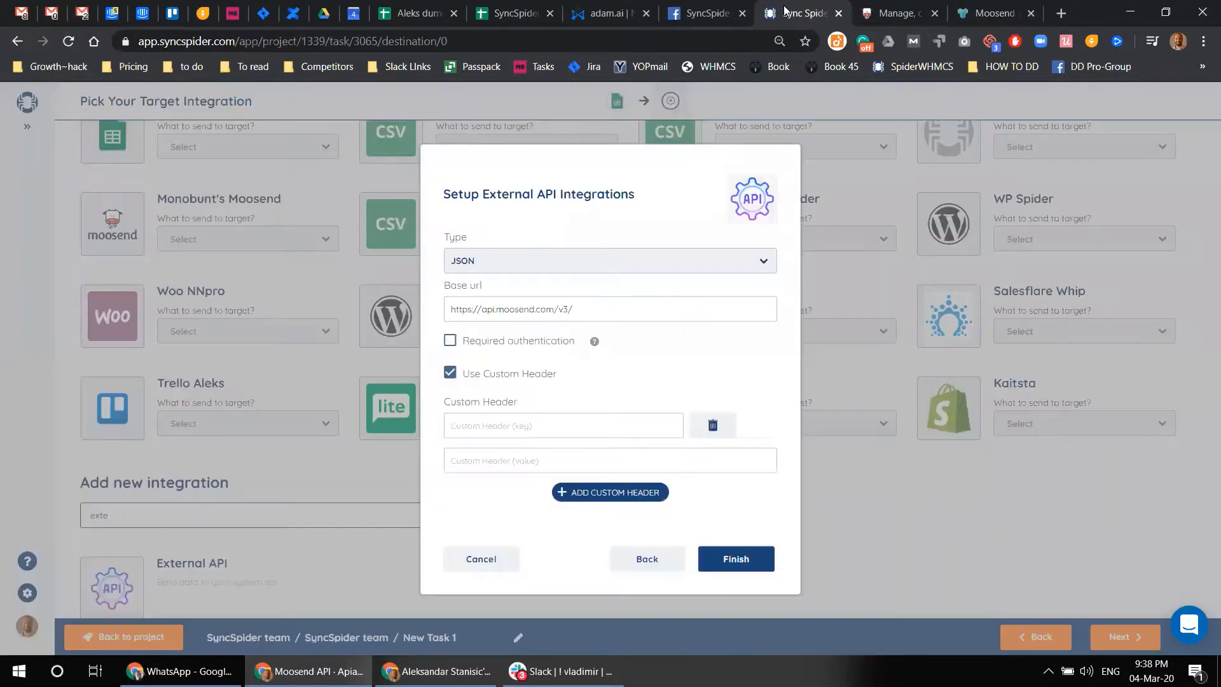
pyautogui.click(503, 425)
pyautogui.hotkey('ctrl', 'v')
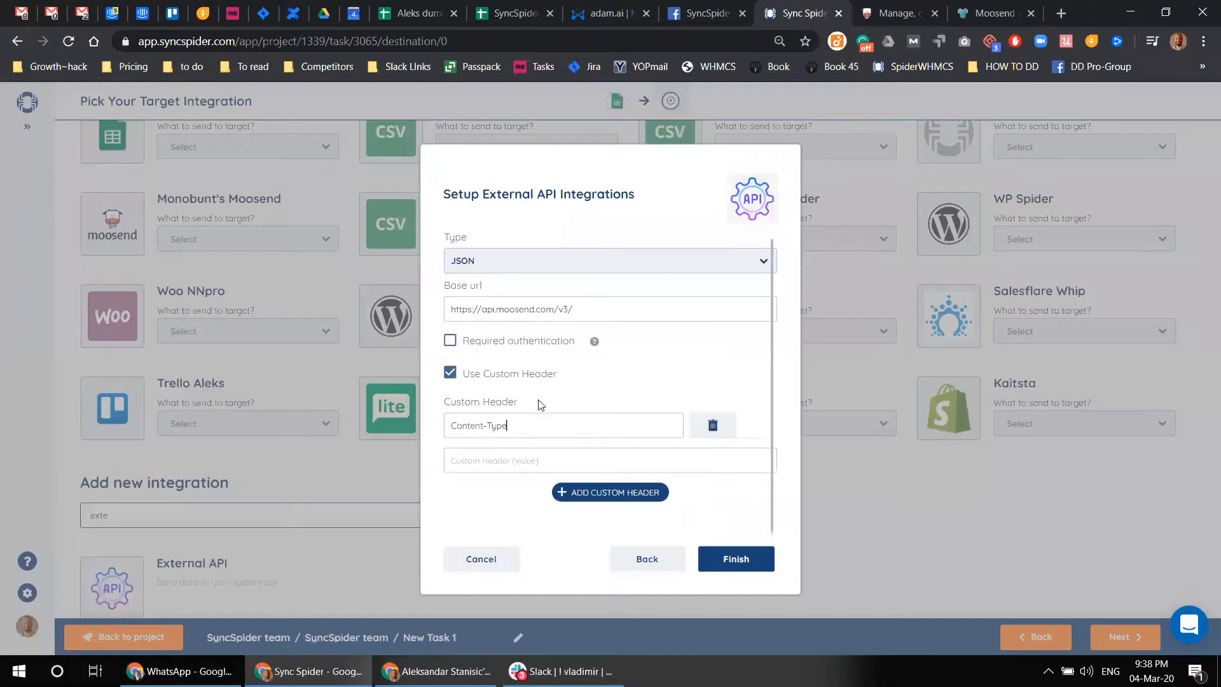
# - Copy application/json from the documented Content-Type header and enter it as the custom header value
pyautogui.click(983, 12)
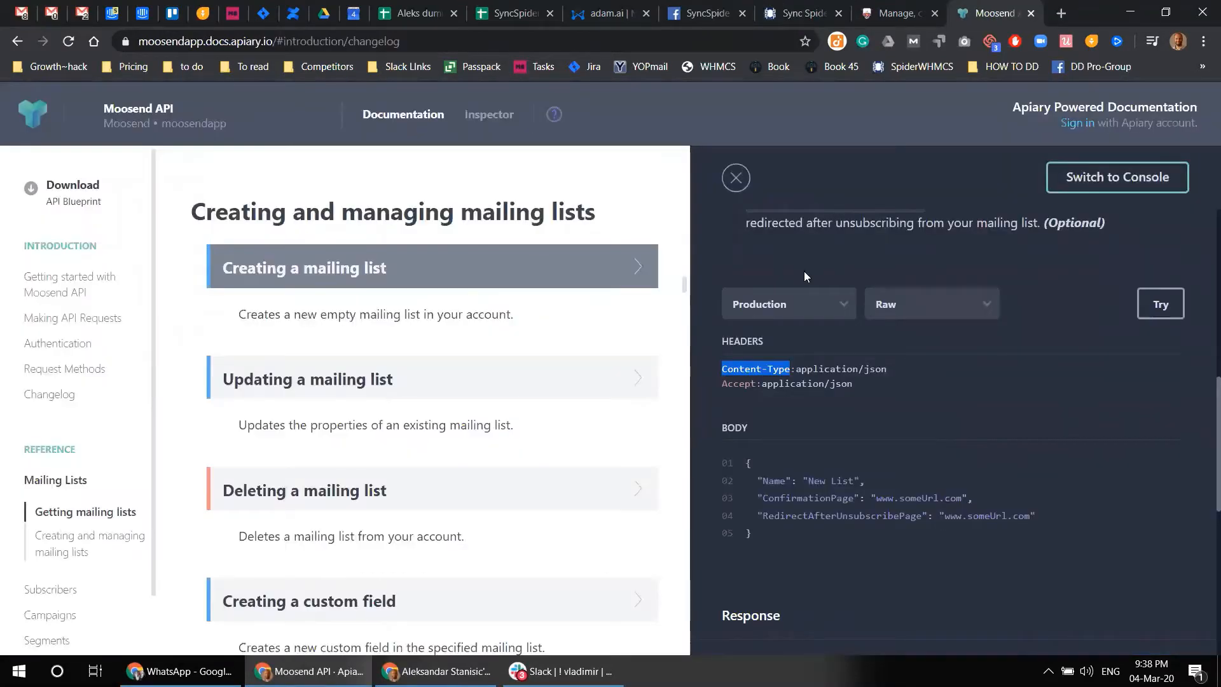
pyautogui.click(798, 369)
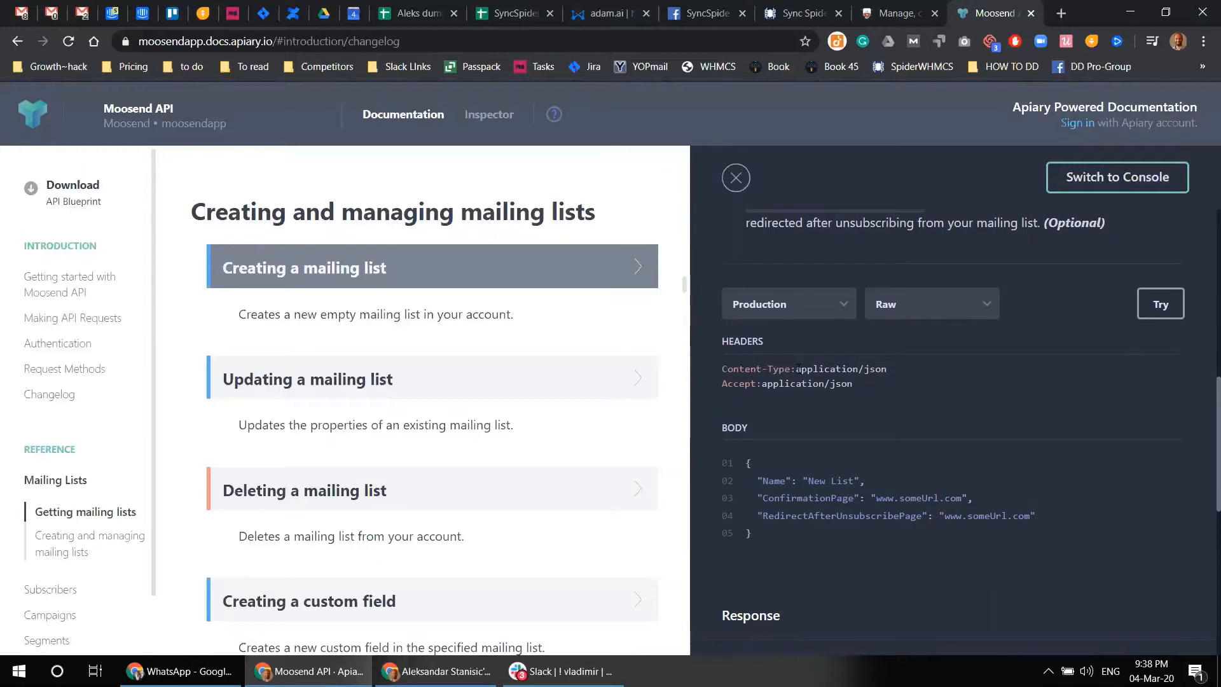
pyautogui.moveTo(796, 369); pyautogui.dragTo(887, 369)
pyautogui.hotkey('ctrl', 'c')
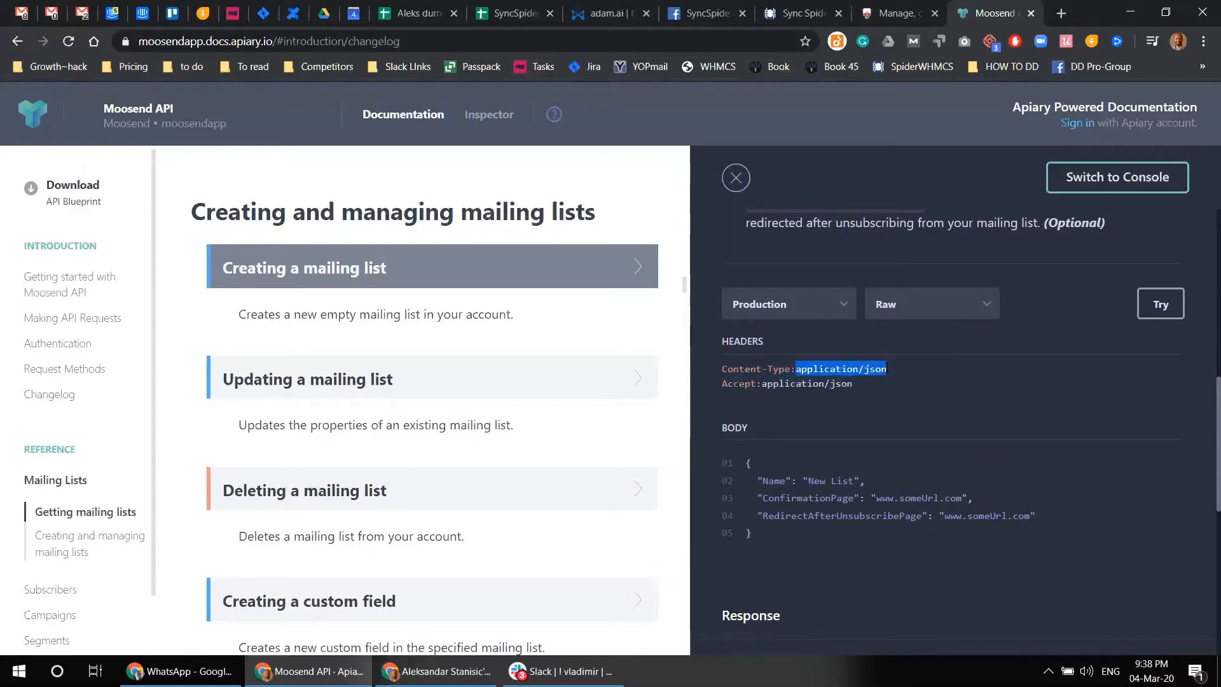
pyautogui.click(800, 13)
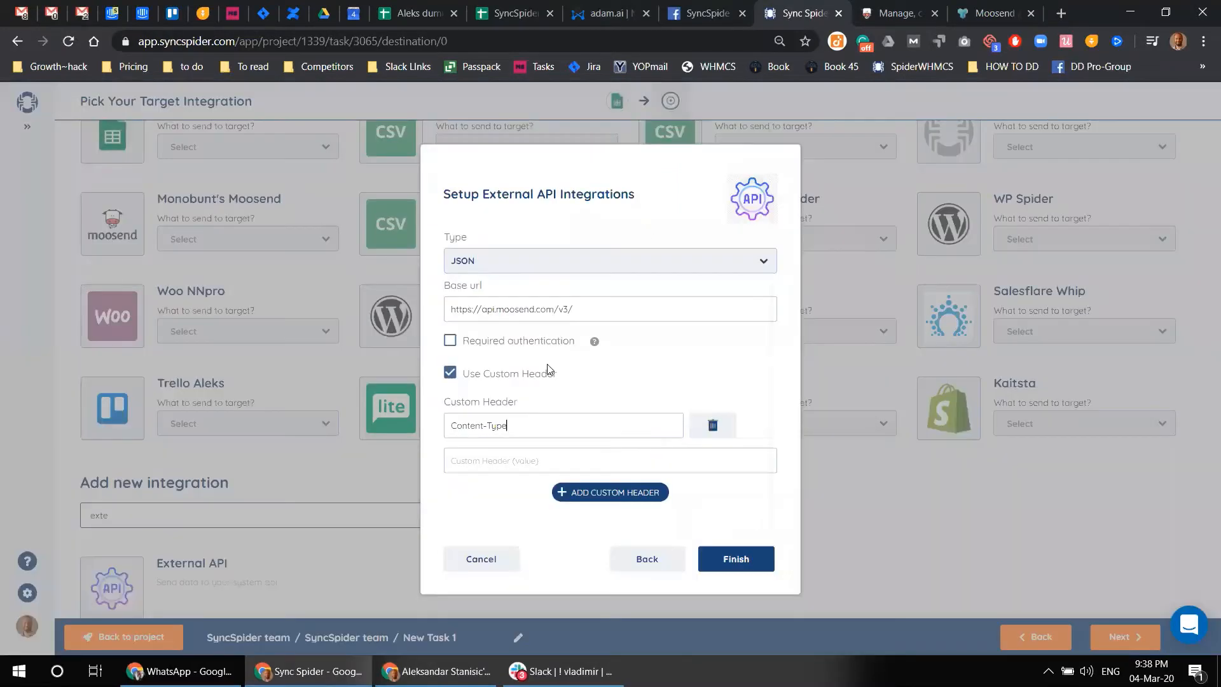
pyautogui.hotkey('ctrl', 'v')
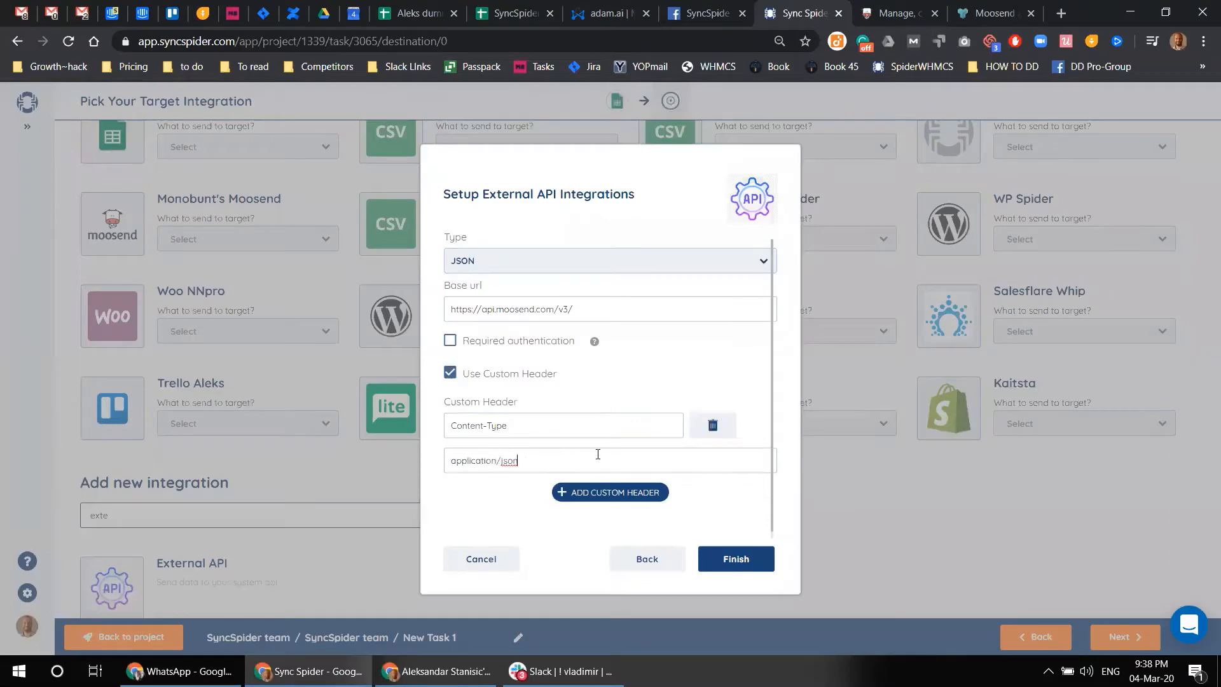
# - Add a second custom header and enter Accept, copied from the Moosend documentation's request headers, as its key
pyautogui.click(605, 494)
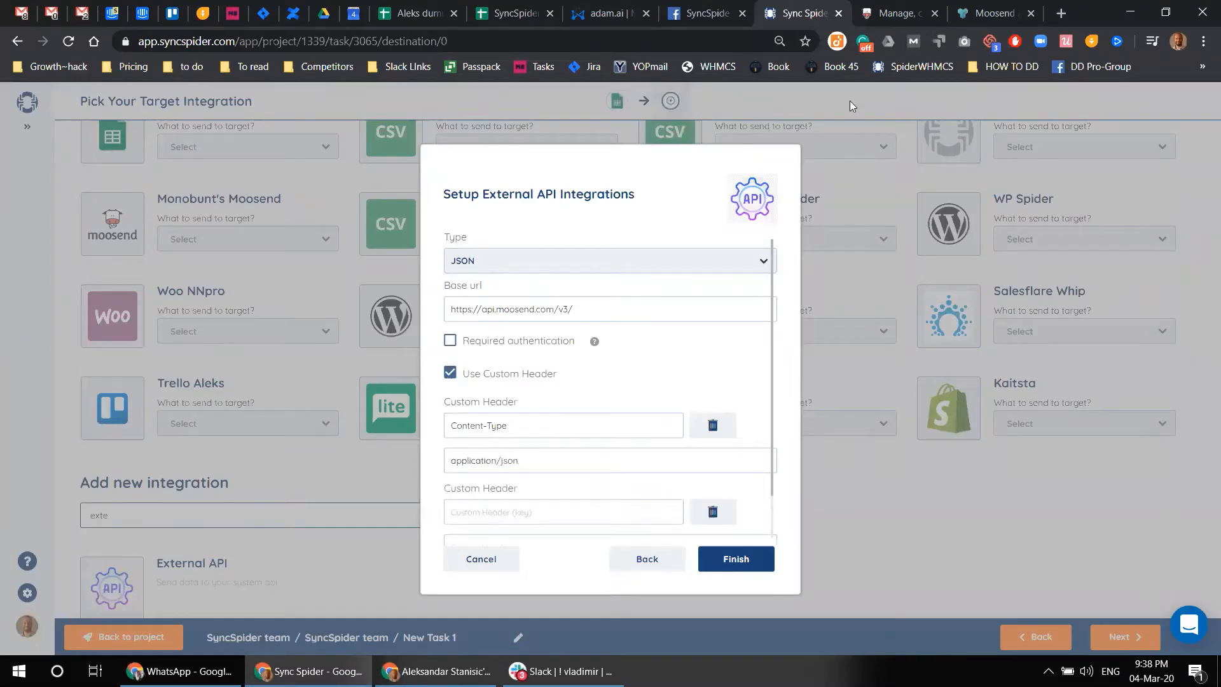
pyautogui.click(984, 7)
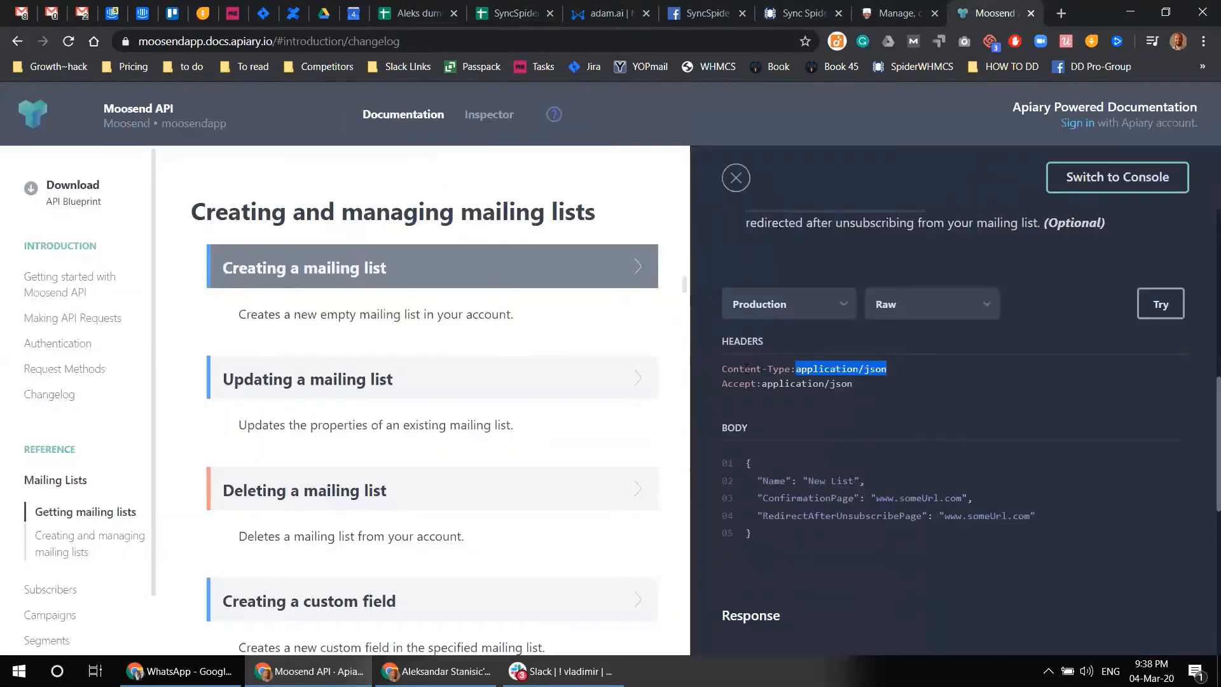
pyautogui.moveTo(853, 384); pyautogui.dragTo(755, 388)
pyautogui.click(724, 383)
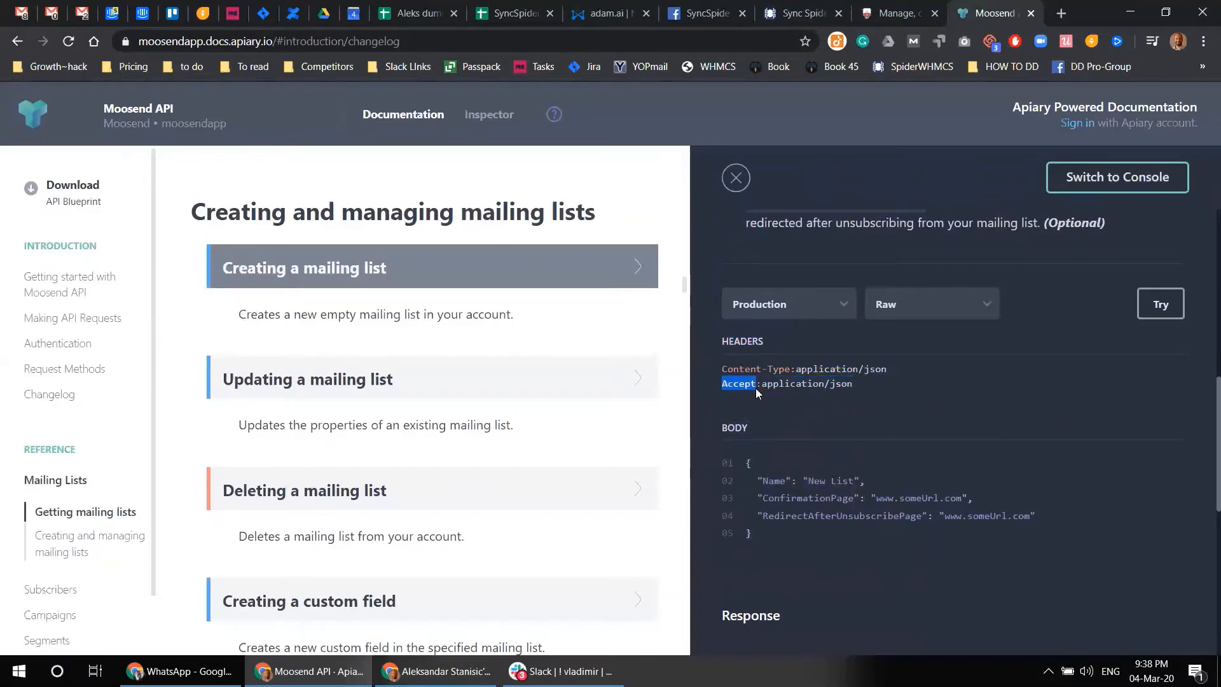
pyautogui.click(800, 13)
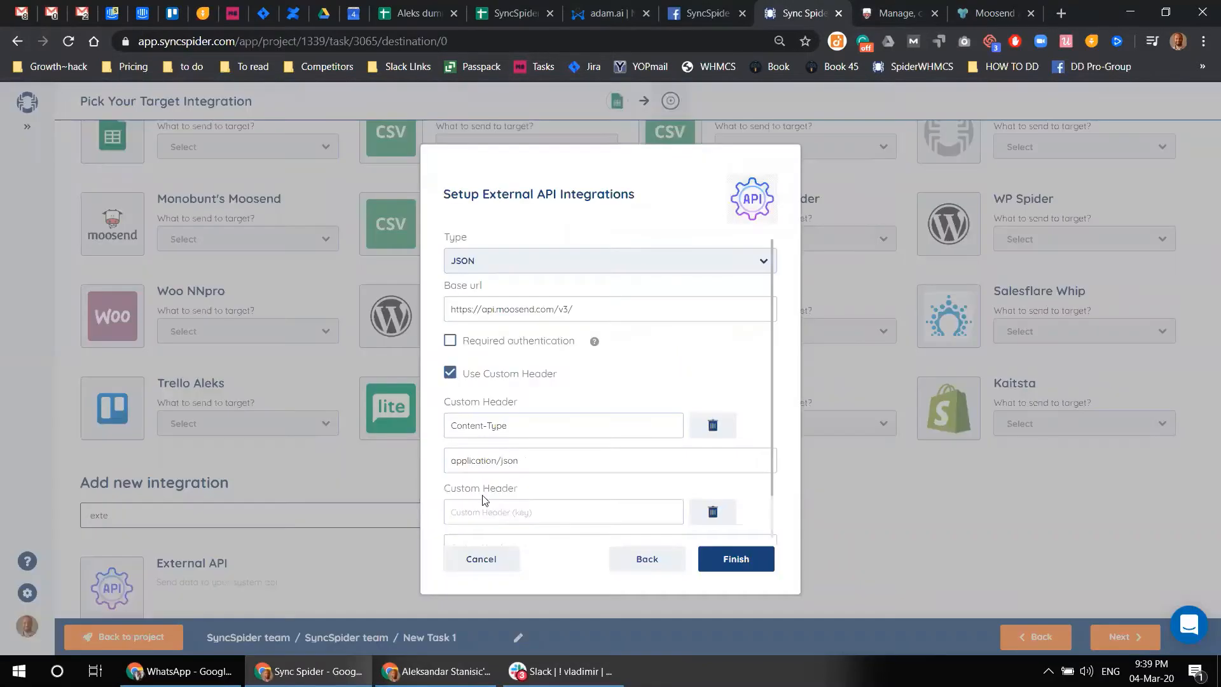
pyautogui.write('Accept')
# - Copy application/json from the documentation into the Accept header's value and finish setting up the External API integration
pyautogui.click(992, 13)
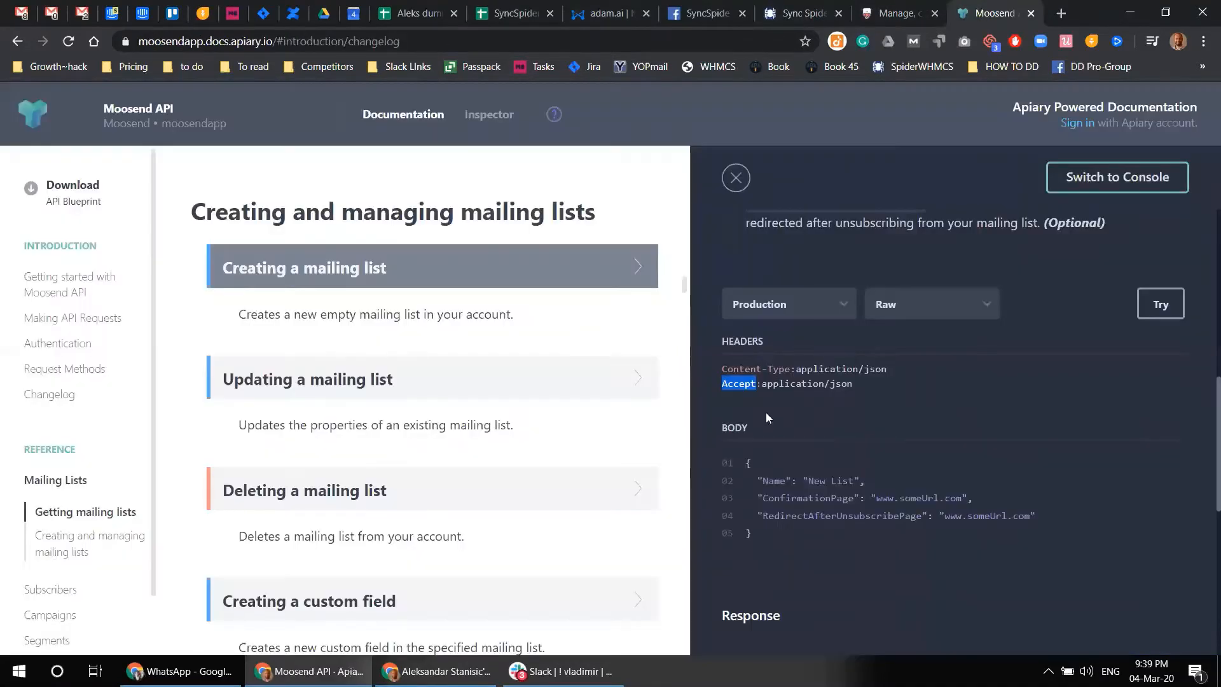
pyautogui.moveTo(762, 384); pyautogui.dragTo(853, 385)
pyautogui.hotkey('ctrl', 'c')
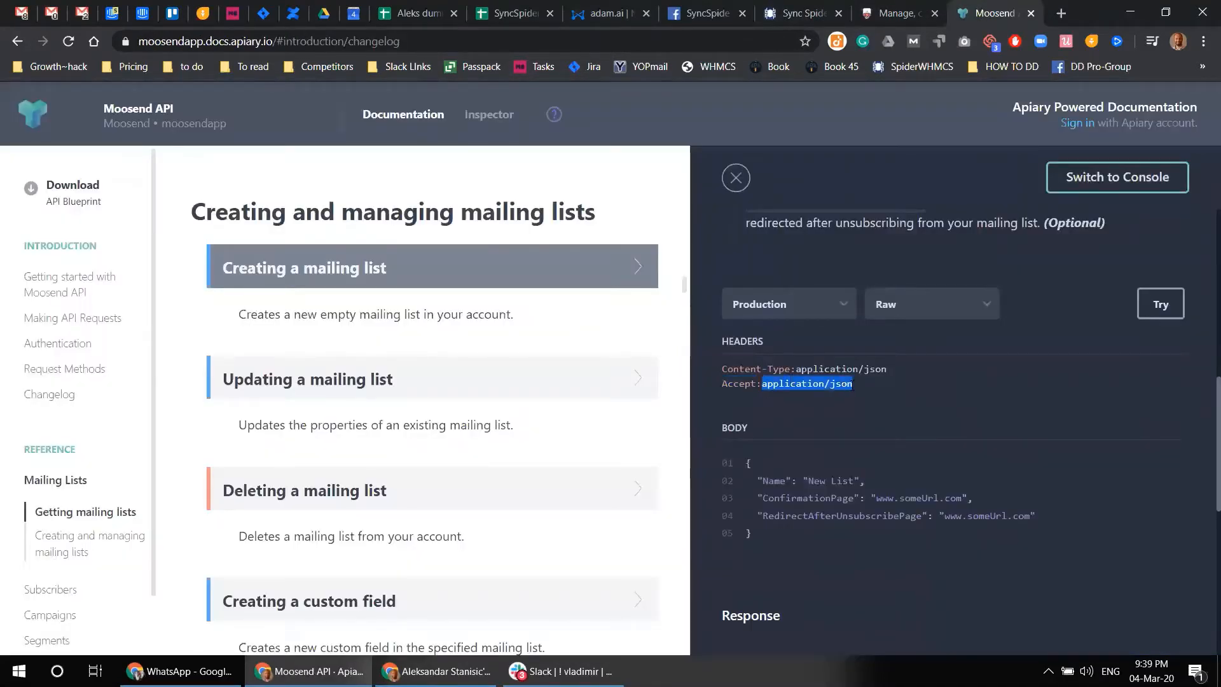
pyautogui.click(787, 6)
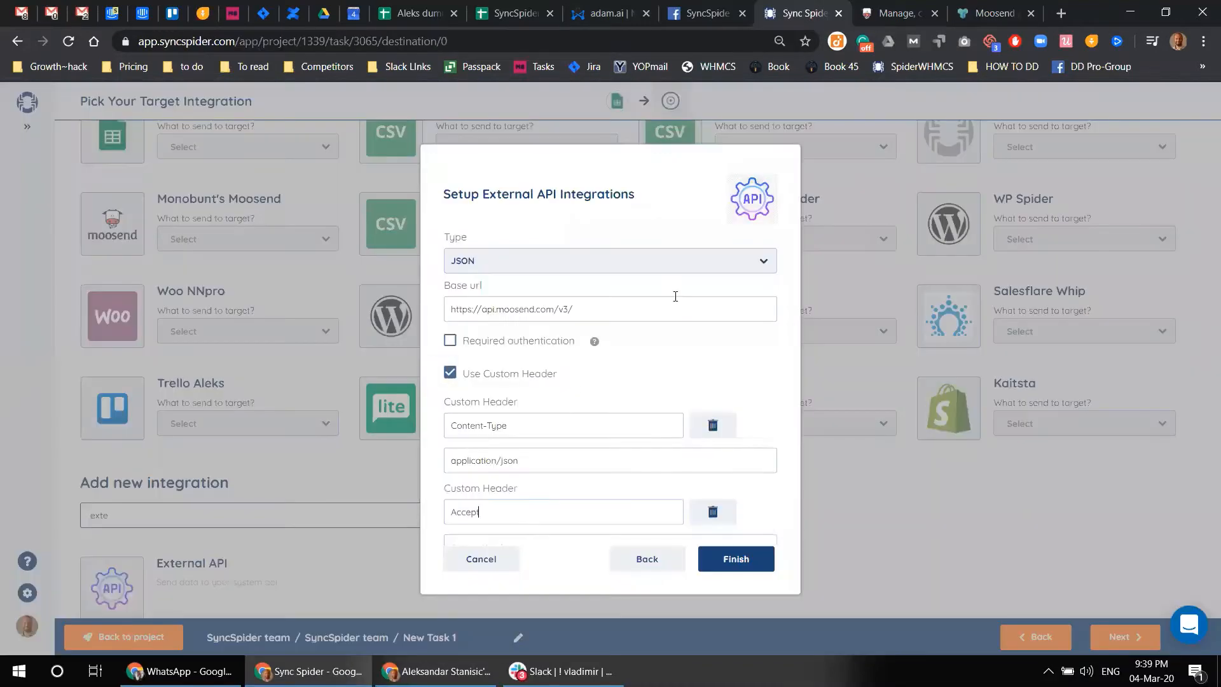
pyautogui.scroll(-1, 573, 407)
pyautogui.hotkey('ctrl', 'v')
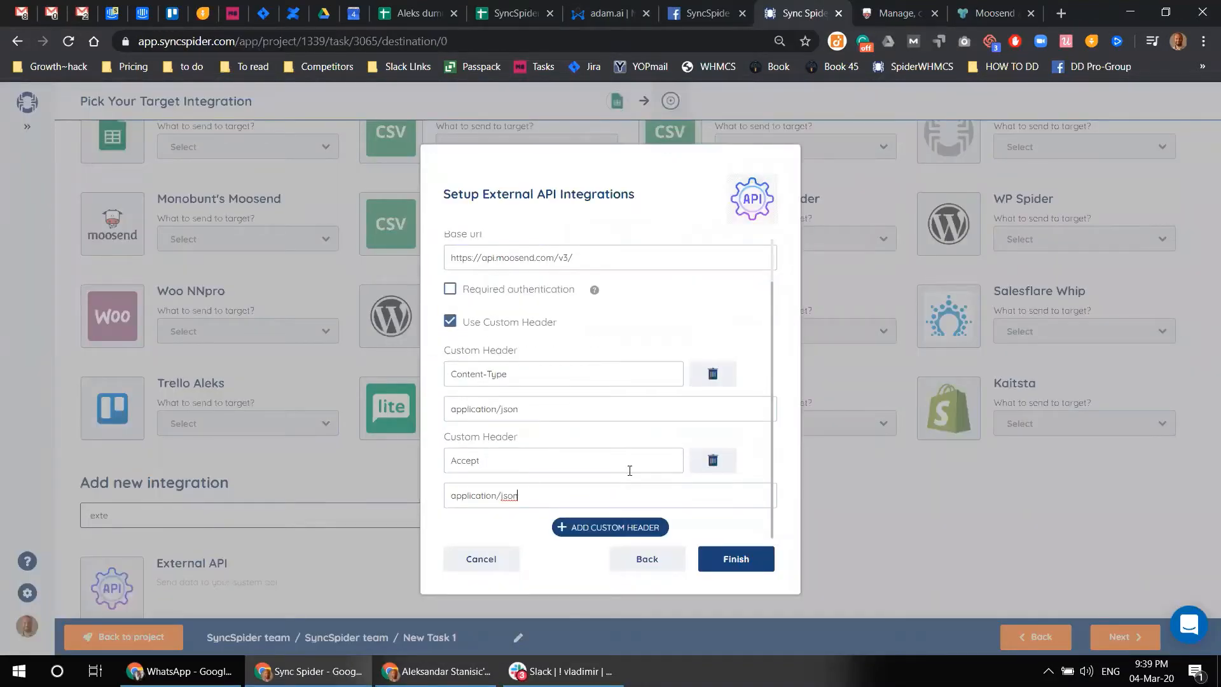
pyautogui.click(731, 559)
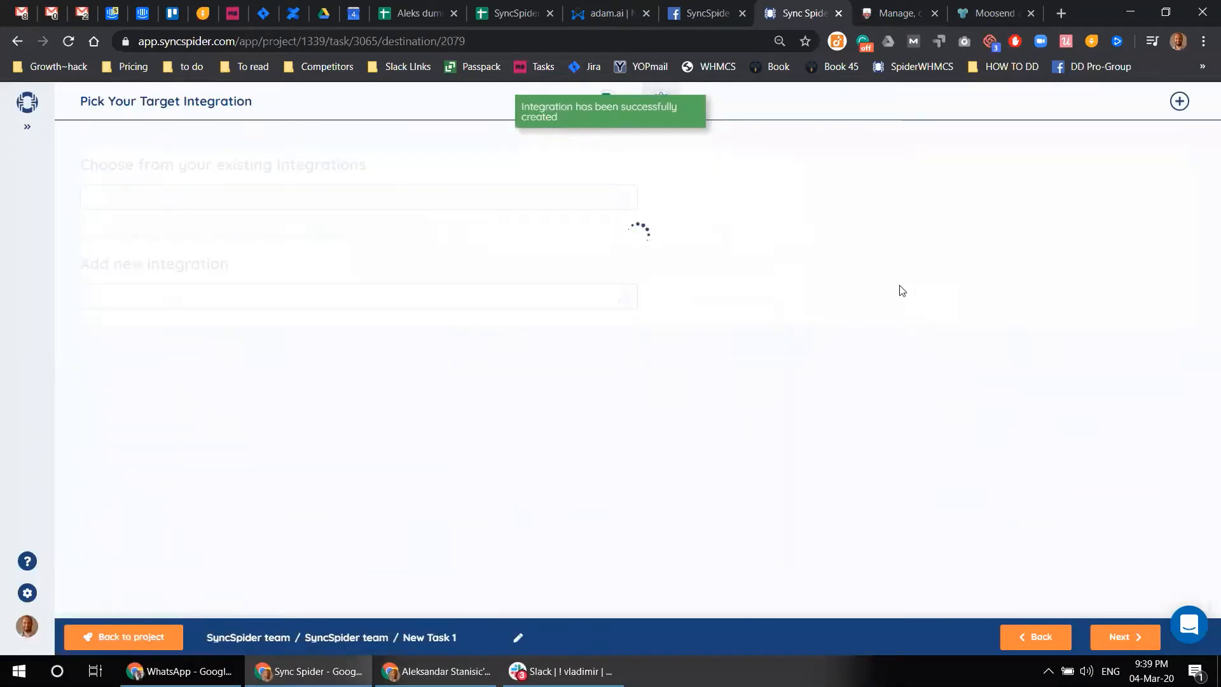
# - Continue to the source configuration and select the dummy list spreadsheet from My Drive/To junk after March
pyautogui.click(1107, 633)
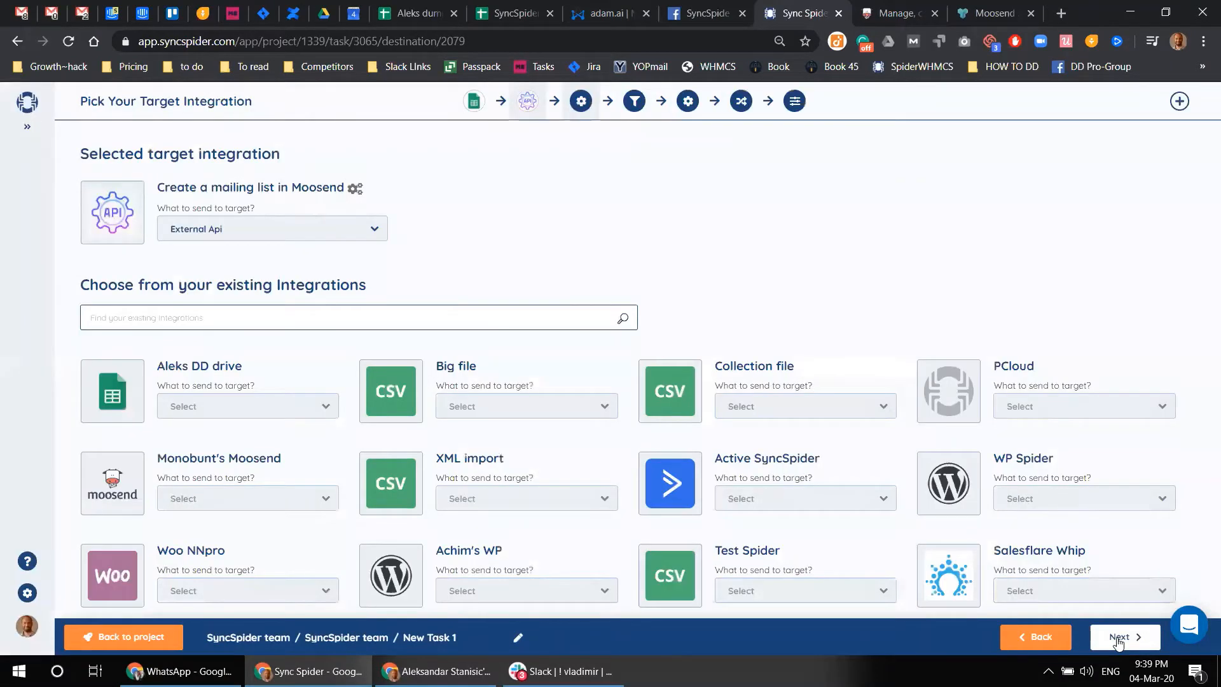
pyautogui.click(1119, 639)
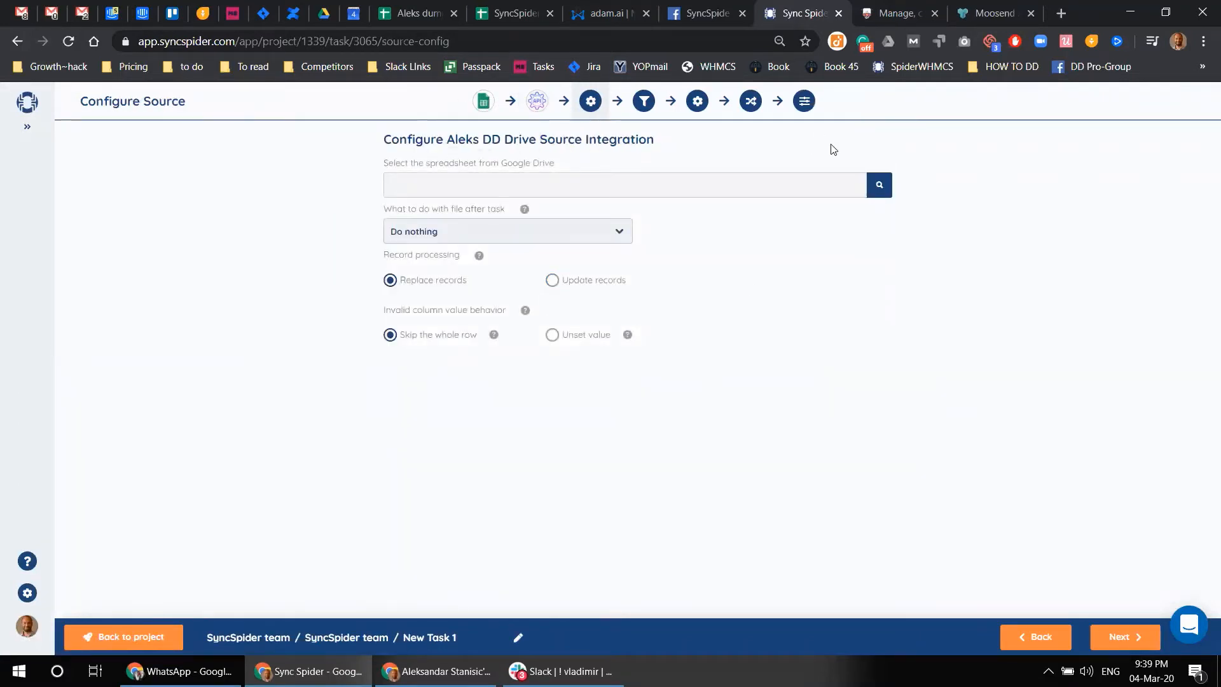
pyautogui.click(879, 185)
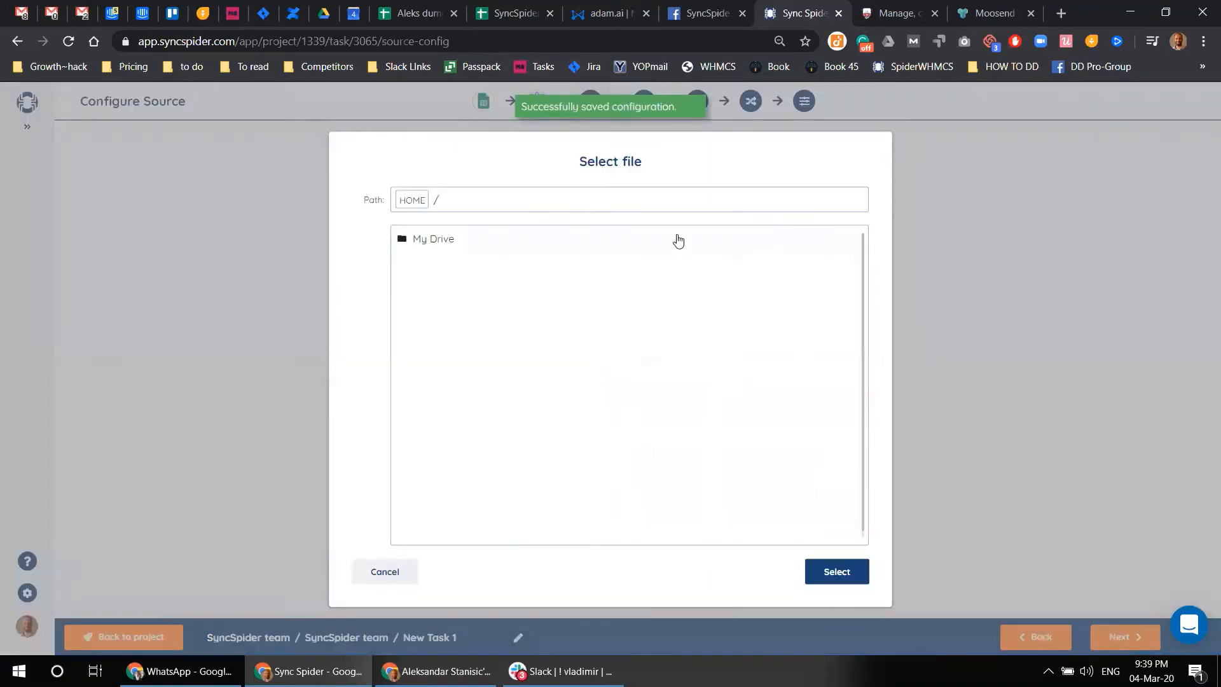
pyautogui.doubleClick(456, 240)
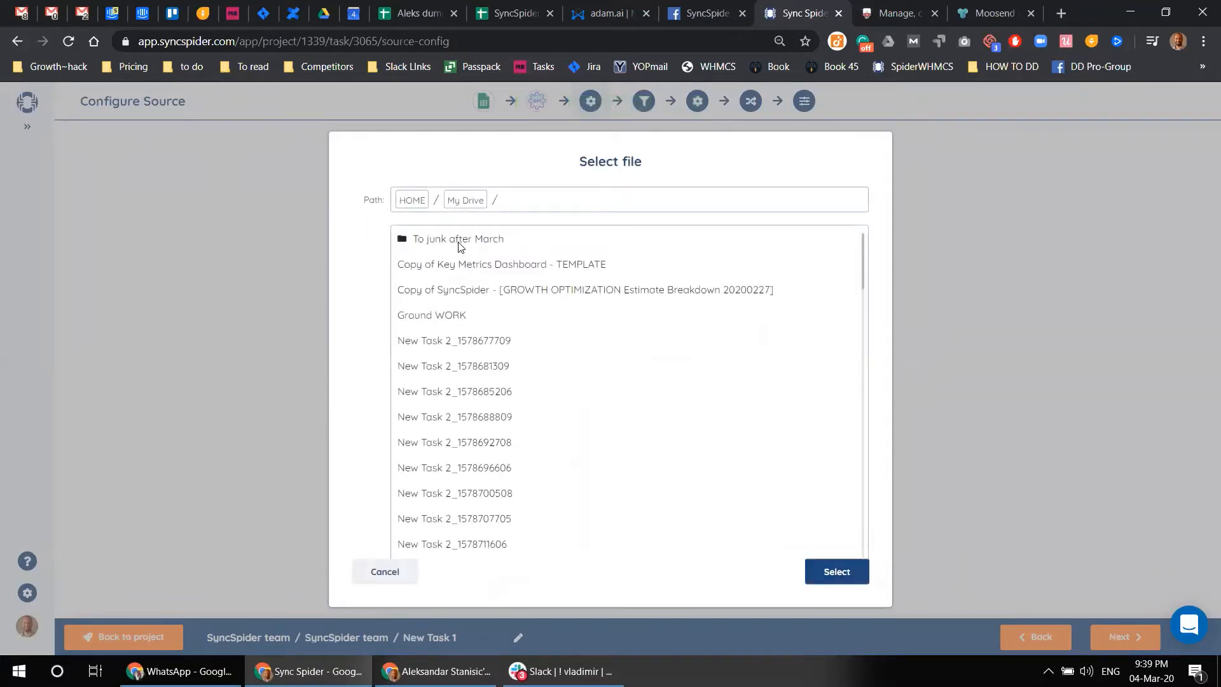
pyautogui.doubleClick(459, 241)
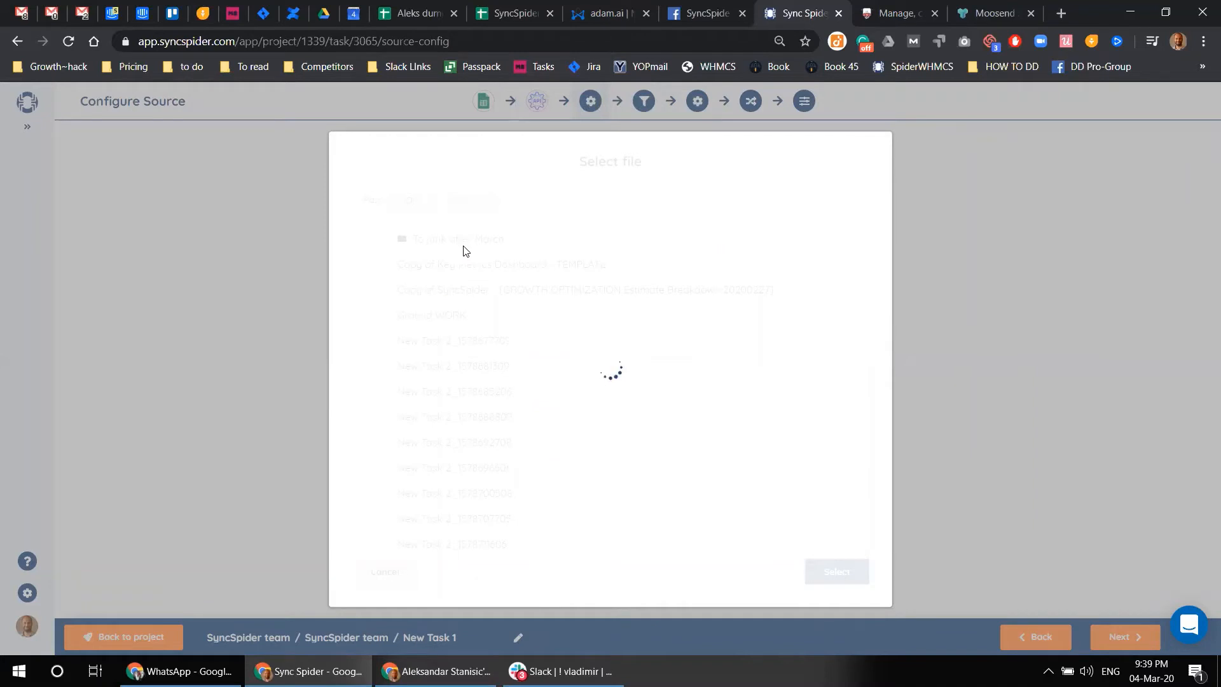
pyautogui.click(463, 244)
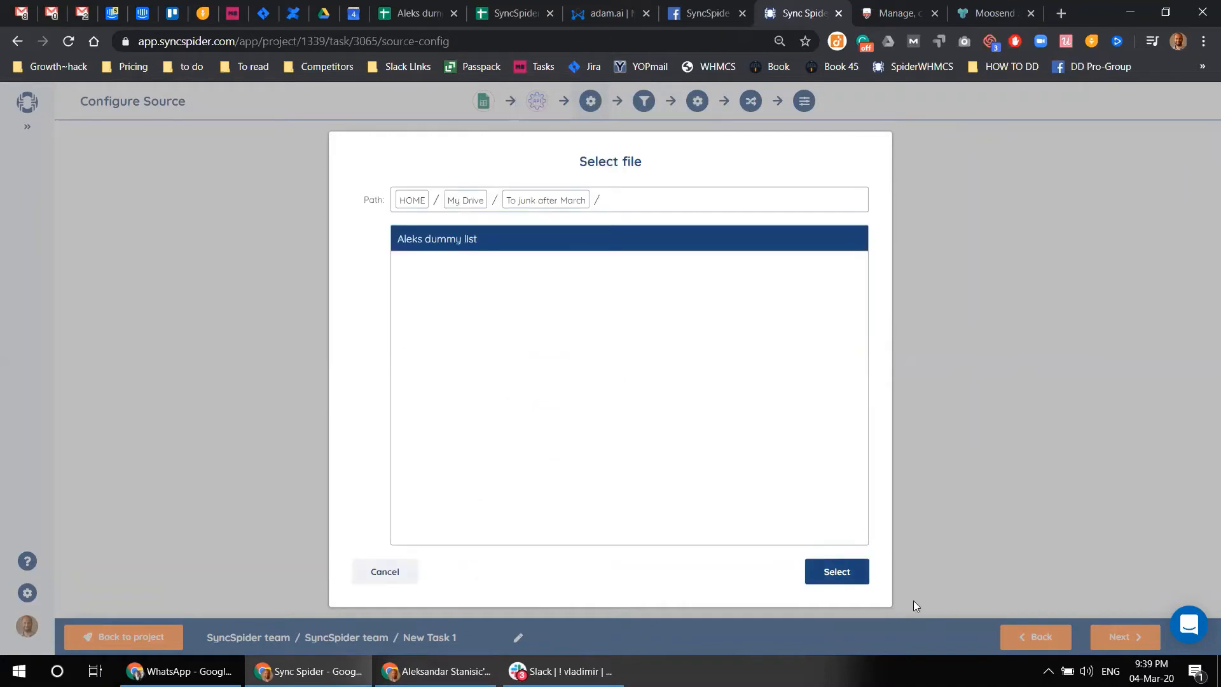
pyautogui.click(841, 580)
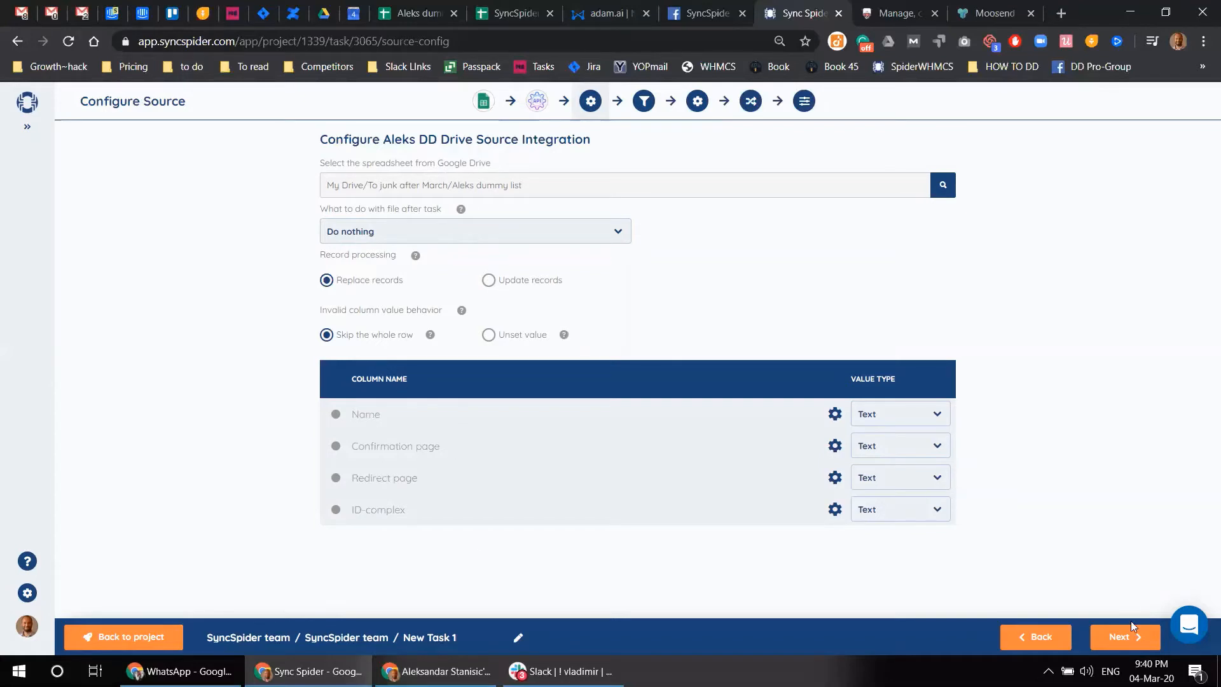
# - Accept the source configuration, skip the source filter, and set the target's request type to POST
pyautogui.click(1138, 640)
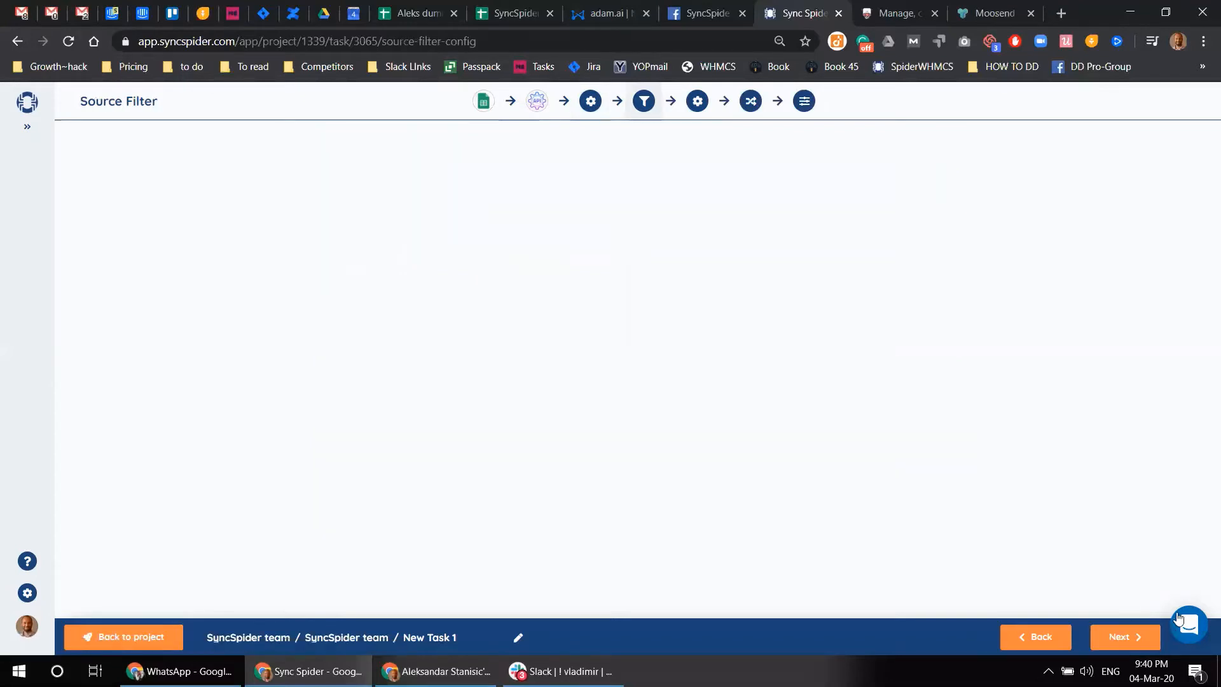
pyautogui.click(1122, 641)
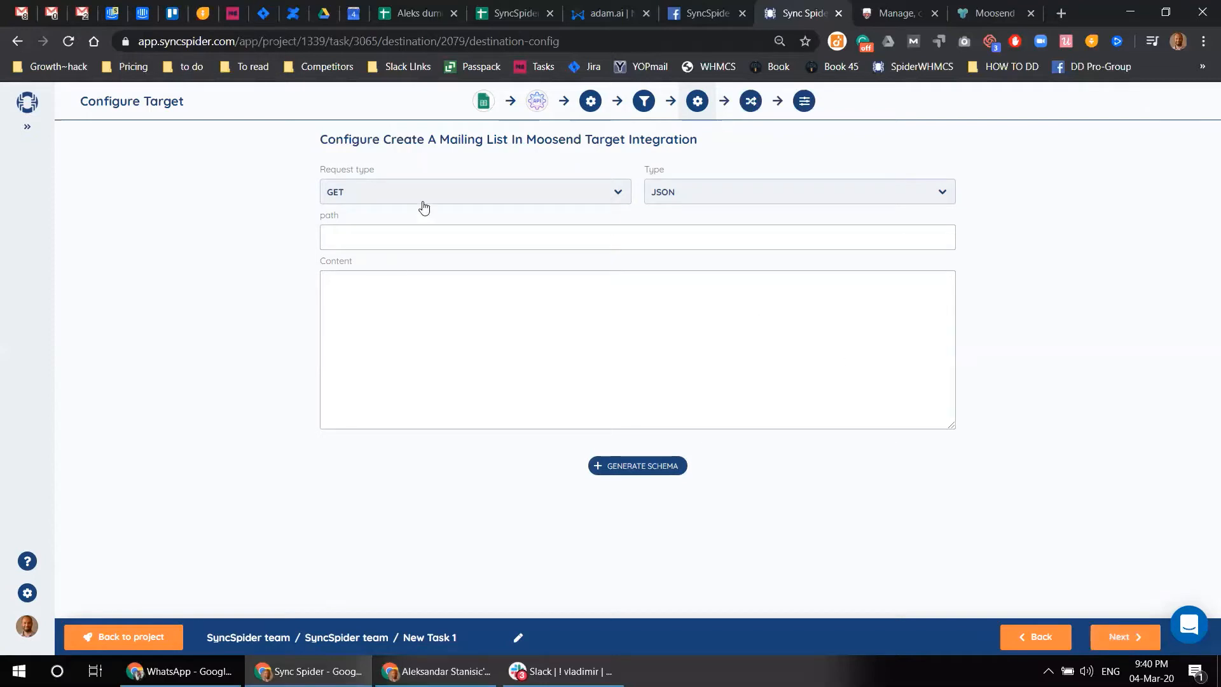
pyautogui.click(453, 202)
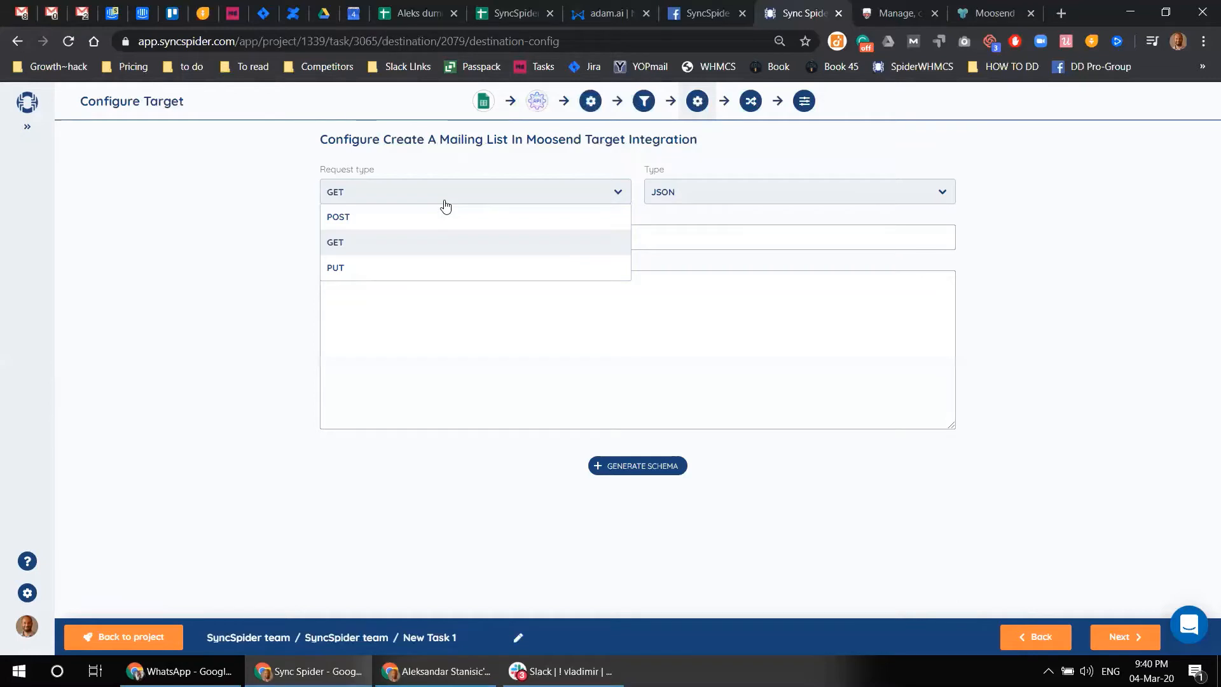
pyautogui.click(408, 218)
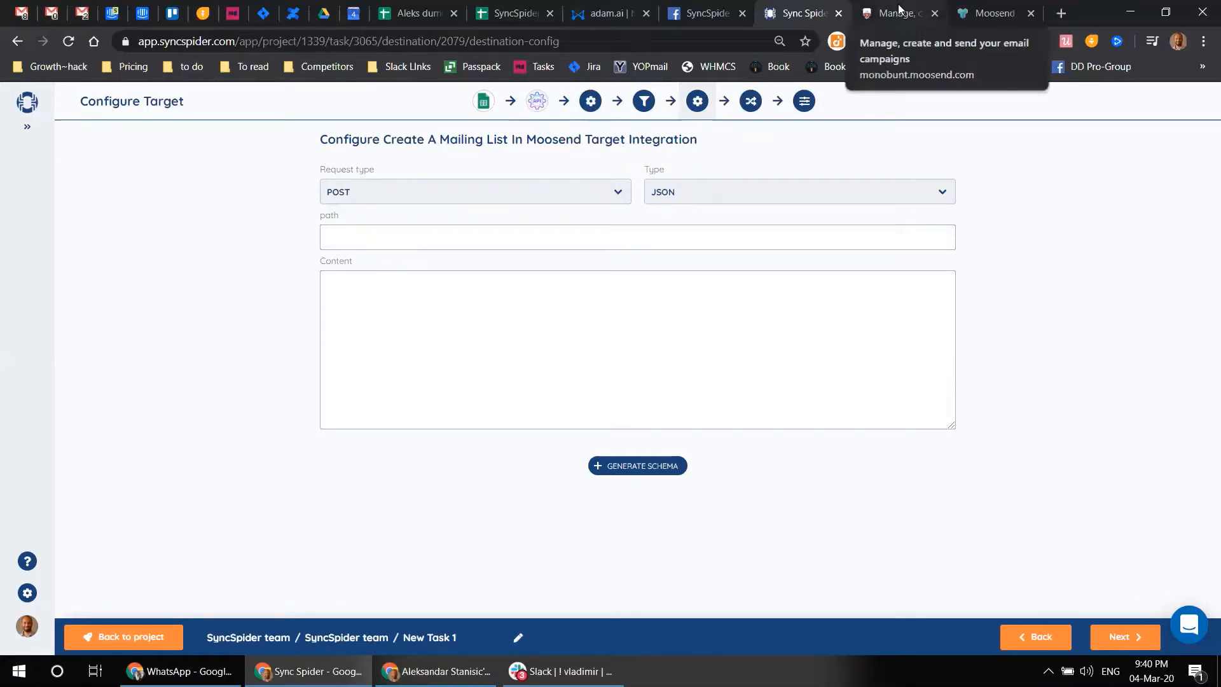
# - Copy the documented request address after v3/, from lists/create.Format through the sample API key, into the target's path
pyautogui.click(997, 13)
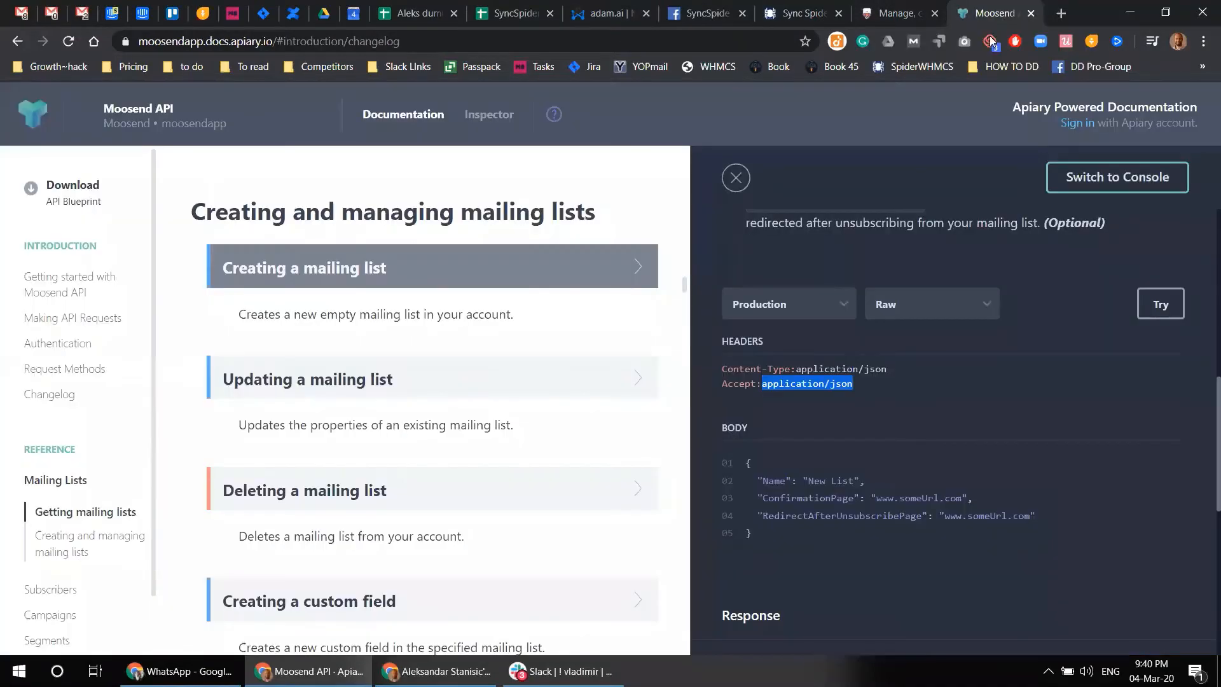
pyautogui.scroll(5, 973, 425)
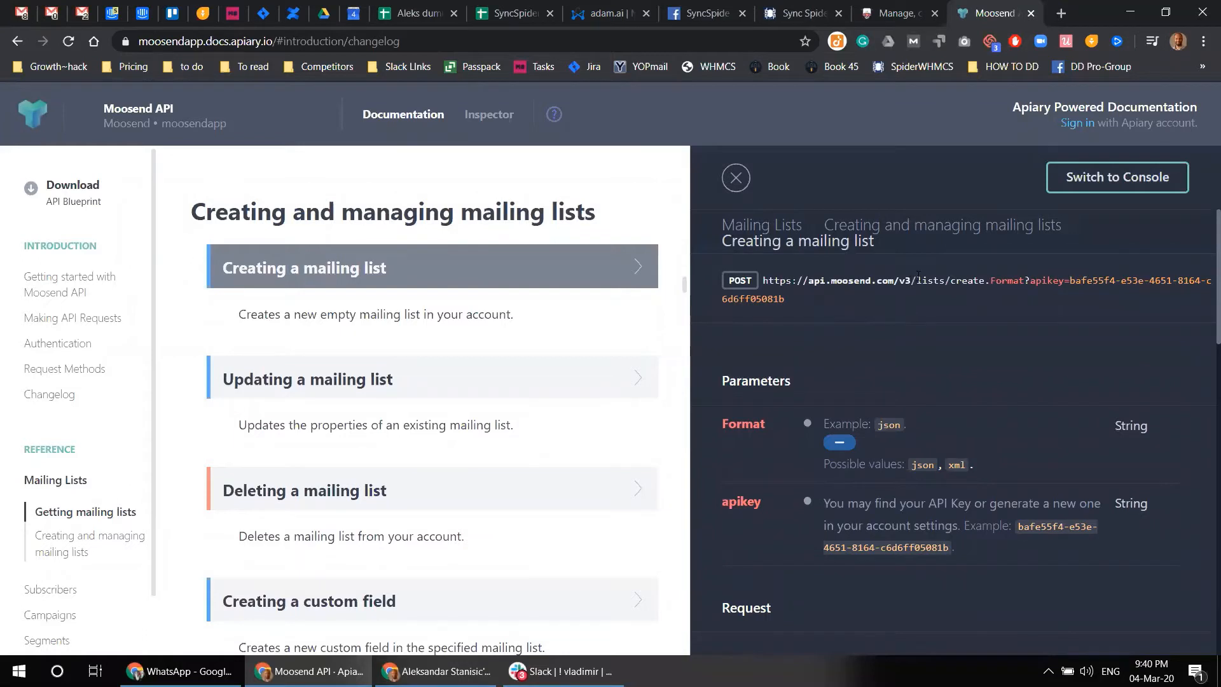
pyautogui.tripleClick(925, 298)
pyautogui.hotkey('ctrl', 'c')
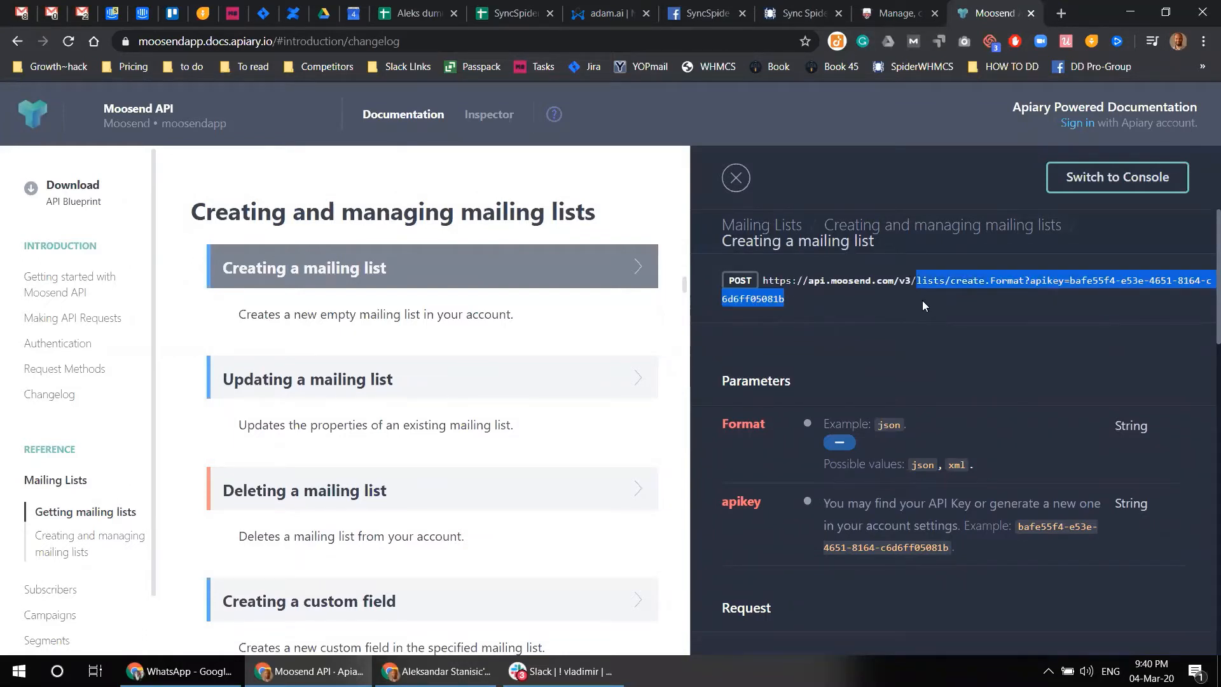
pyautogui.click(809, 14)
pyautogui.click(368, 238)
pyautogui.hotkey('ctrl', 'v')
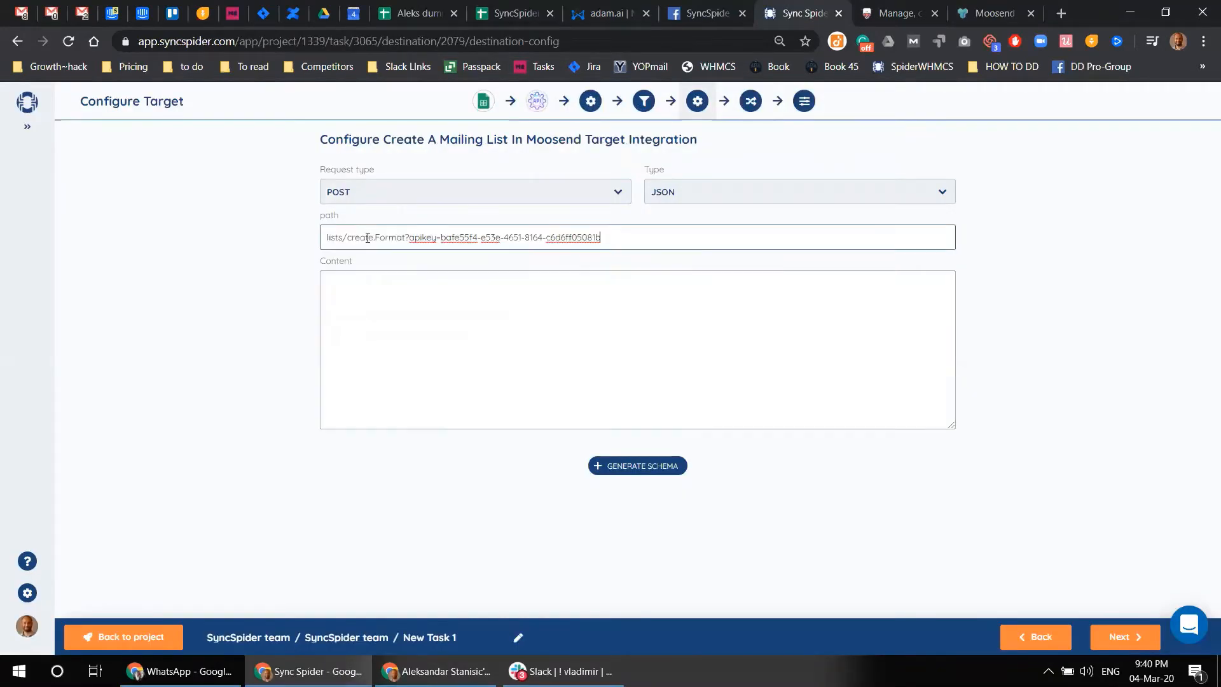
# - Check the possible values of the Format parameter in the documentation and replace Format with json in the target's path
pyautogui.click(989, 13)
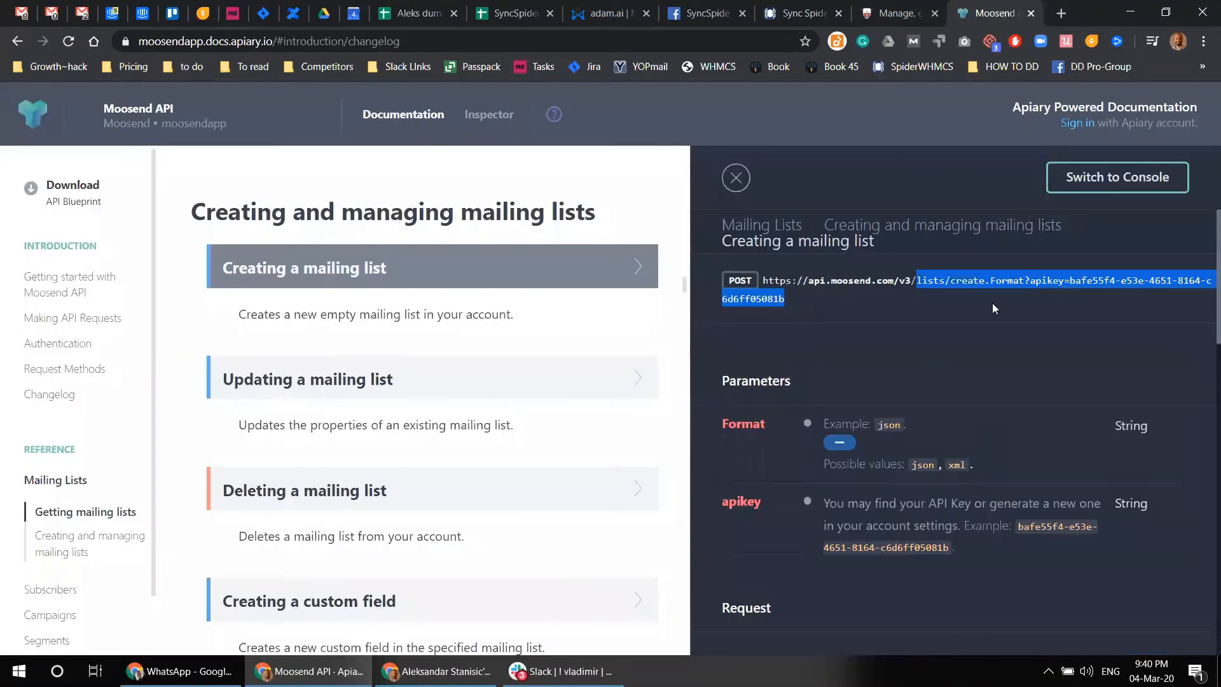
pyautogui.click(1022, 287)
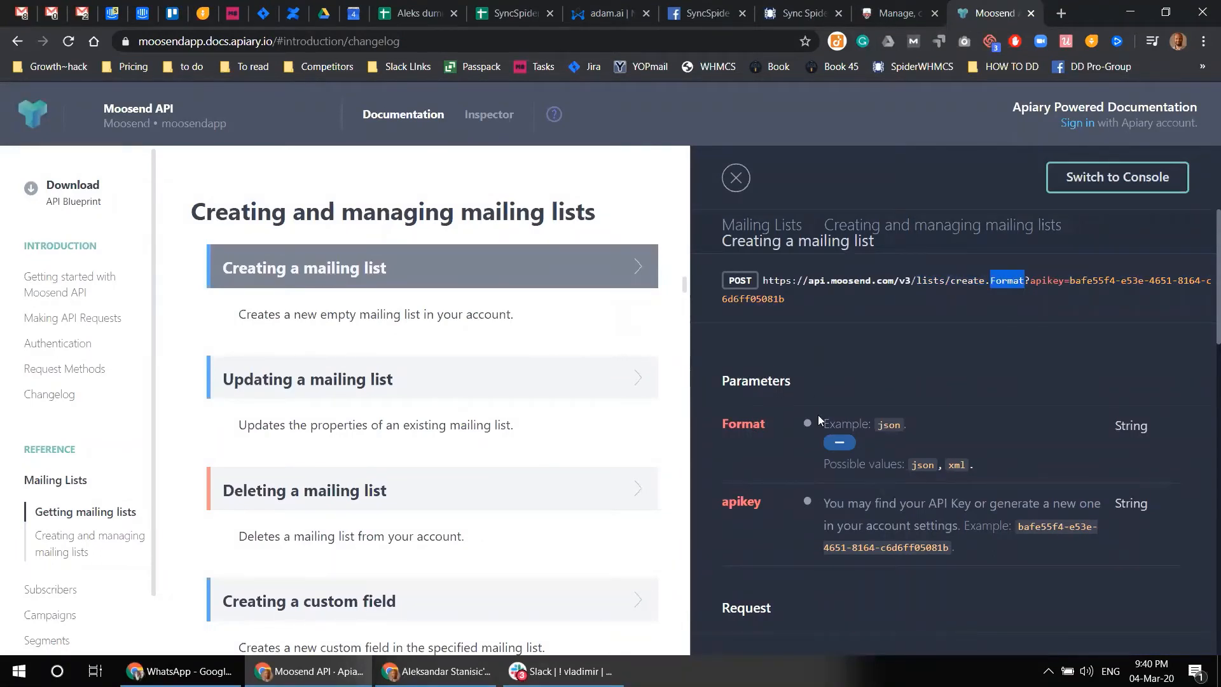
pyautogui.click(840, 445)
pyautogui.click(839, 445)
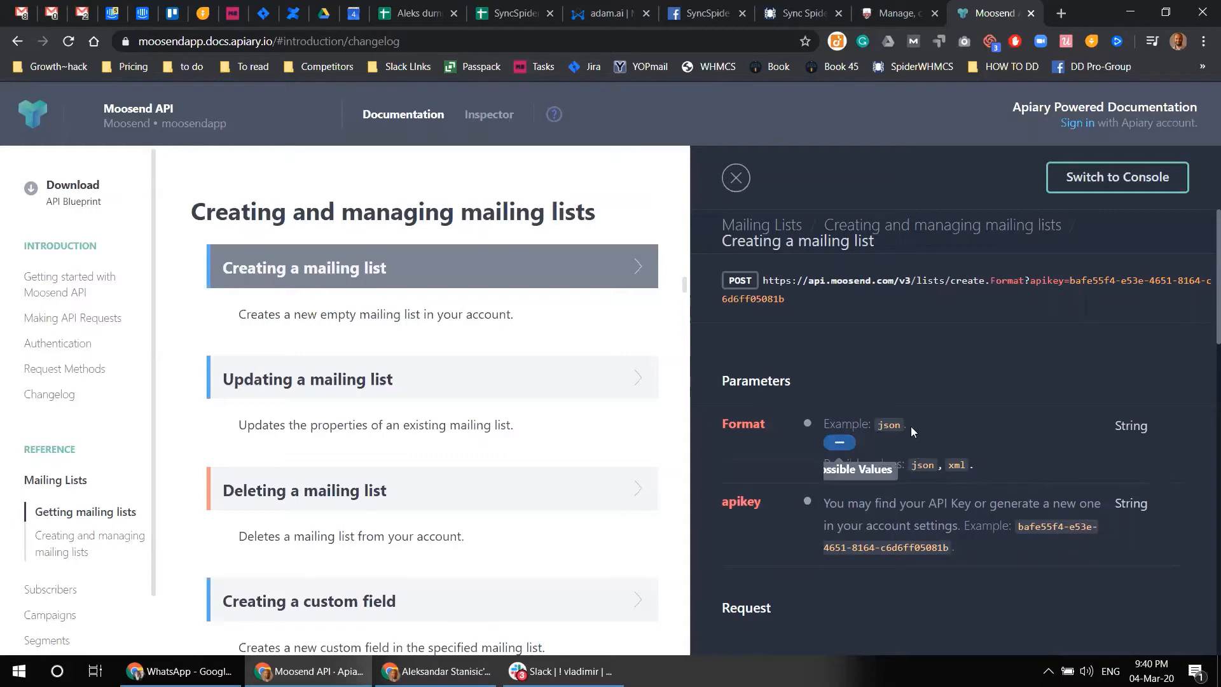
pyautogui.doubleClick(890, 424)
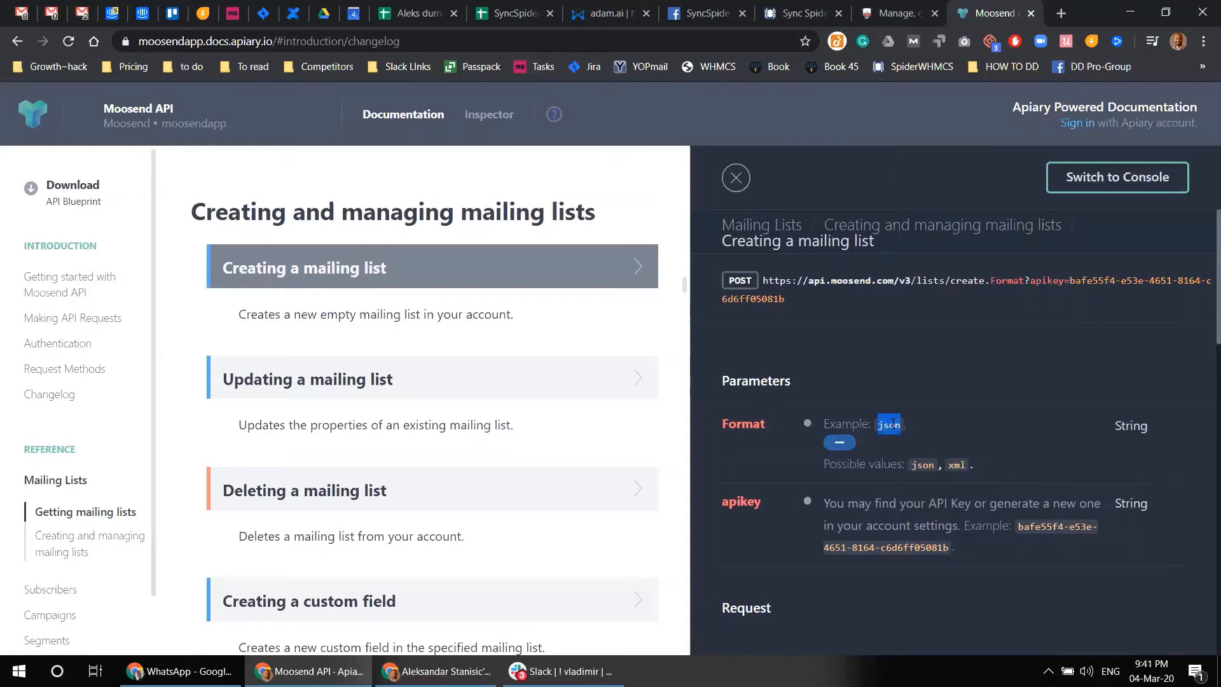
pyautogui.click(803, 13)
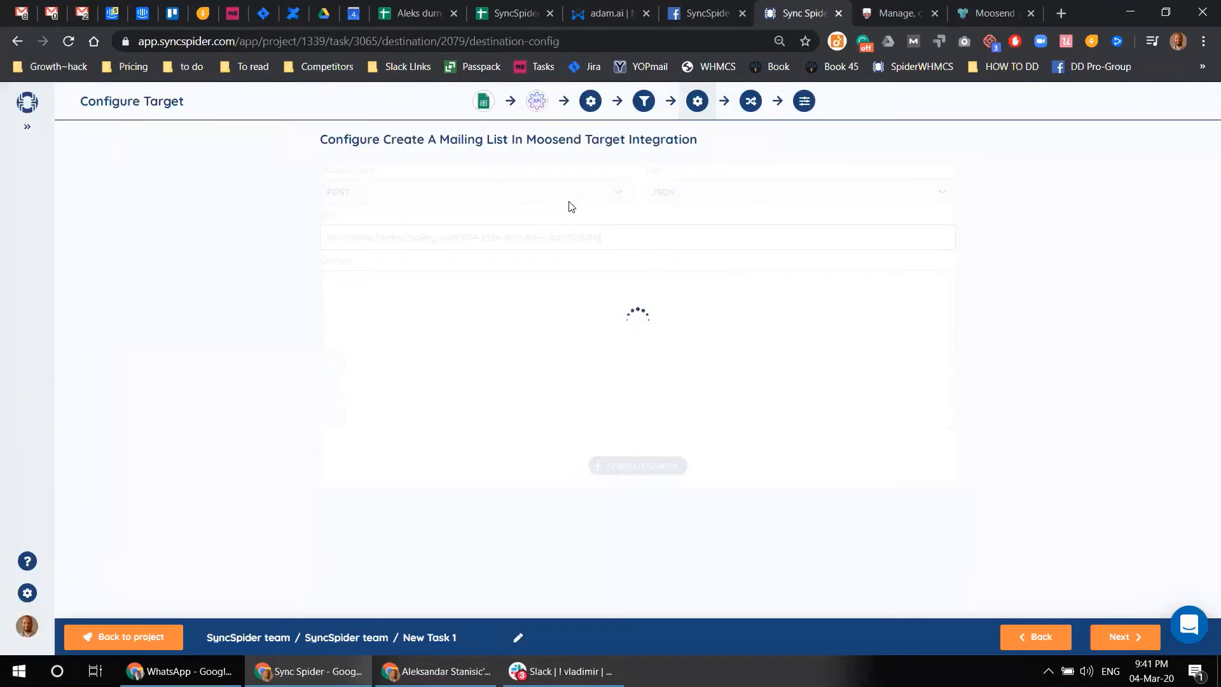
pyautogui.click(388, 238)
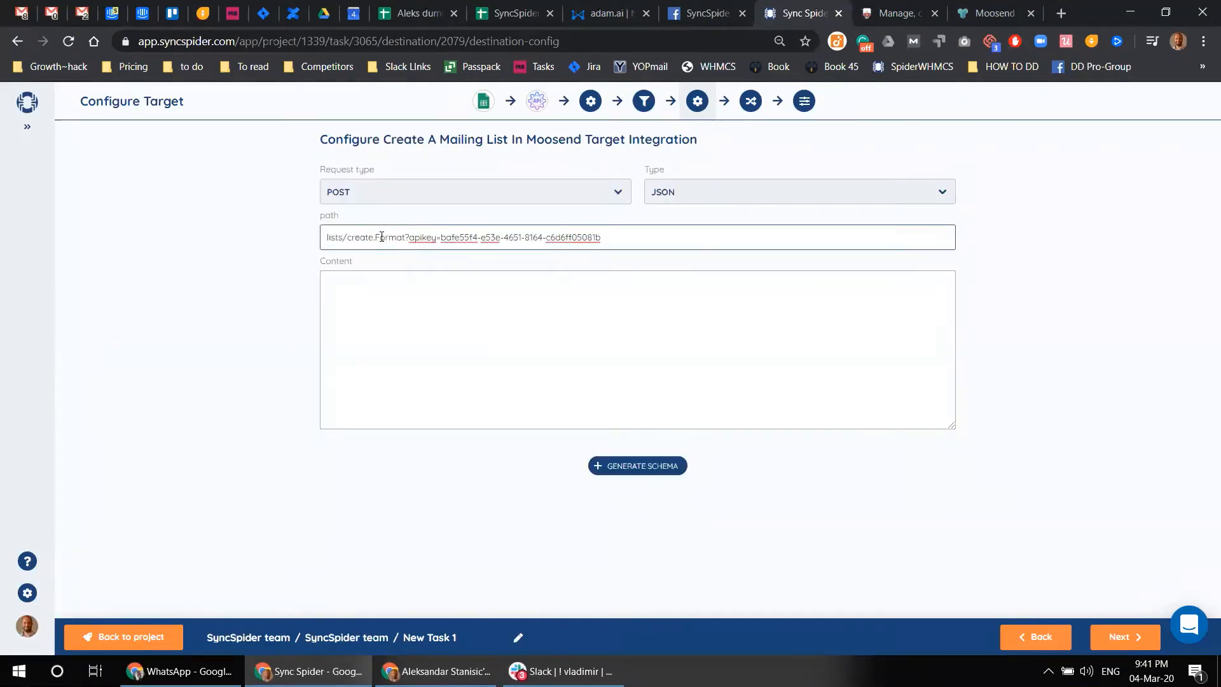
pyautogui.doubleClick(384, 238)
pyautogui.click(404, 238)
pyautogui.moveTo(390, 238); pyautogui.dragTo(380, 238)
pyautogui.write('json')
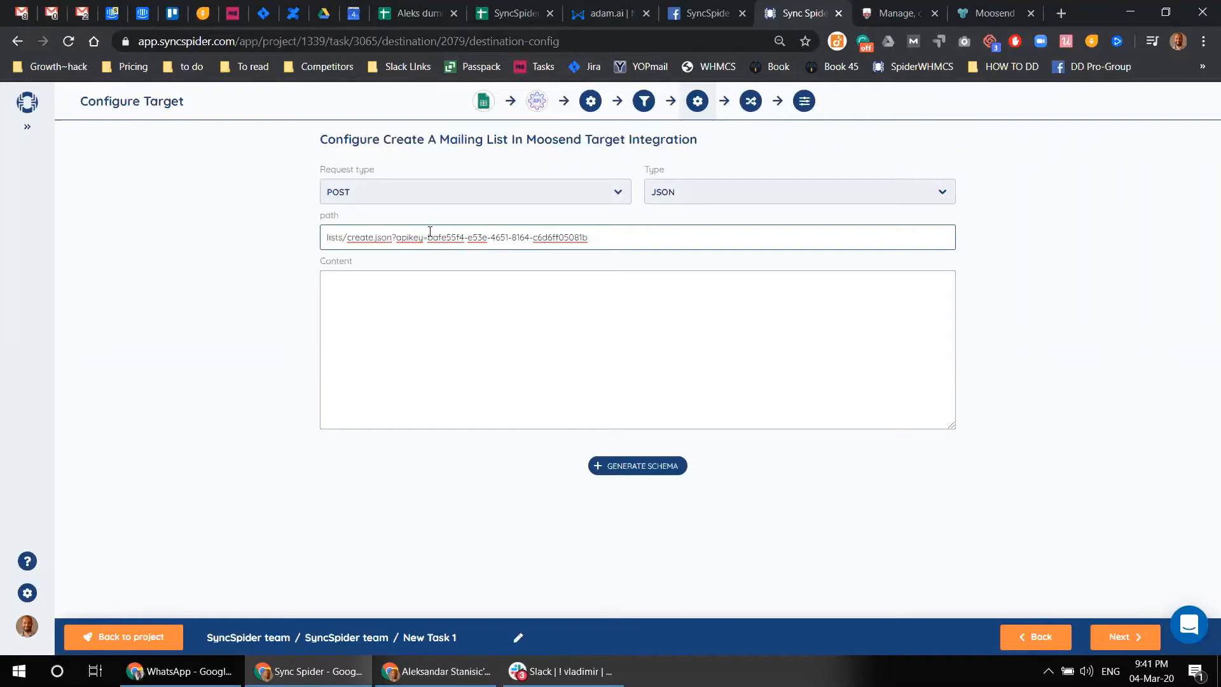
# - Copy the account's API key from the API key settings of the Moosend account
pyautogui.moveTo(457, 245); pyautogui.dragTo(596, 244)
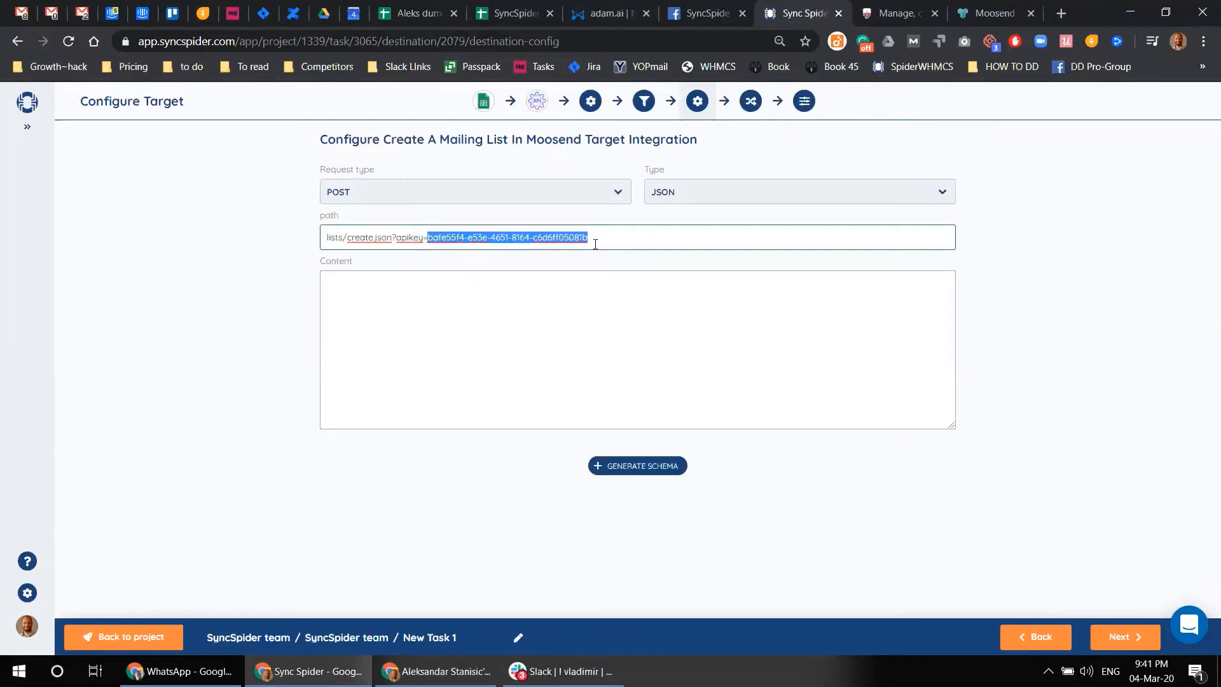
pyautogui.moveTo(992, 13)
pyautogui.mouseDown()
pyautogui.moveTo(898, 13)
pyautogui.moveTo(986, 13)
pyautogui.mouseUp()
pyautogui.click(893, 9)
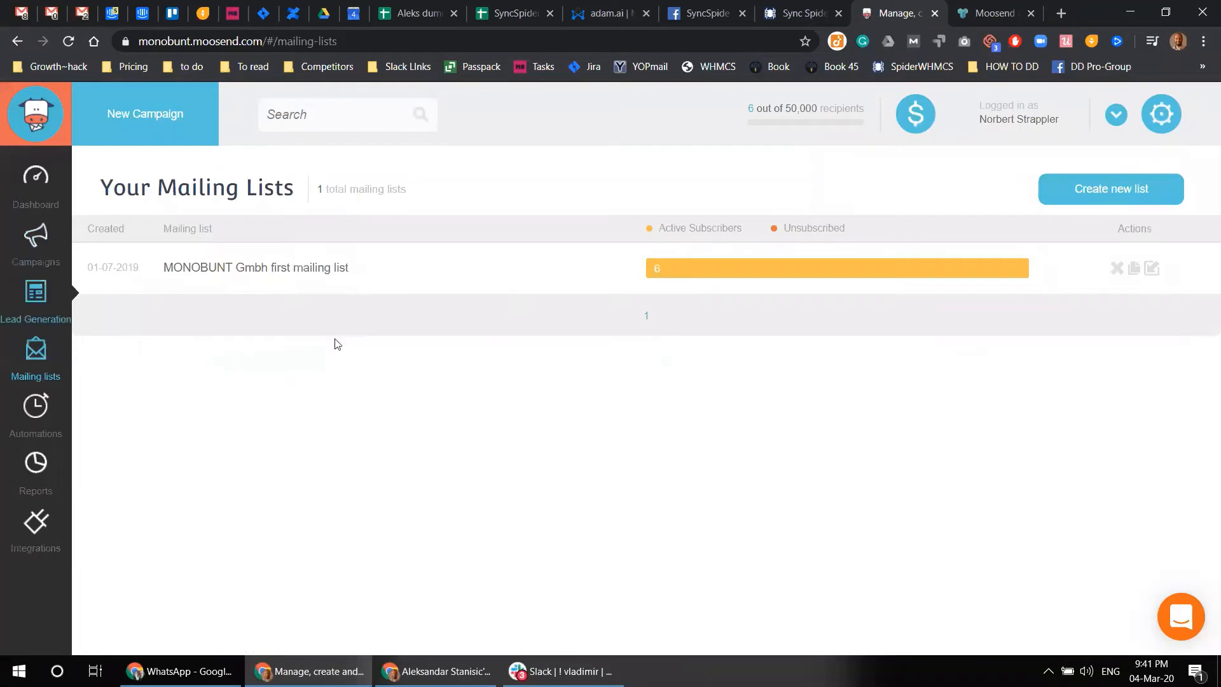
pyautogui.click(45, 372)
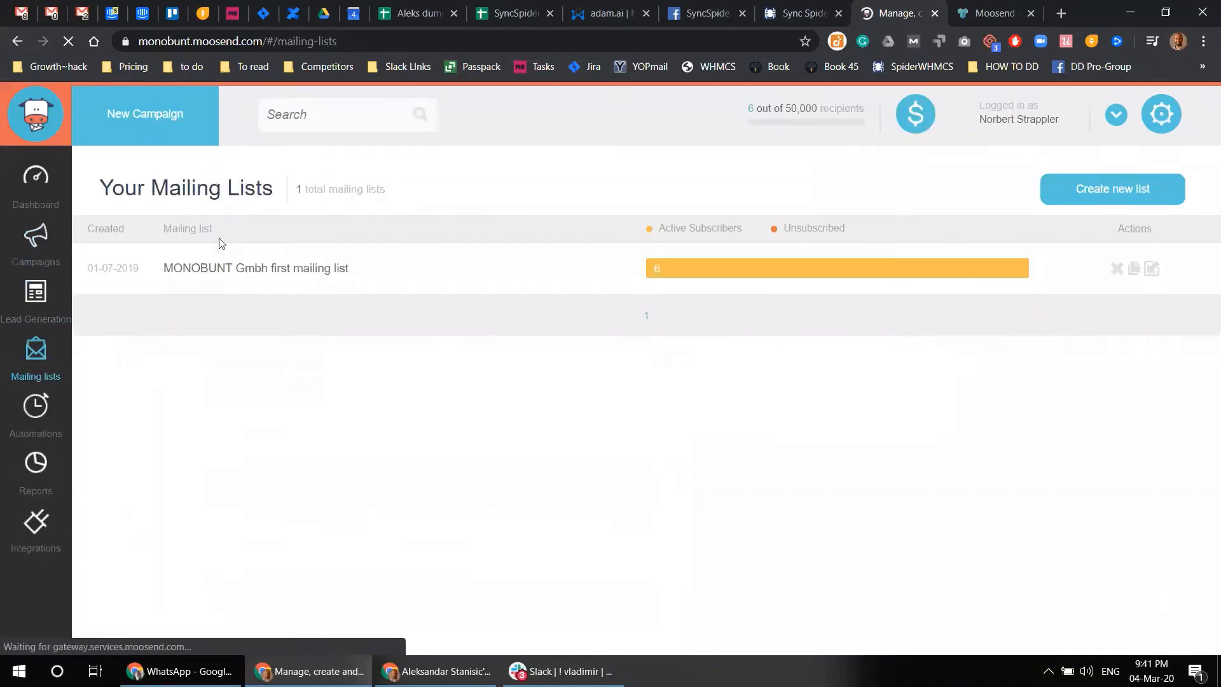
pyautogui.click(1162, 117)
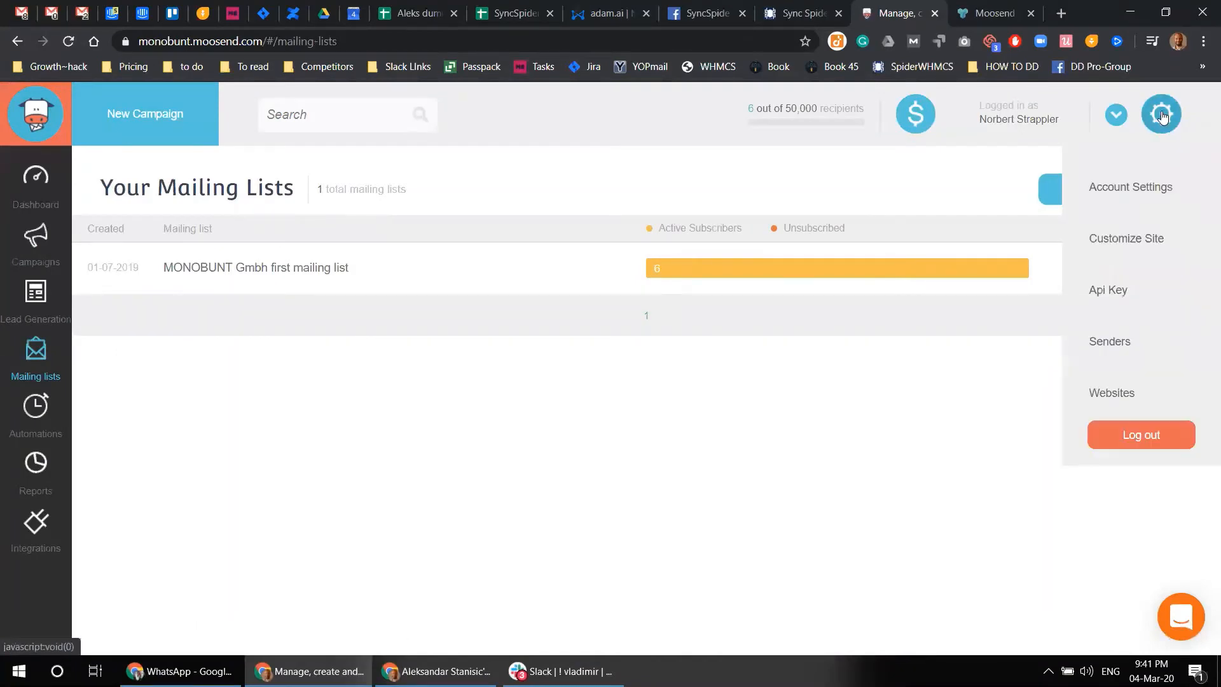
pyautogui.click(1118, 291)
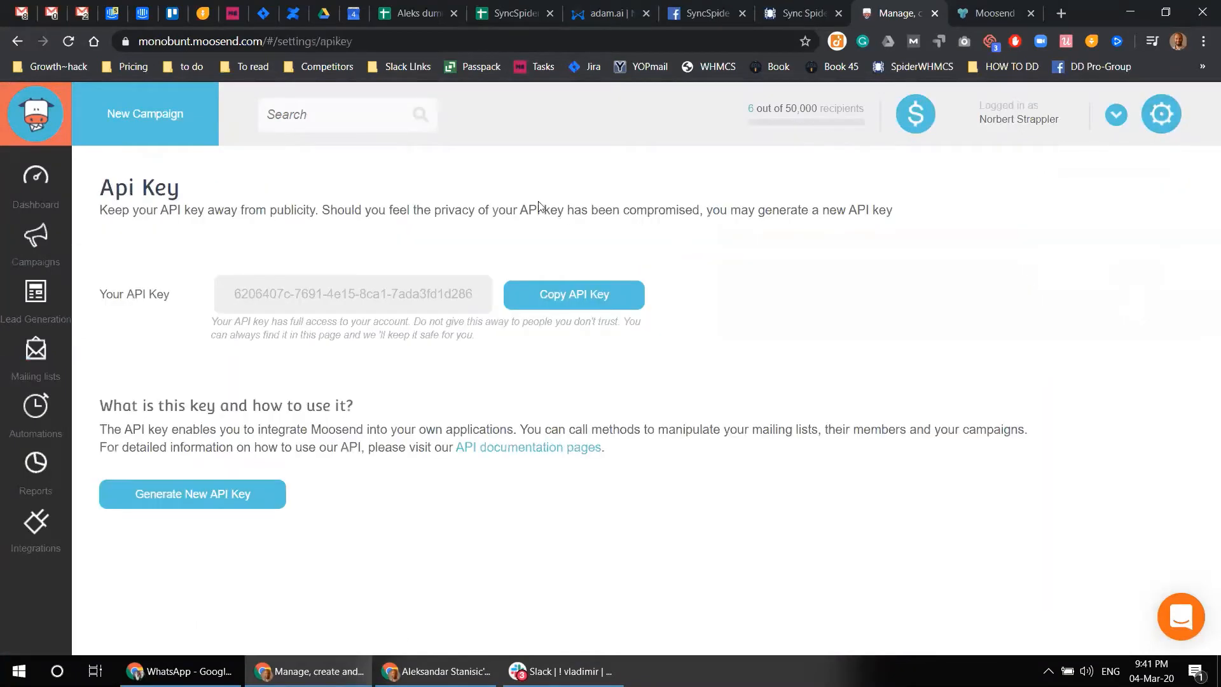
pyautogui.click(569, 294)
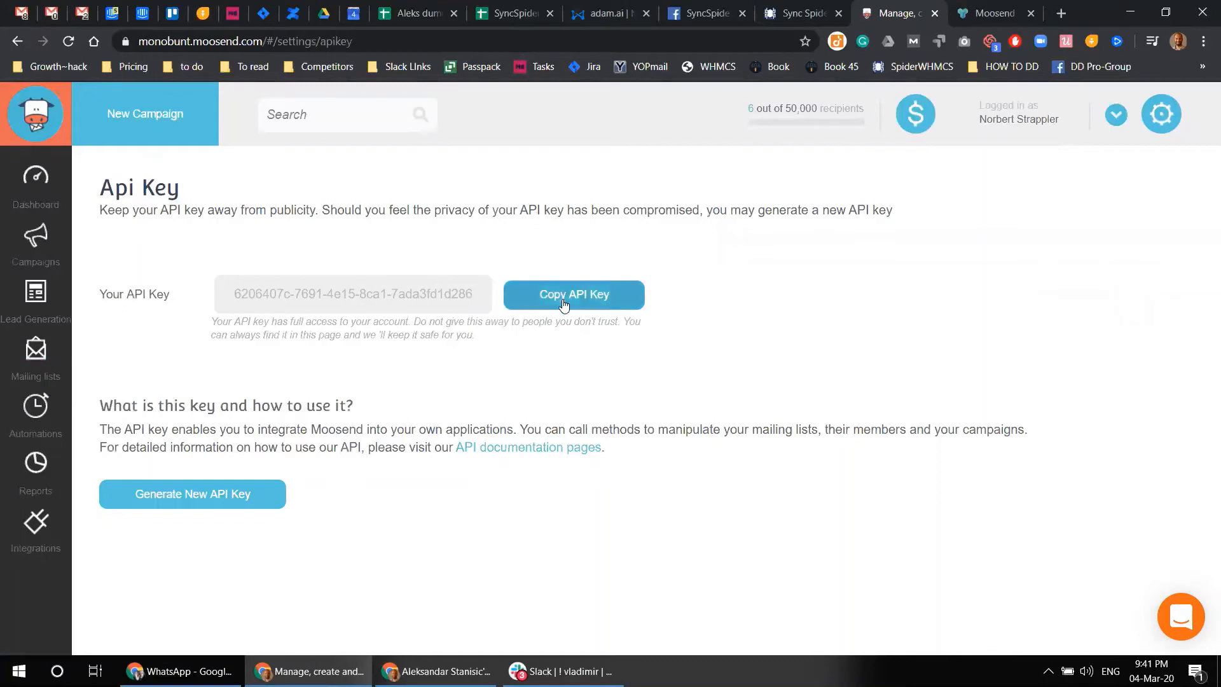
# - Replace the sample key in the SyncSpider target's path with the copied Moosend API key
pyautogui.click(811, 13)
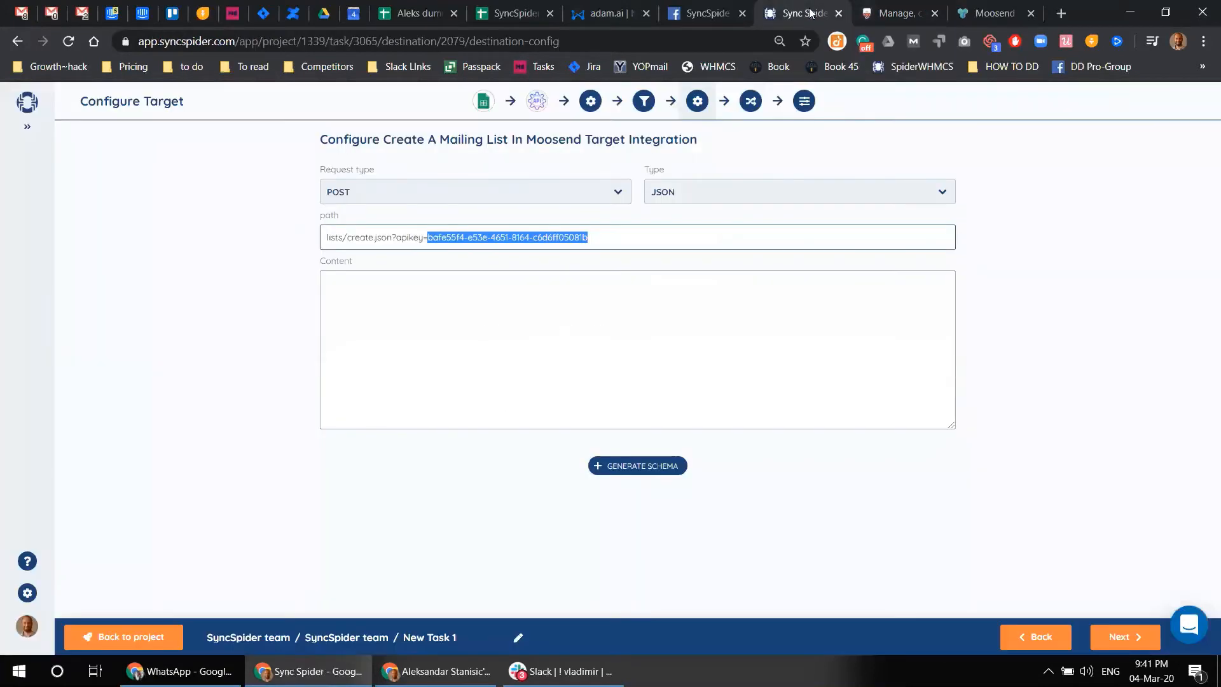
pyautogui.click(444, 240)
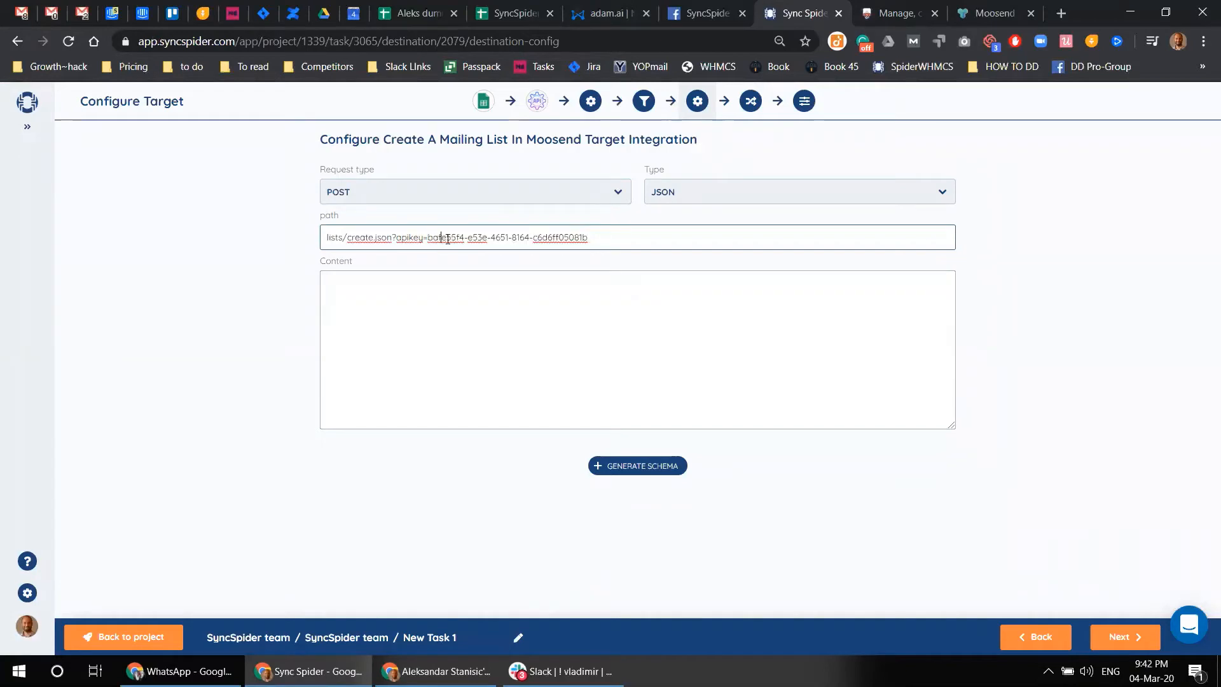
pyautogui.moveTo(427, 237); pyautogui.dragTo(603, 238)
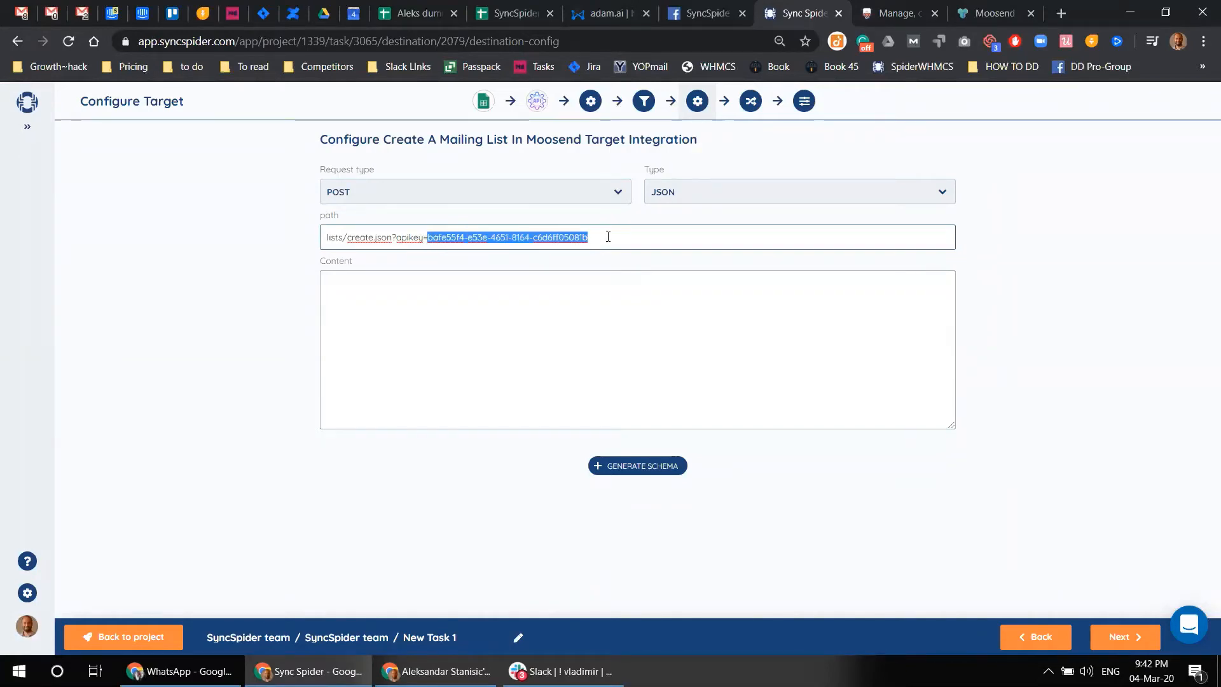
pyautogui.hotkey('ctrl', 'v')
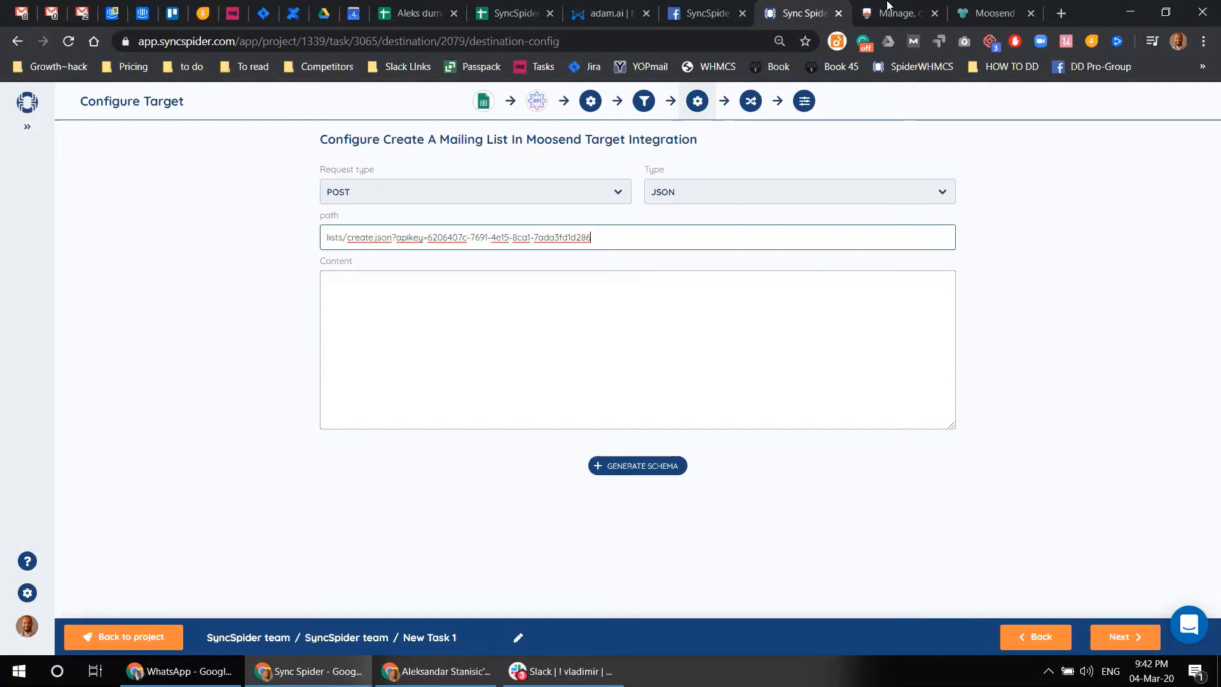
# - Copy the sample JSON request body from the documentation for creating a mailing list into the target's Content
pyautogui.click(980, 12)
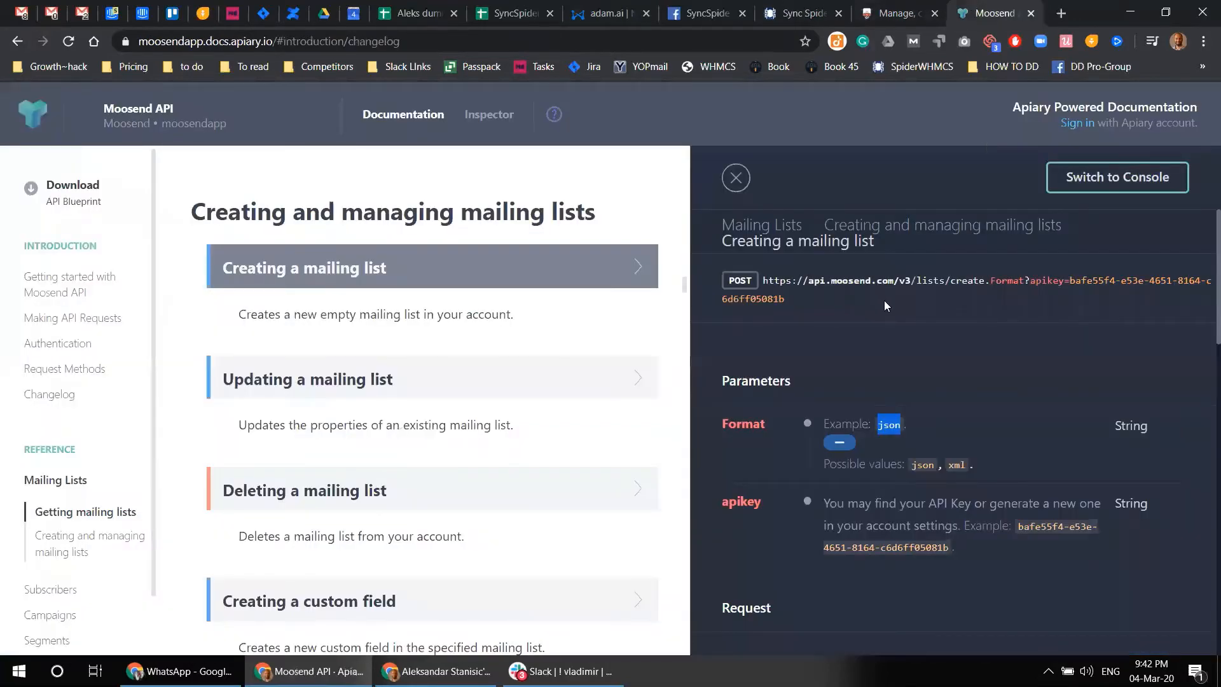
pyautogui.scroll(-1, 885, 300)
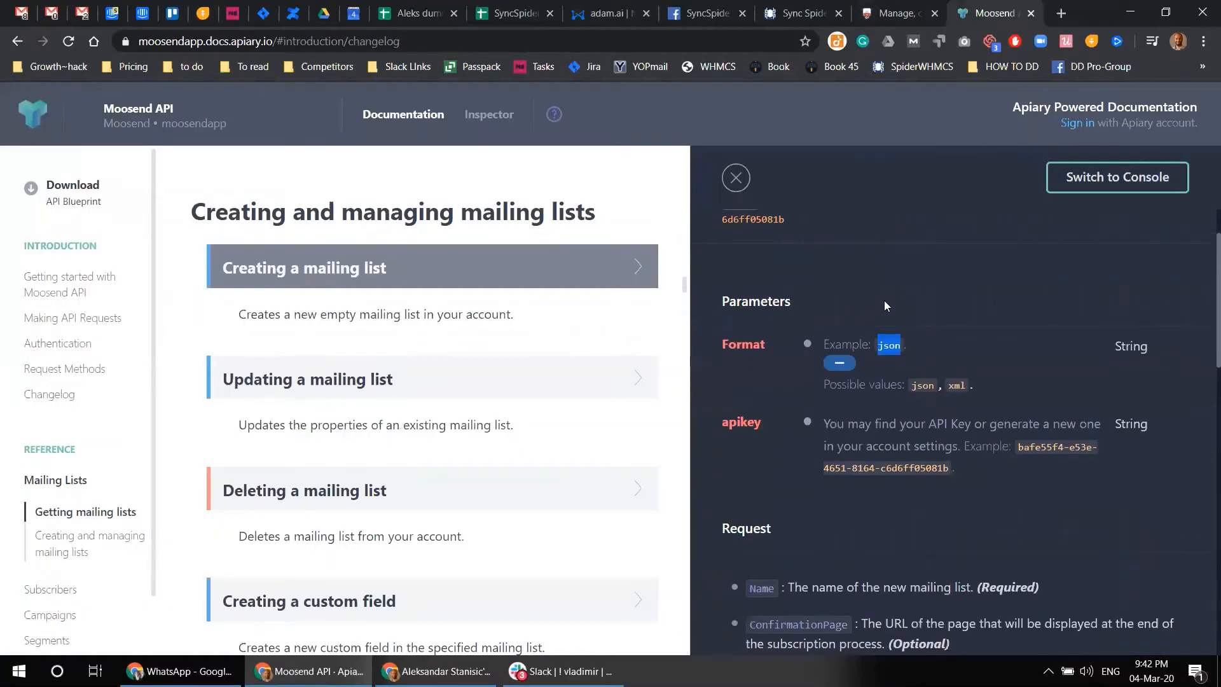
pyautogui.scroll(1, 884, 300)
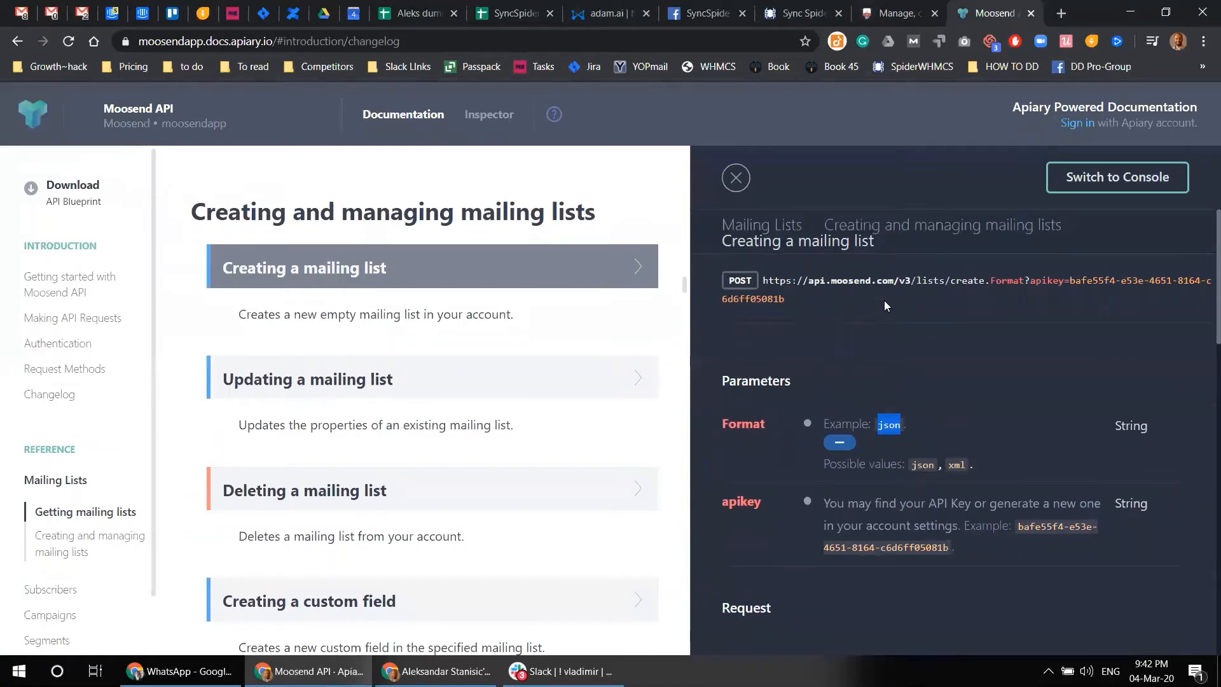
pyautogui.scroll(-1, 884, 306)
pyautogui.scroll(-1, 826, 318)
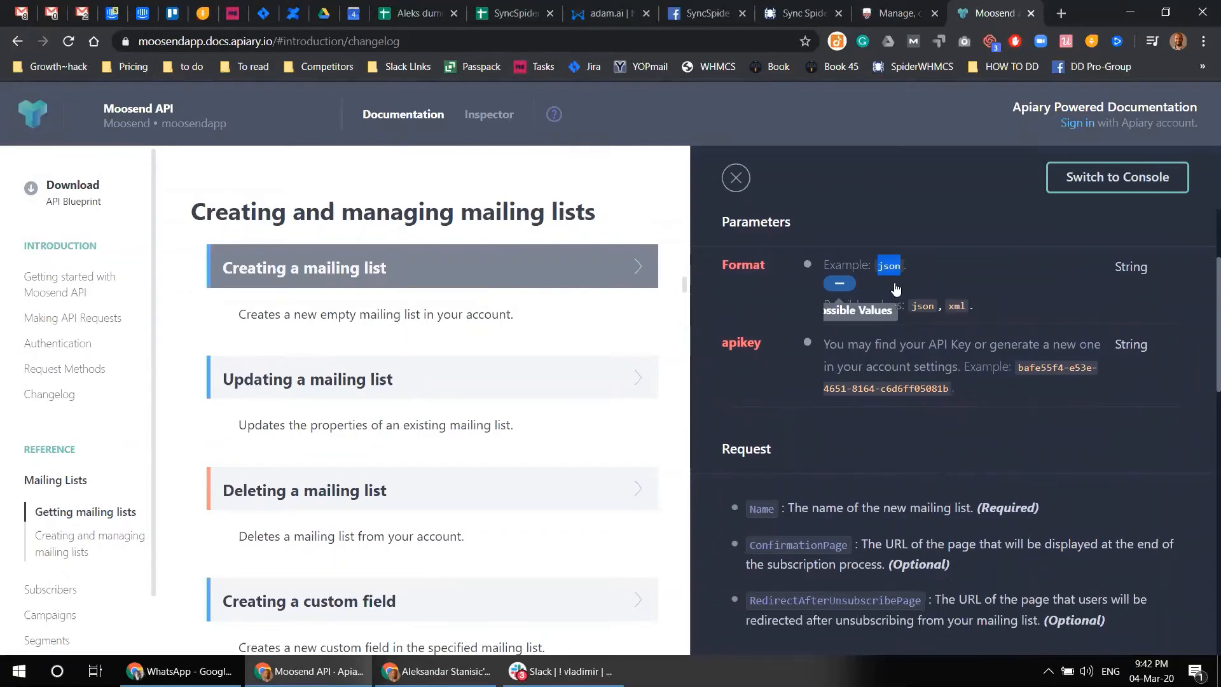
pyautogui.scroll(-2, 881, 332)
pyautogui.scroll(-1, 882, 332)
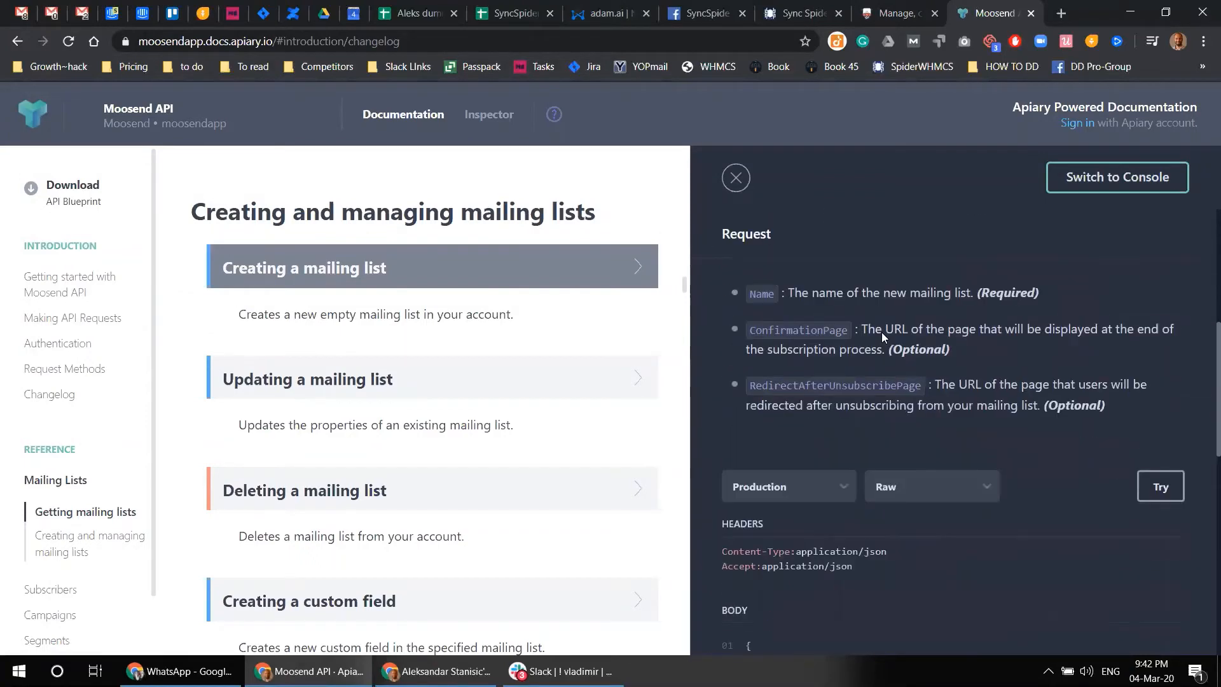
pyautogui.scroll(-1, 789, 300)
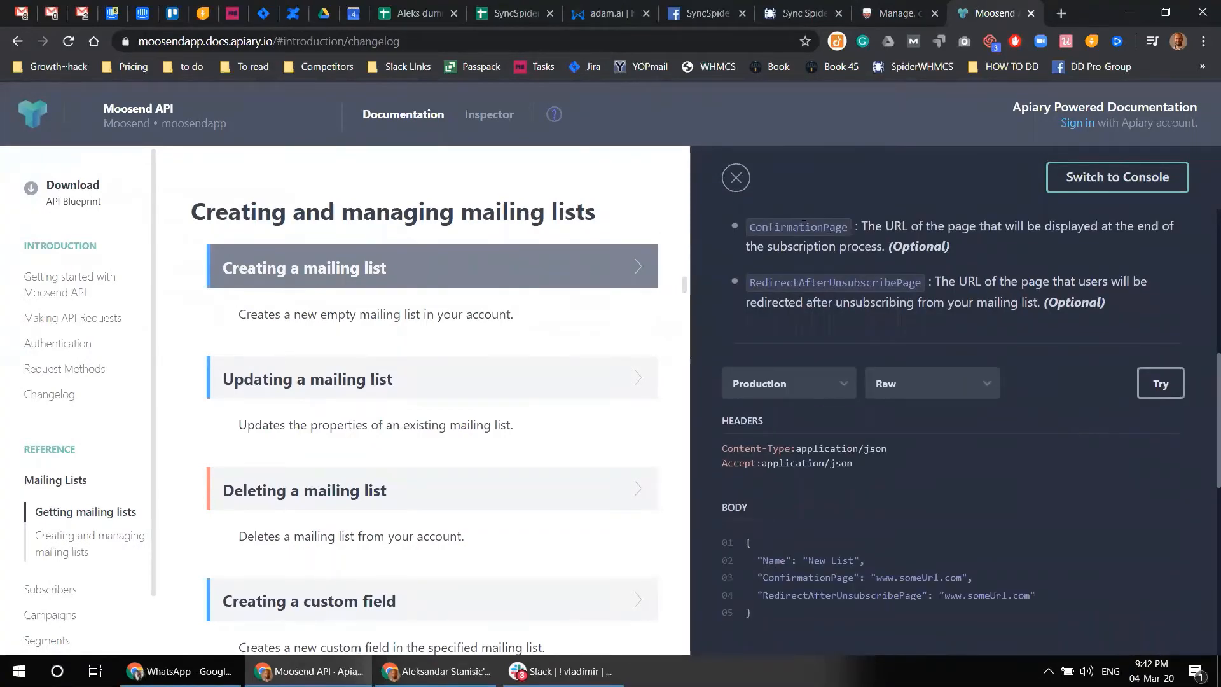
pyautogui.scroll(-3, 803, 226)
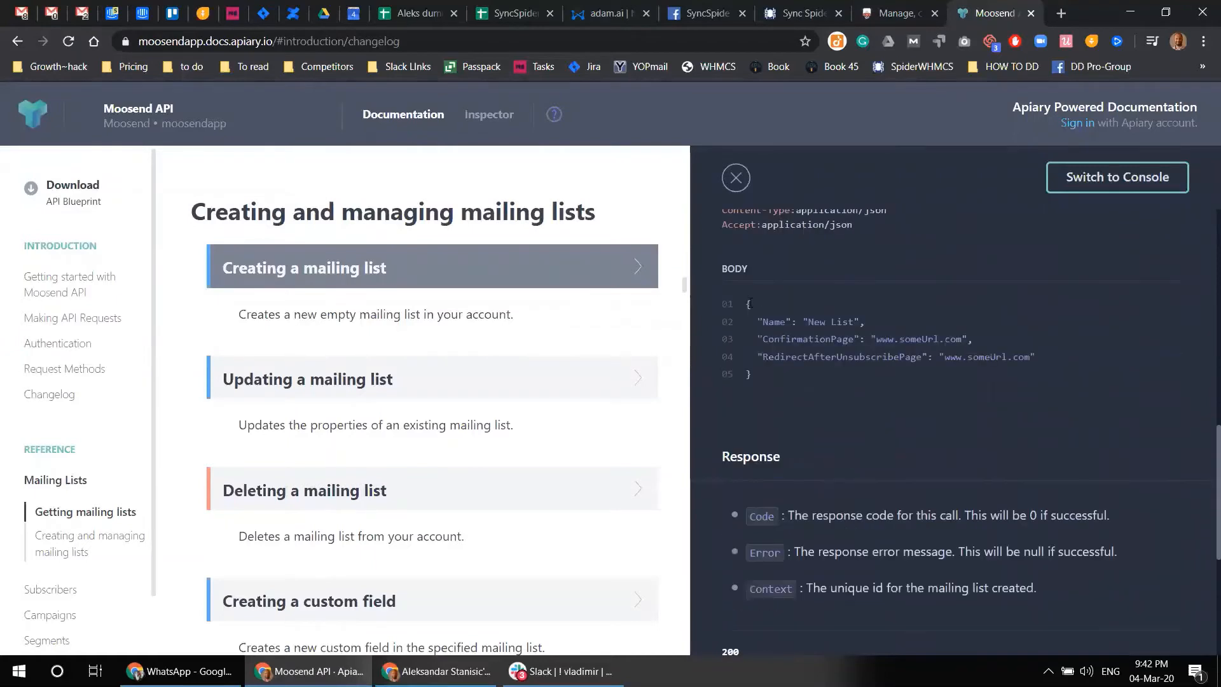
pyautogui.moveTo(757, 315); pyautogui.dragTo(805, 370)
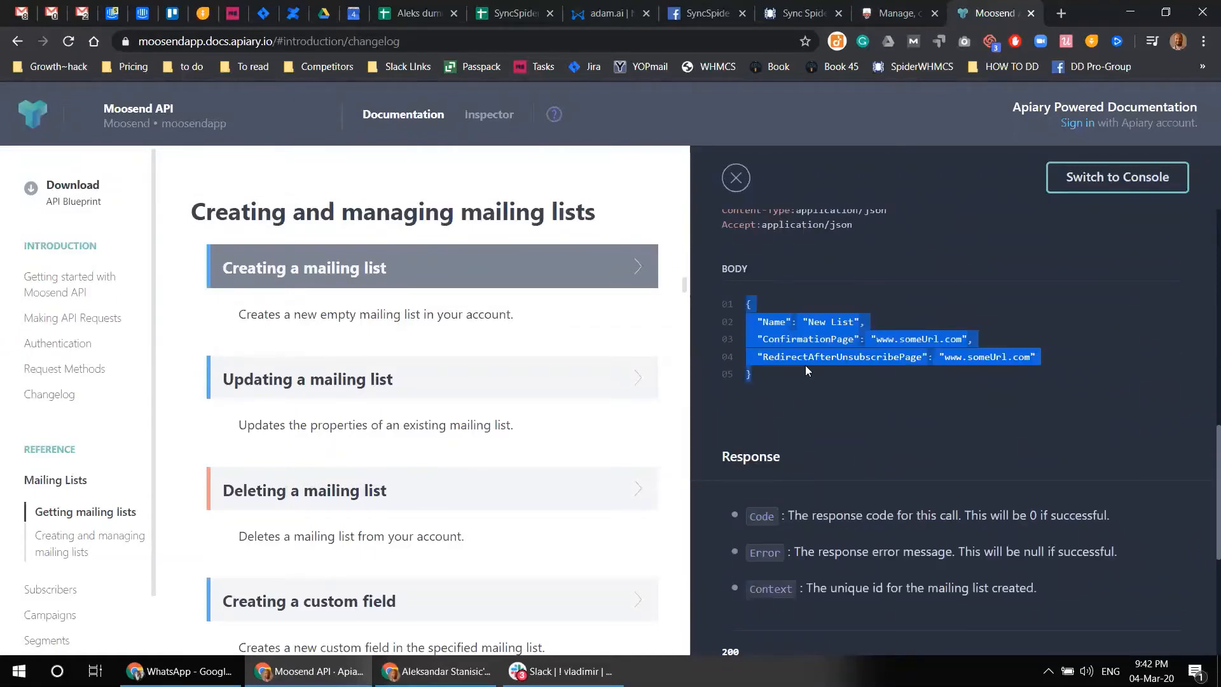
pyautogui.click(800, 14)
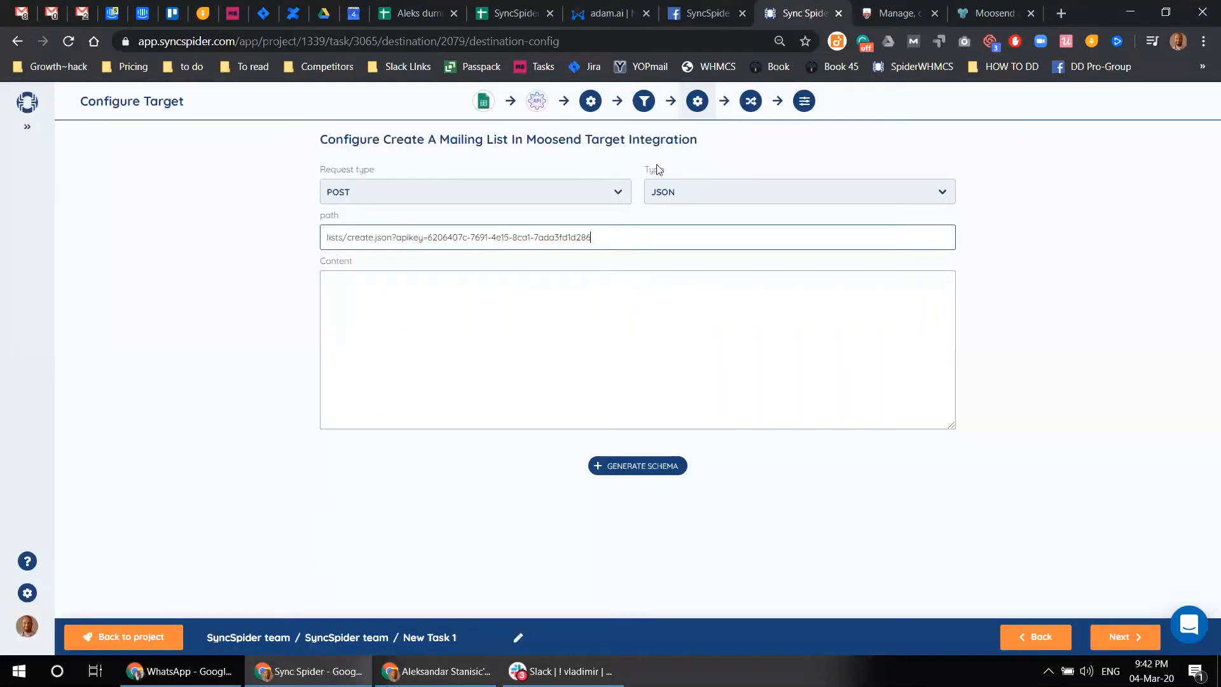
pyautogui.click(411, 290)
pyautogui.hotkey('ctrl', 'v')
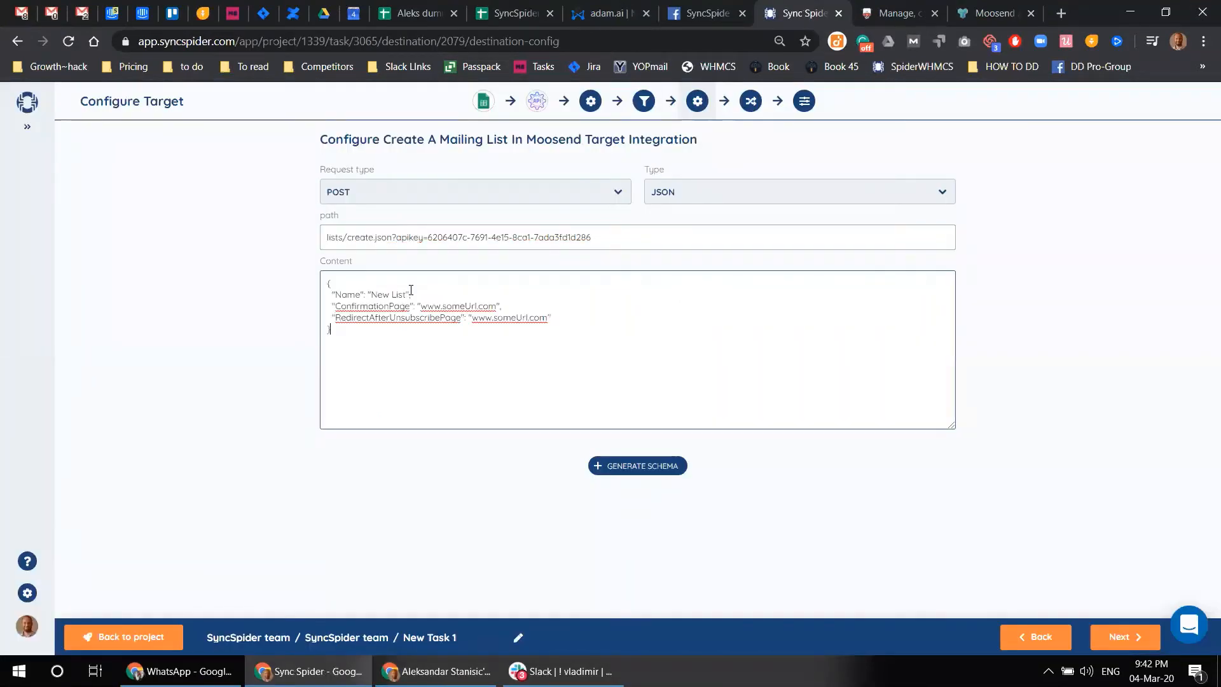
# - Generate the target's attribute schema from the JSON content
pyautogui.click(632, 464)
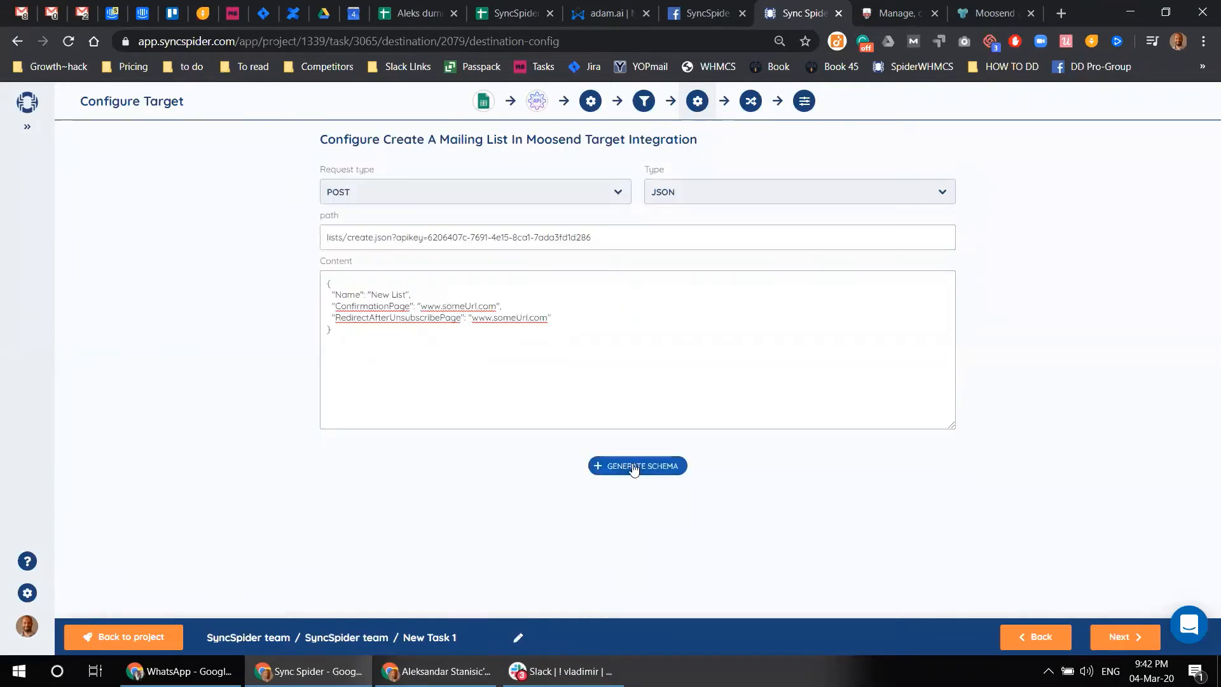
pyautogui.click(633, 469)
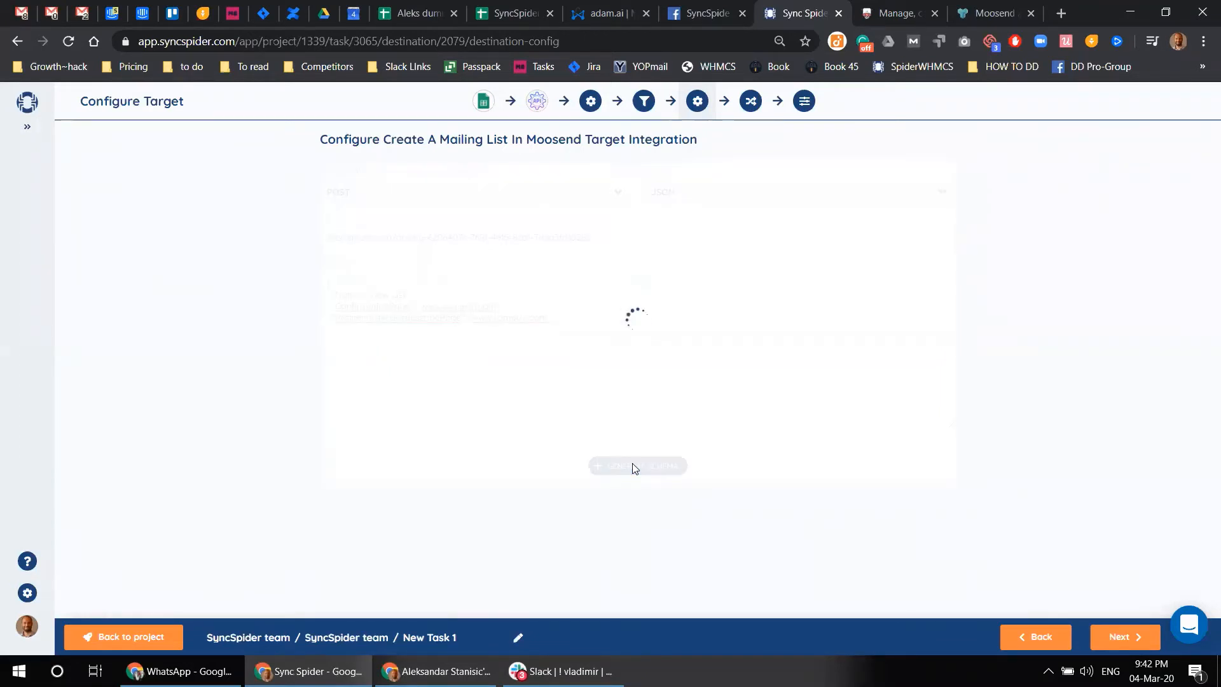
pyautogui.scroll(-1, 636, 458)
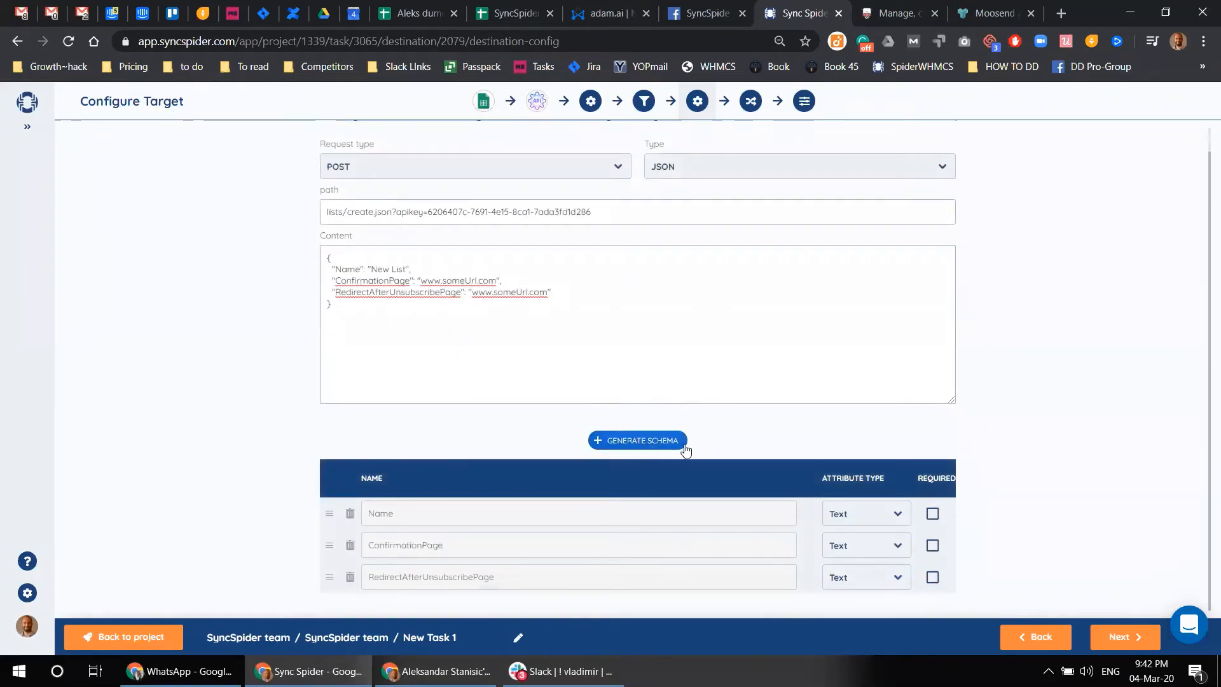
# - View the attribute types available for Name, keep Text, and toggle its Required option on and back off
pyautogui.click(893, 516)
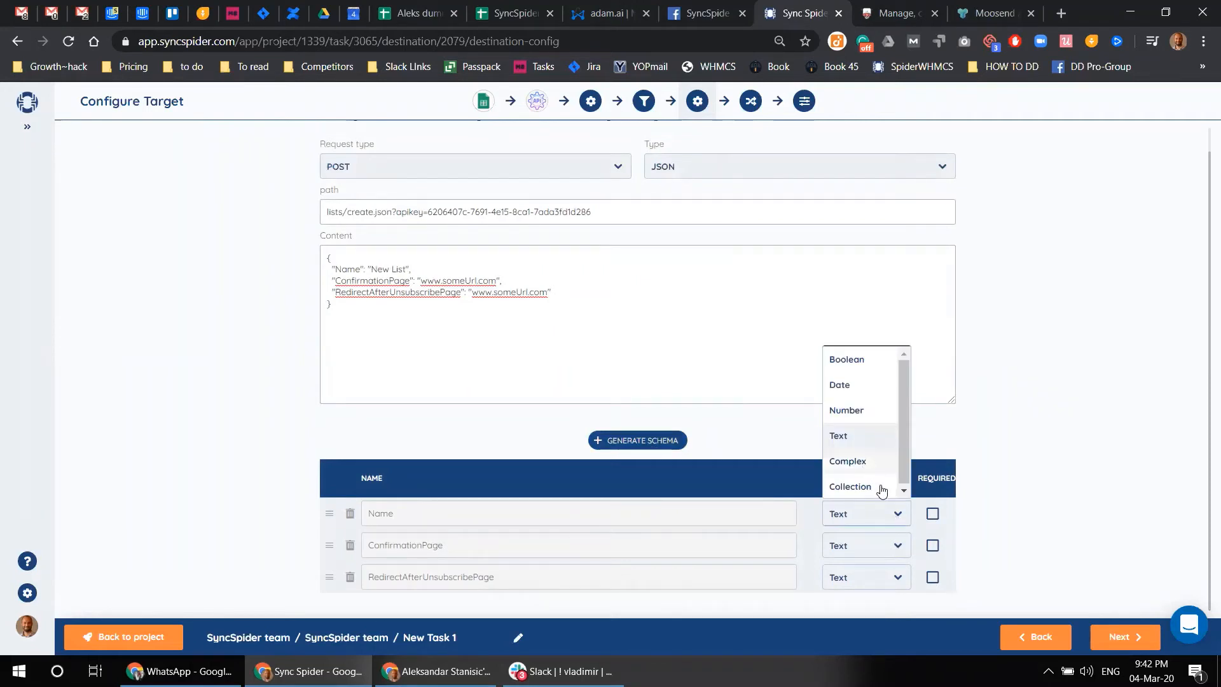
pyautogui.click(870, 442)
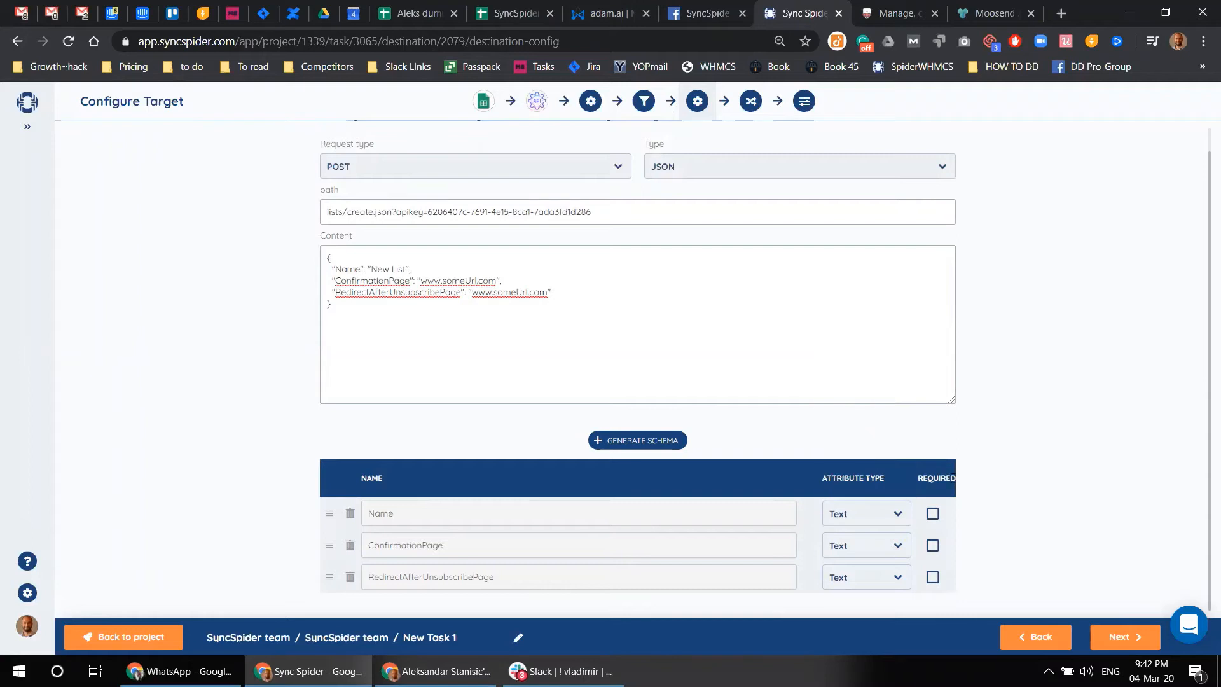
pyautogui.click(932, 520)
pyautogui.click(932, 520)
pyautogui.click(932, 521)
pyautogui.click(932, 520)
# - Duplicate the RedirectAfterUnsubscribePage entry on a new line below ConfirmationPage and rename the copy's key to TestComplexFileld
pyautogui.moveTo(552, 292); pyautogui.dragTo(332, 293)
pyautogui.hotkey('ctrl', 'c')
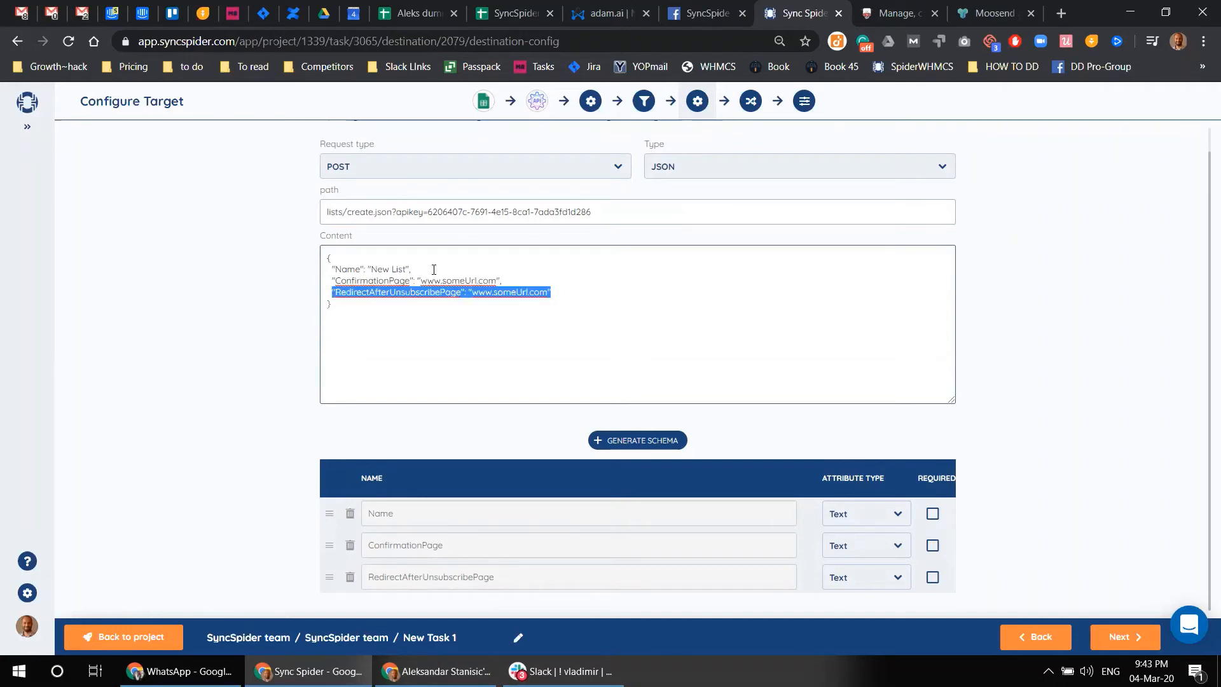
pyautogui.click(511, 278)
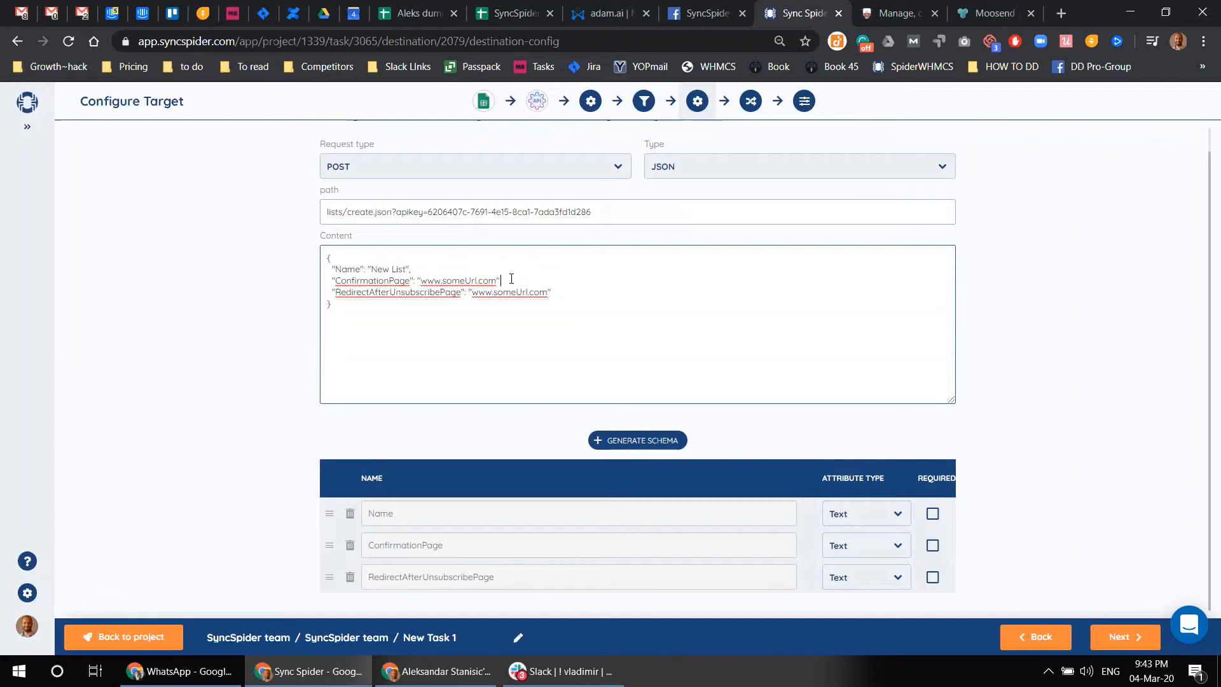
pyautogui.press('Return')
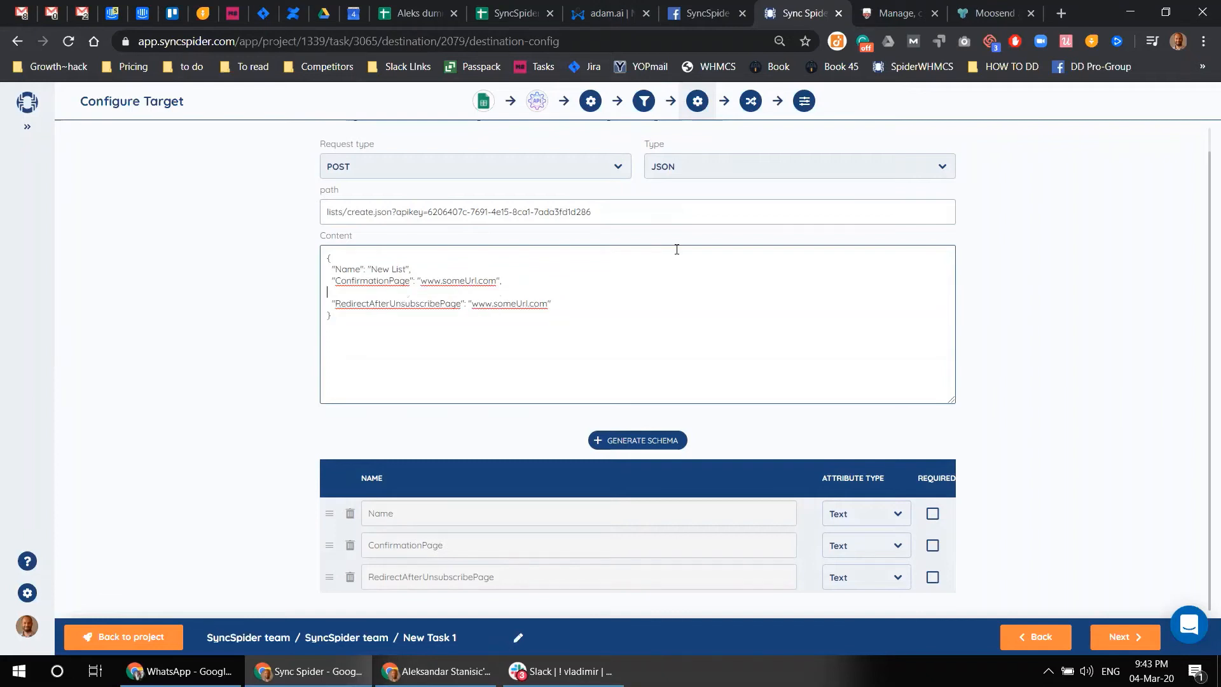
pyautogui.hotkey('ctrl', 'v')
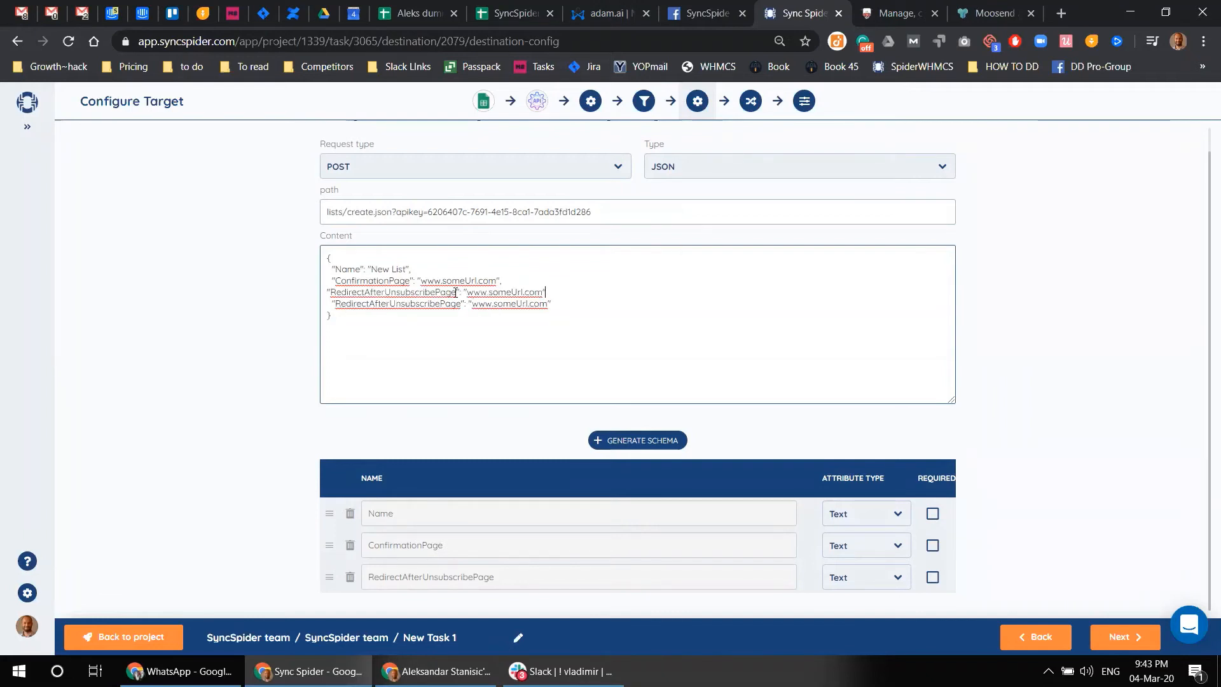
pyautogui.moveTo(455, 292); pyautogui.dragTo(331, 291)
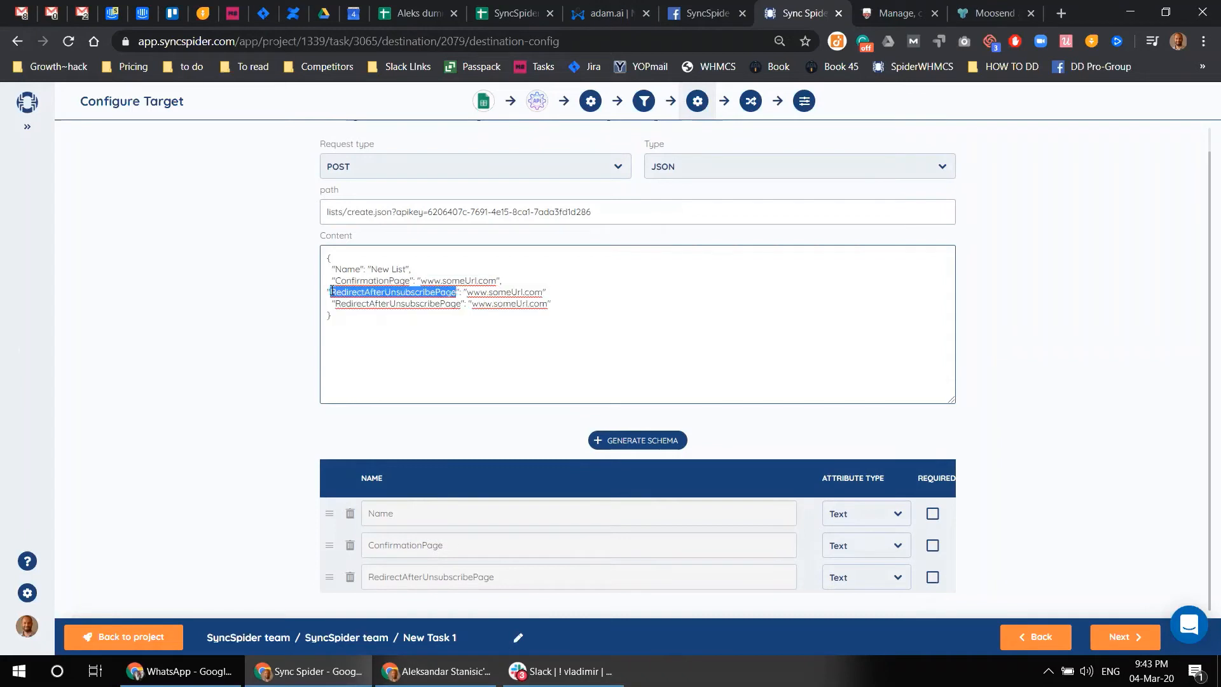
pyautogui.write('Test')
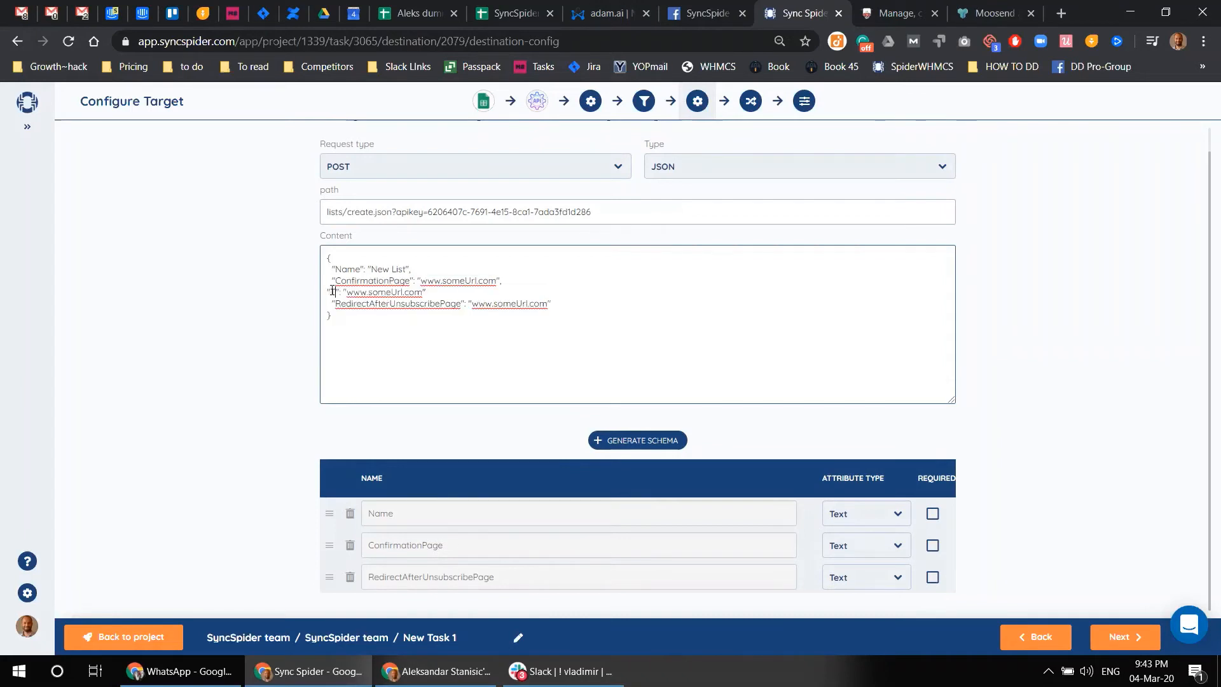
pyautogui.write('ComplexFileld')
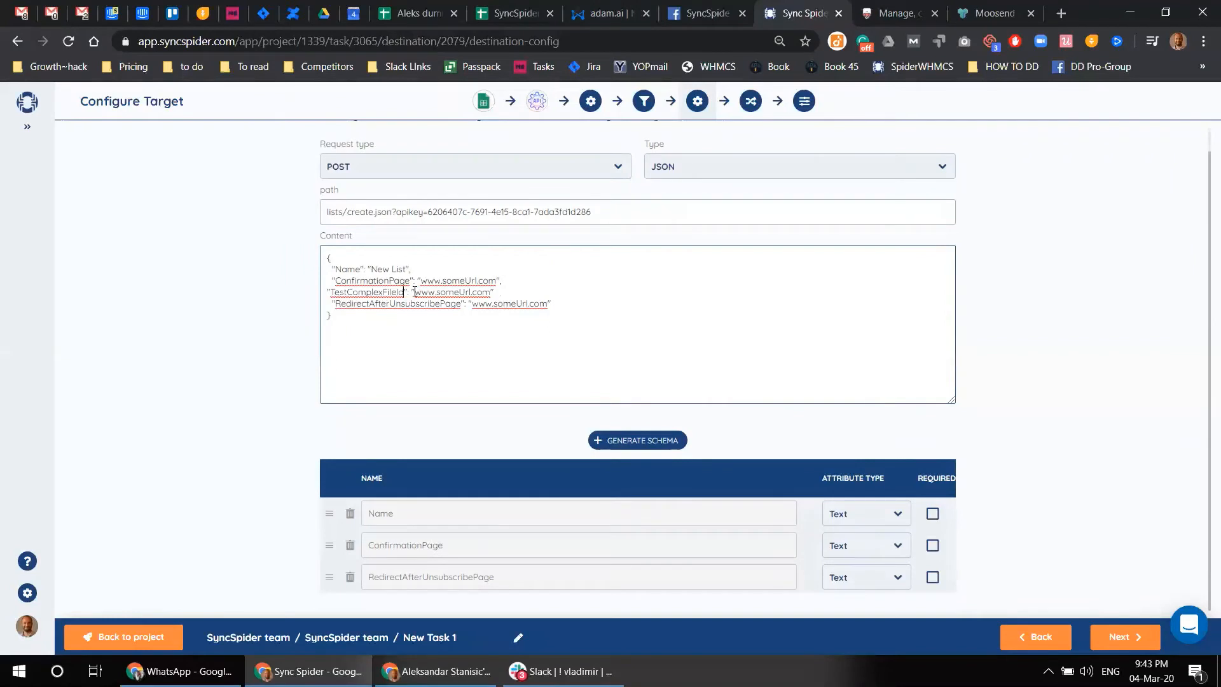
# - Replace the URL value of TestComplexFileld with an array holding an empty object, [{}], followed by "id"
pyautogui.moveTo(414, 292); pyautogui.dragTo(492, 293)
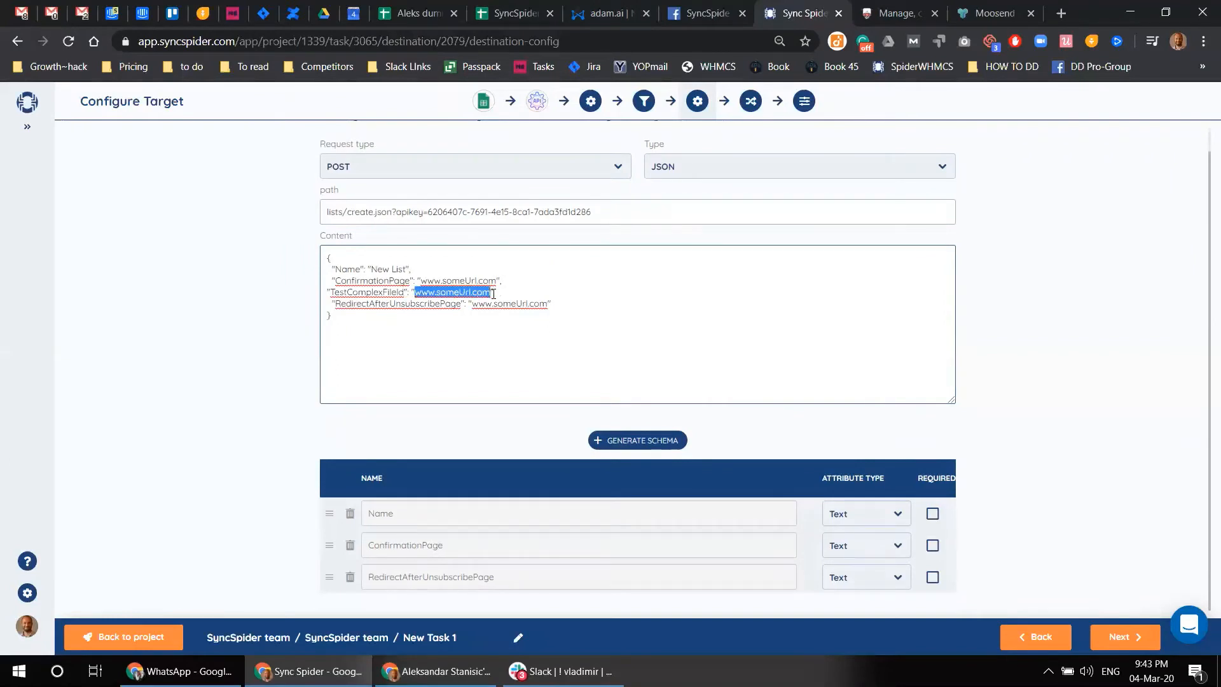
pyautogui.write('IS')
pyautogui.write('[')
pyautogui.write('{')
pyautogui.write('}')
pyautogui.write(']')
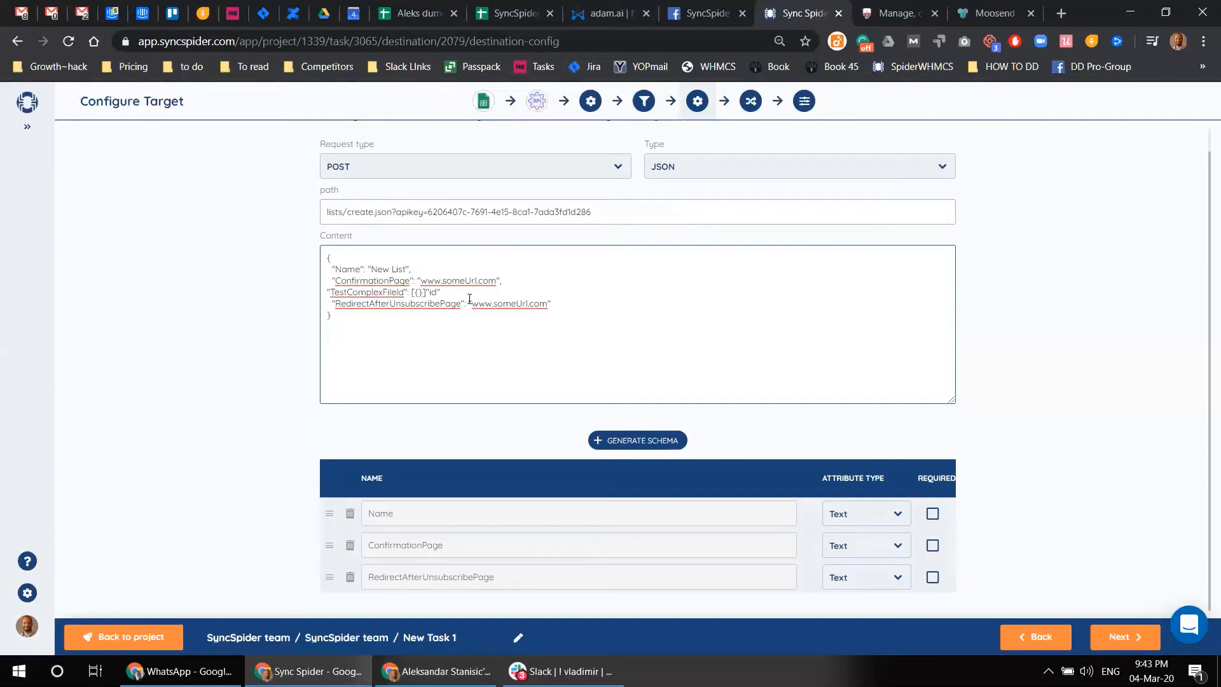
# - Fill the empty object in TestComplexFileld's array with "id": "test1"
pyautogui.moveTo(426, 291); pyautogui.dragTo(444, 295)
pyautogui.hotkey('ctrl', 'c')
pyautogui.click(417, 292)
pyautogui.hotkey('ctrl', 'v')
pyautogui.write(': "test1"')
# - Duplicate the {"id": "test1"} object as the array's second item, set its id to "test2", and replace the stray "id" with a comma
pyautogui.moveTo(415, 292); pyautogui.dragTo(468, 296)
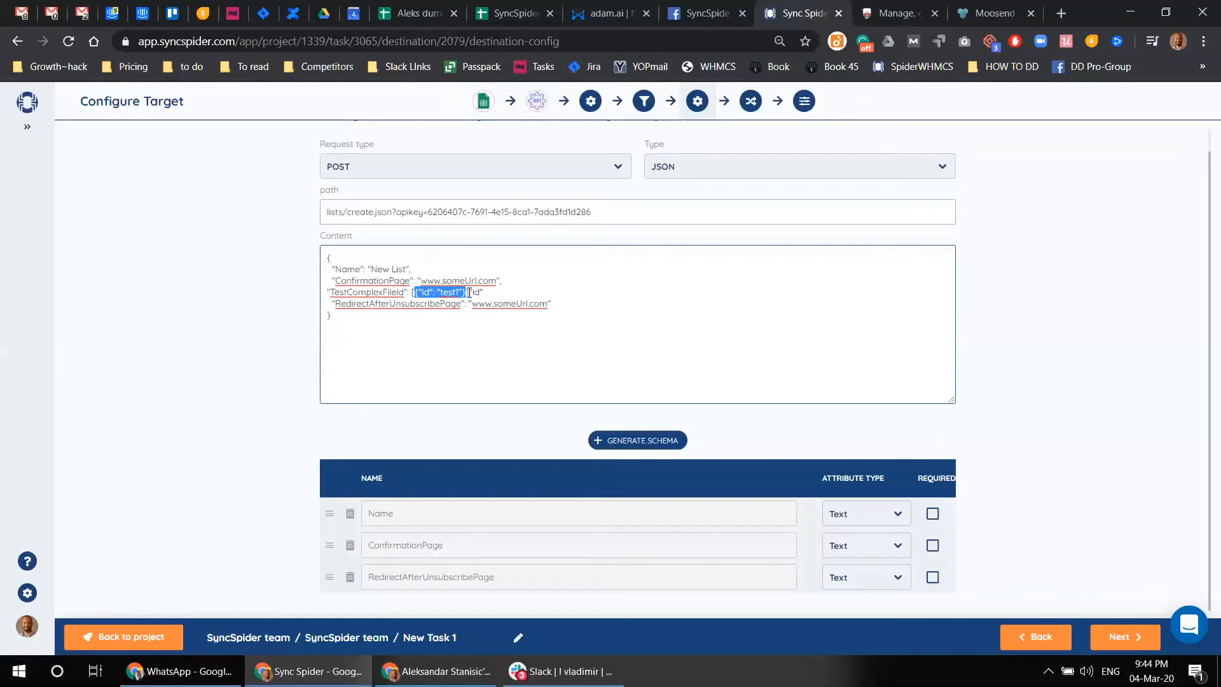
pyautogui.click(468, 295)
pyautogui.write(',')
pyautogui.hotkey('ctrl', 'v')
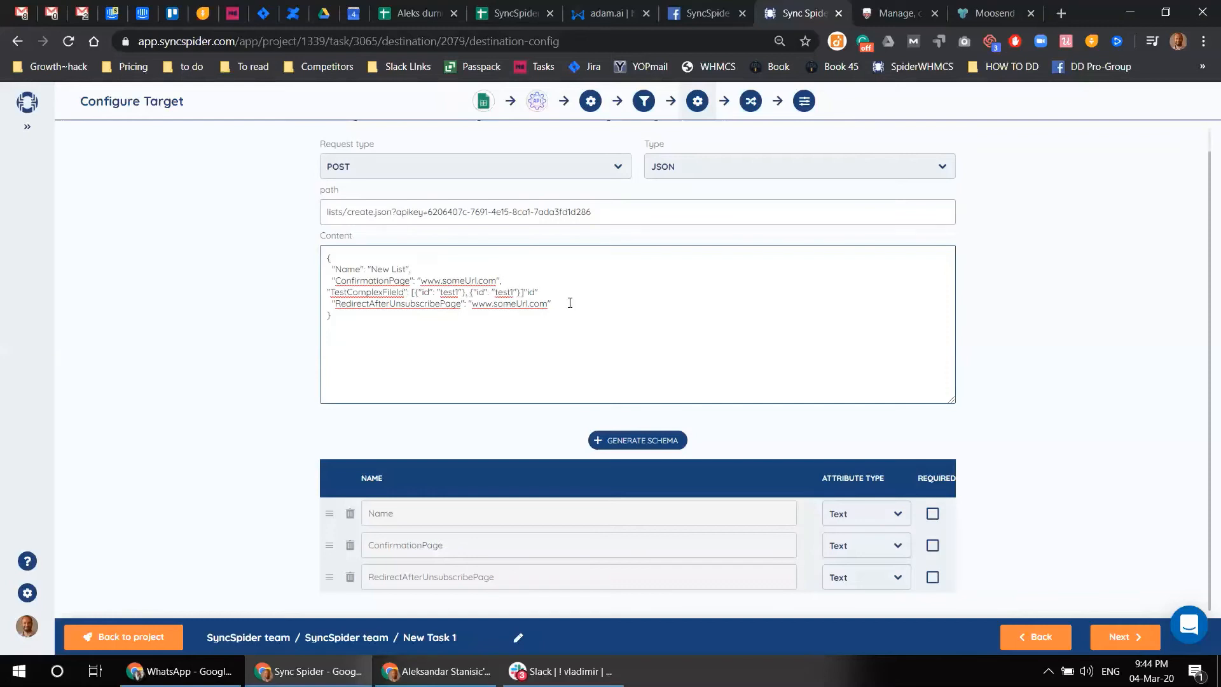
pyautogui.moveTo(524, 292); pyautogui.dragTo(538, 294)
pyautogui.press('BackSpace')
pyautogui.write('2')
# - Regenerate the target's attribute schema from the JSON content containing the TestComplexFileld array
pyautogui.click(631, 439)
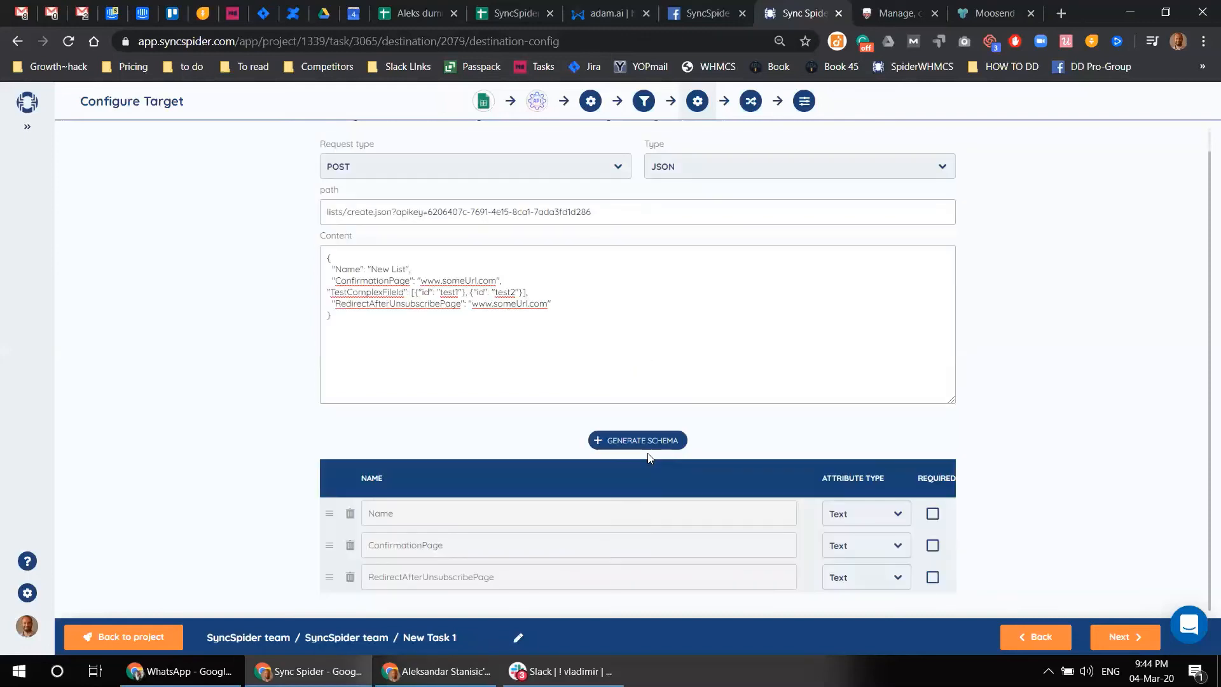
pyautogui.click(681, 445)
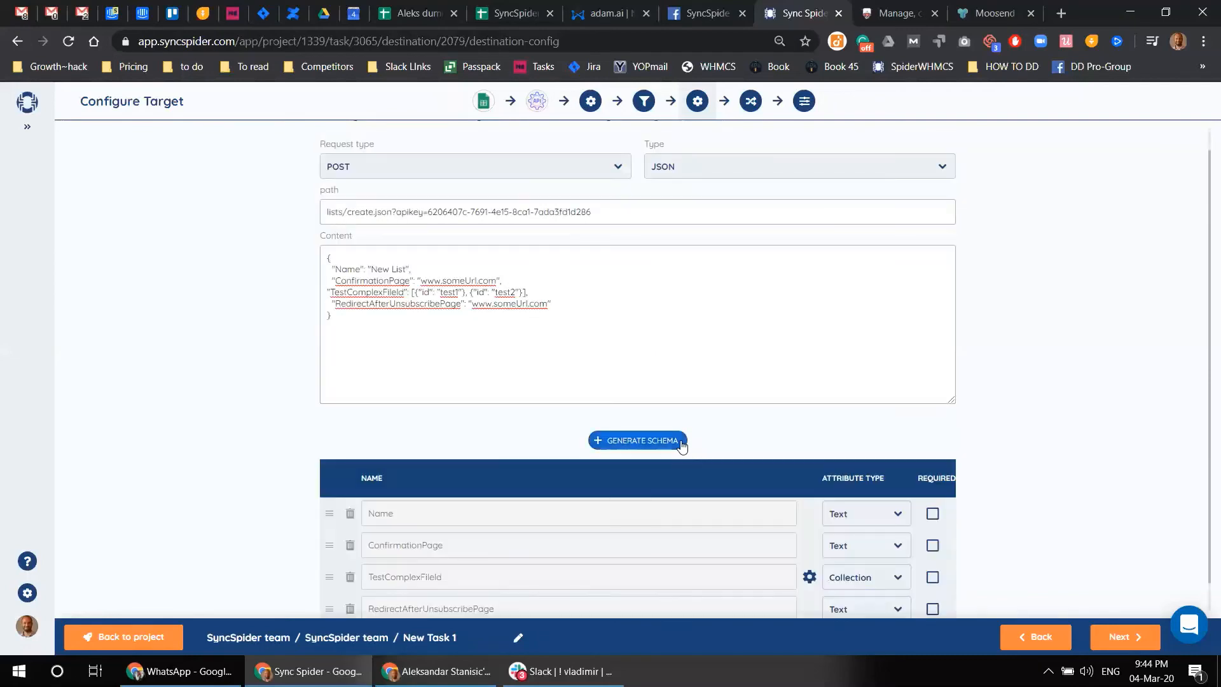
pyautogui.scroll(-1, 731, 470)
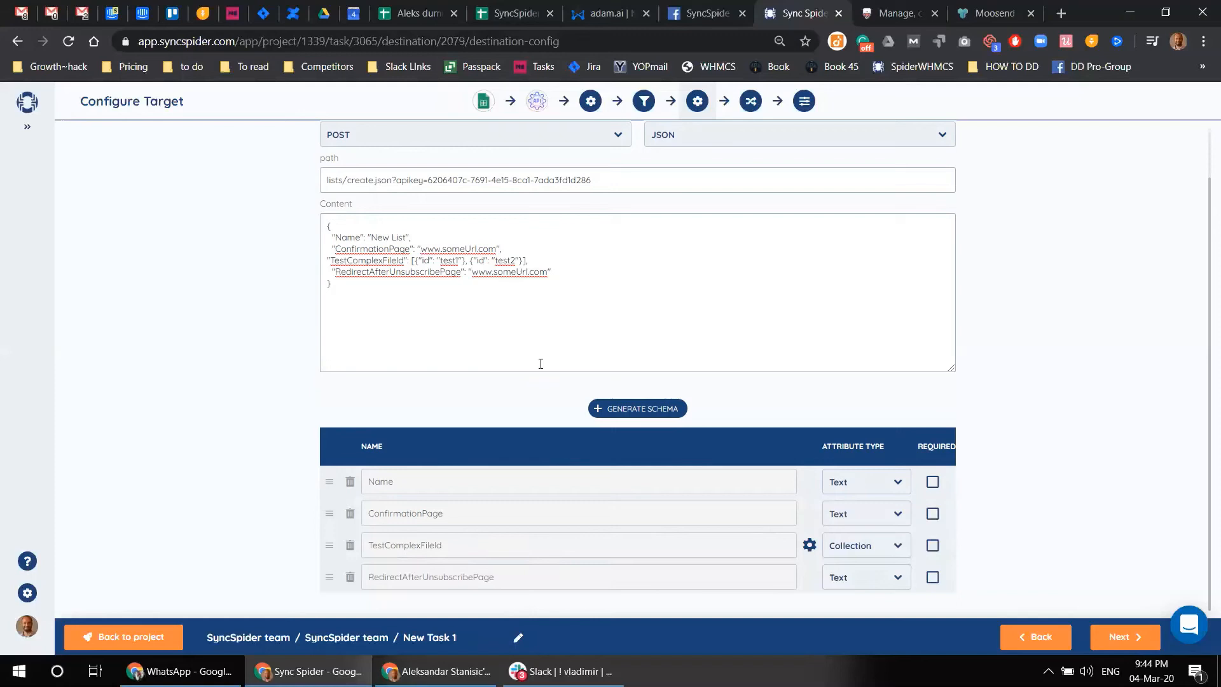
# - Continue to the mapping and map source Name to Name and Confirmation page to ConfirmationPage, both without a fallback value
pyautogui.click(1127, 637)
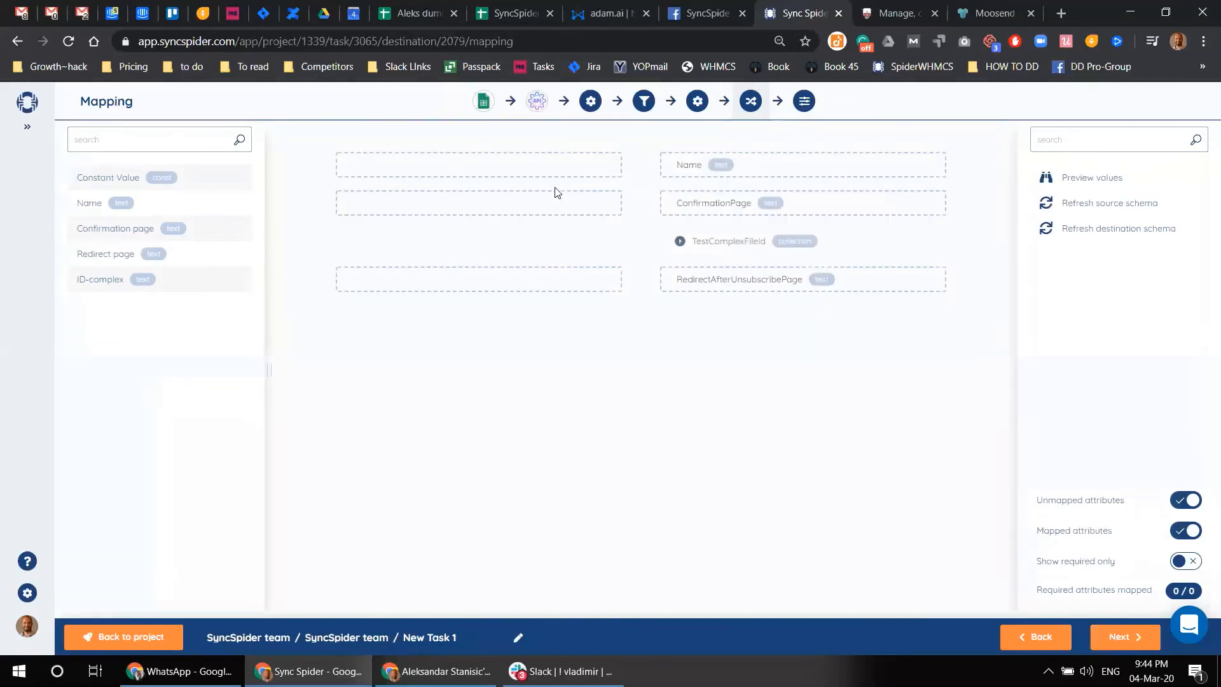
pyautogui.moveTo(90, 210); pyautogui.dragTo(439, 166)
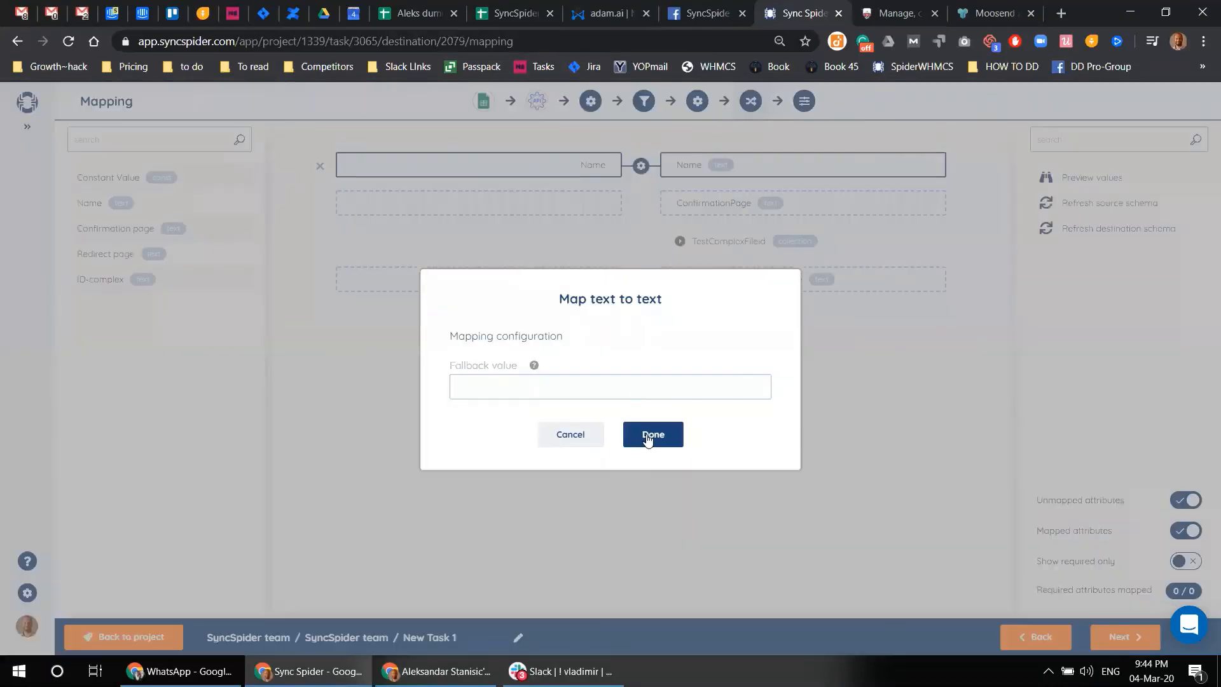
pyautogui.click(647, 438)
pyautogui.moveTo(124, 234); pyautogui.dragTo(409, 211)
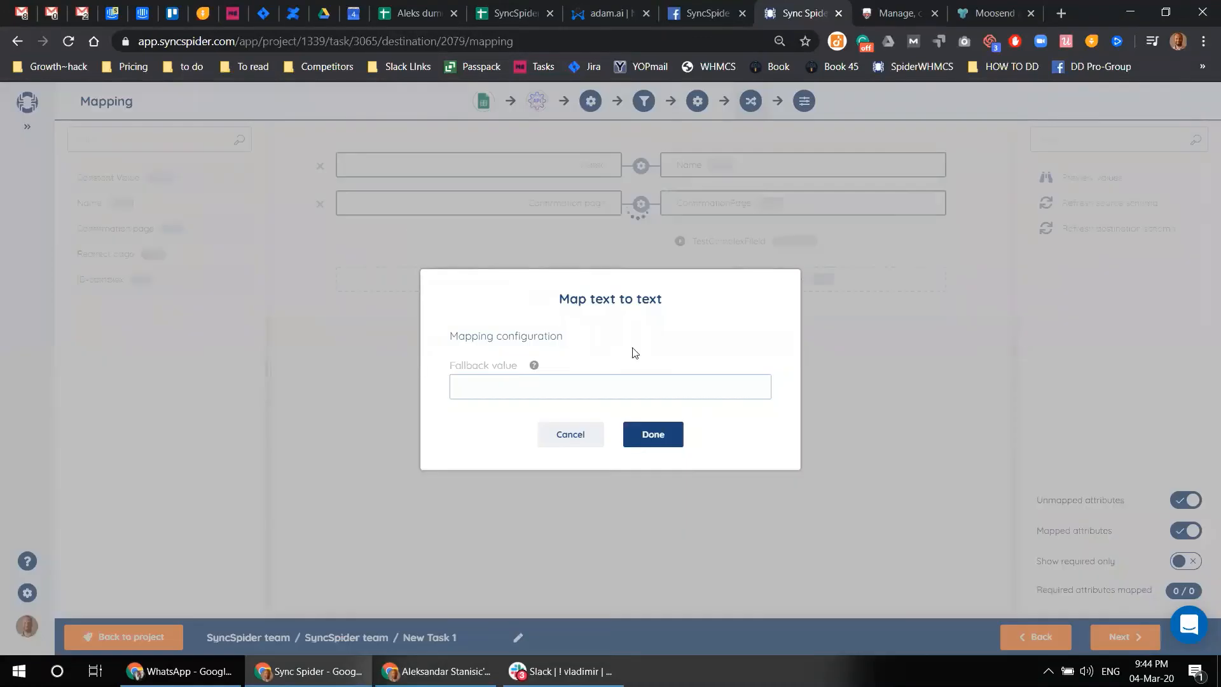
pyautogui.click(655, 435)
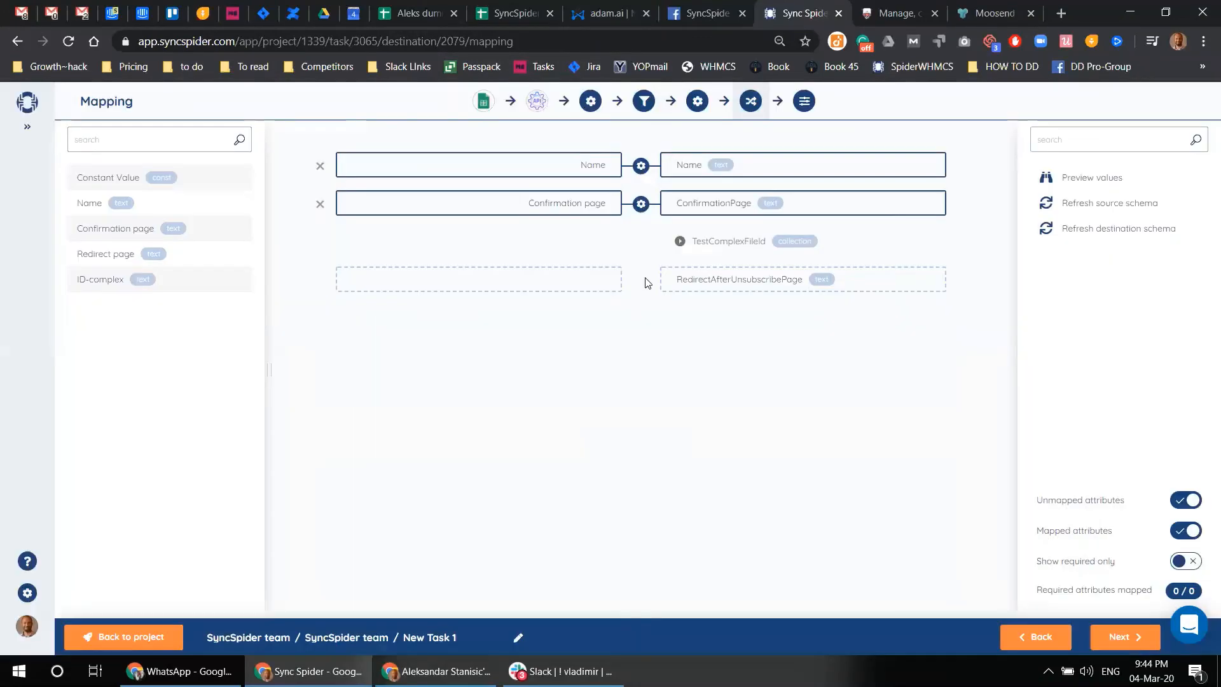
# - Expand the TestComplexFileld collection and map source Redirect page to RedirectAfterUnsubscribePage without a fallback value
pyautogui.click(663, 251)
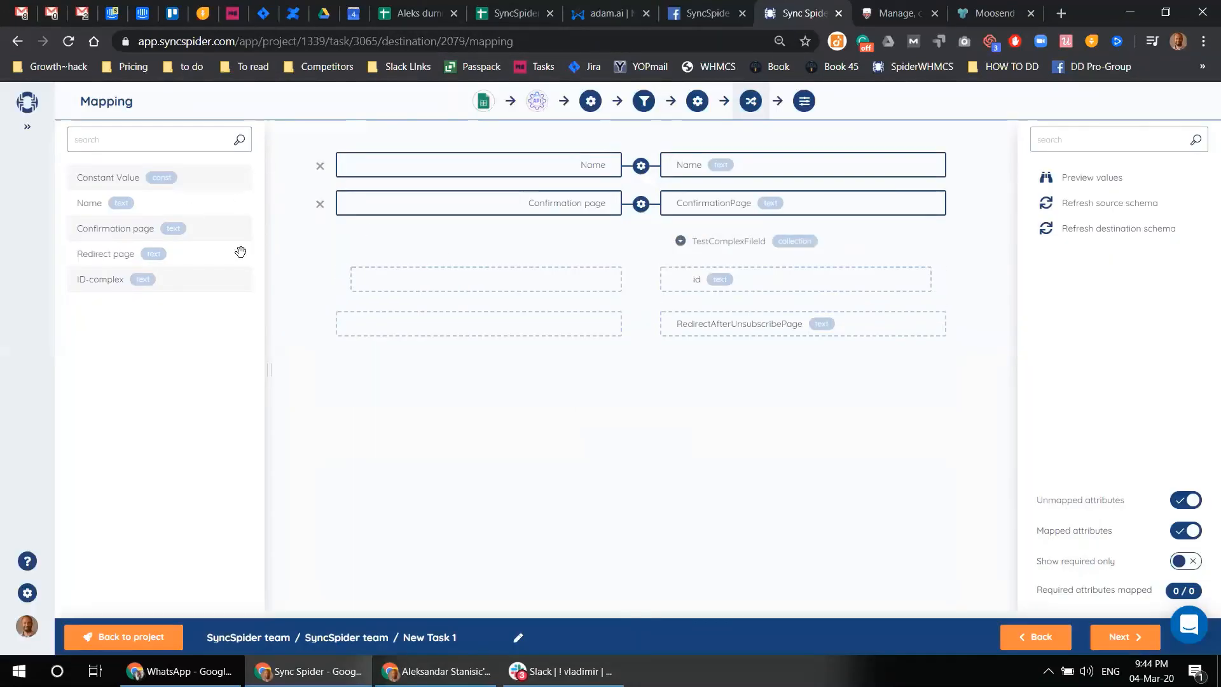
pyautogui.moveTo(106, 259); pyautogui.dragTo(441, 327)
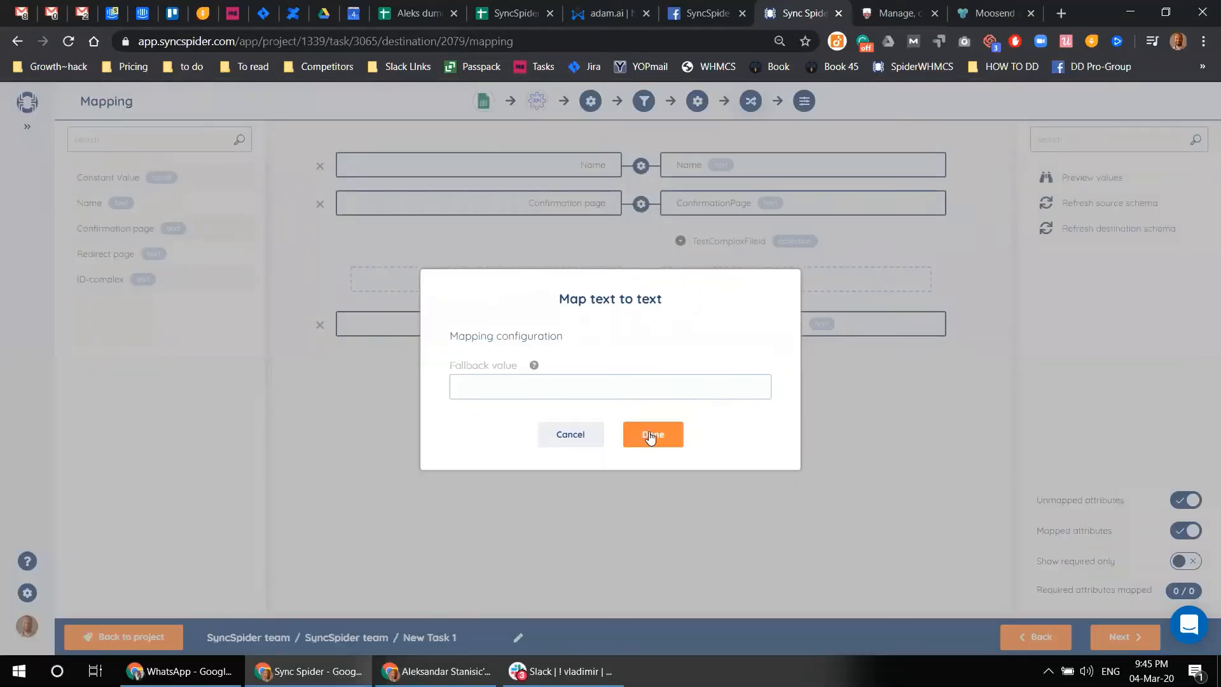
pyautogui.click(652, 434)
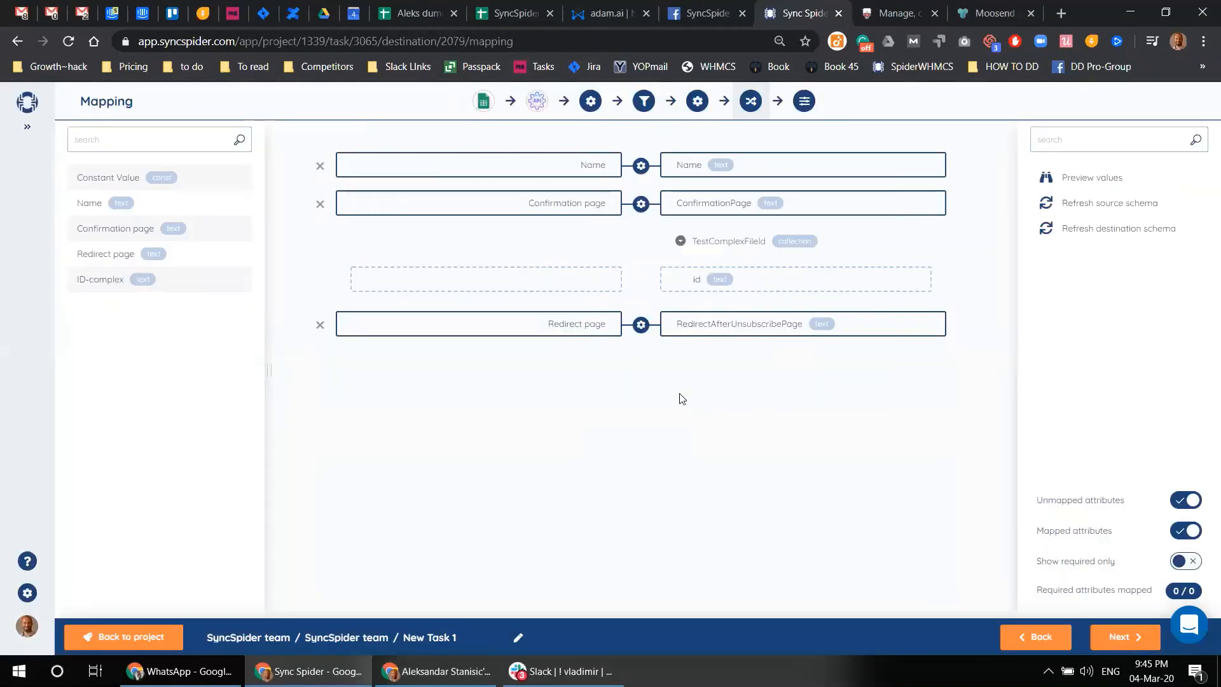
pyautogui.click(679, 242)
pyautogui.click(680, 242)
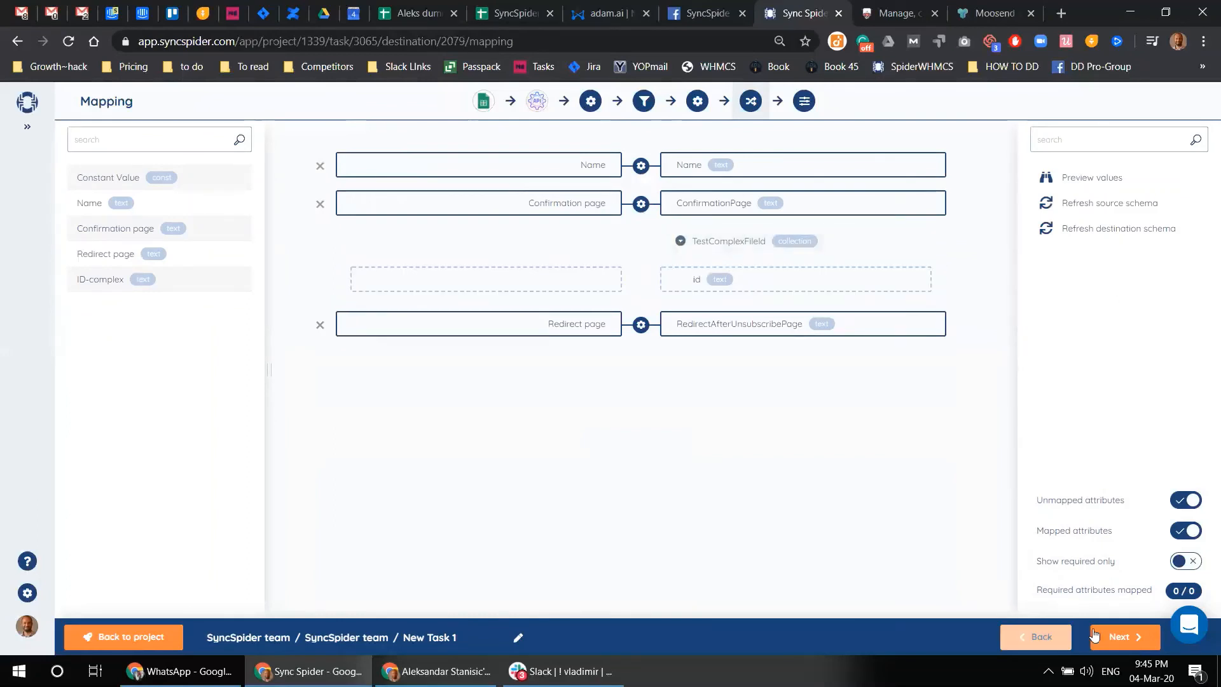
# - Continue to the task settings and name the task "Sheeets to create LIst in MOoSend"
pyautogui.click(1121, 638)
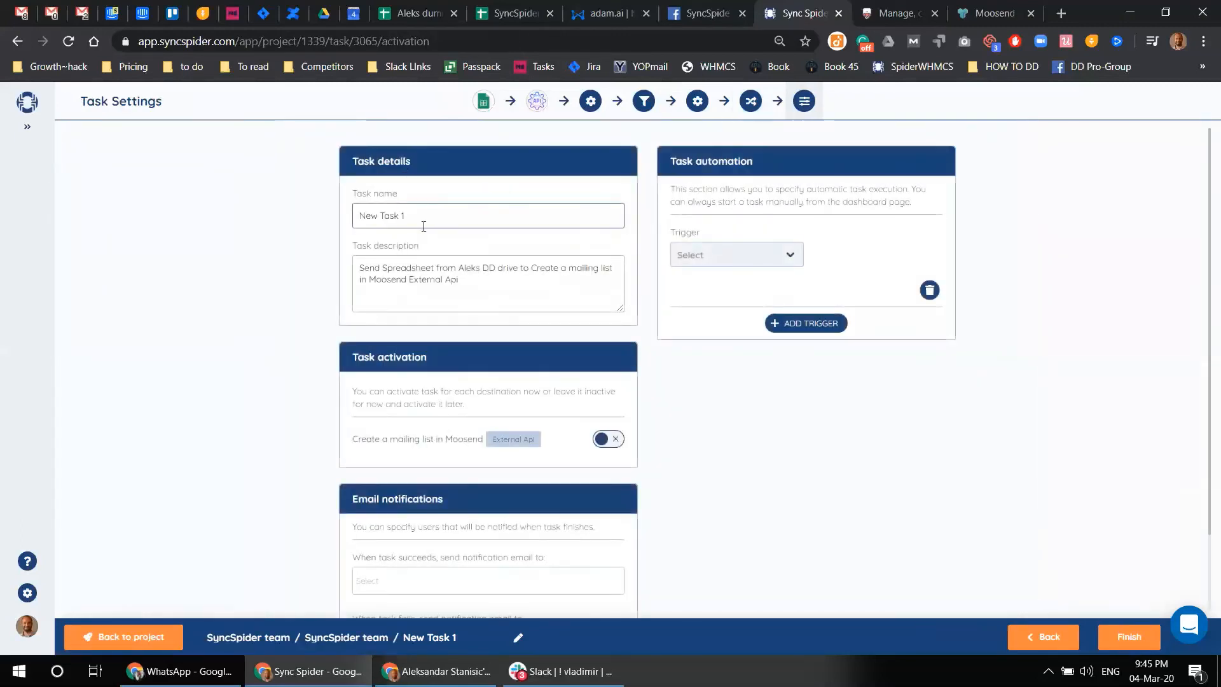
pyautogui.hotkey('ctrl', 'a')
pyautogui.write('Sheeets to create List in MOo')
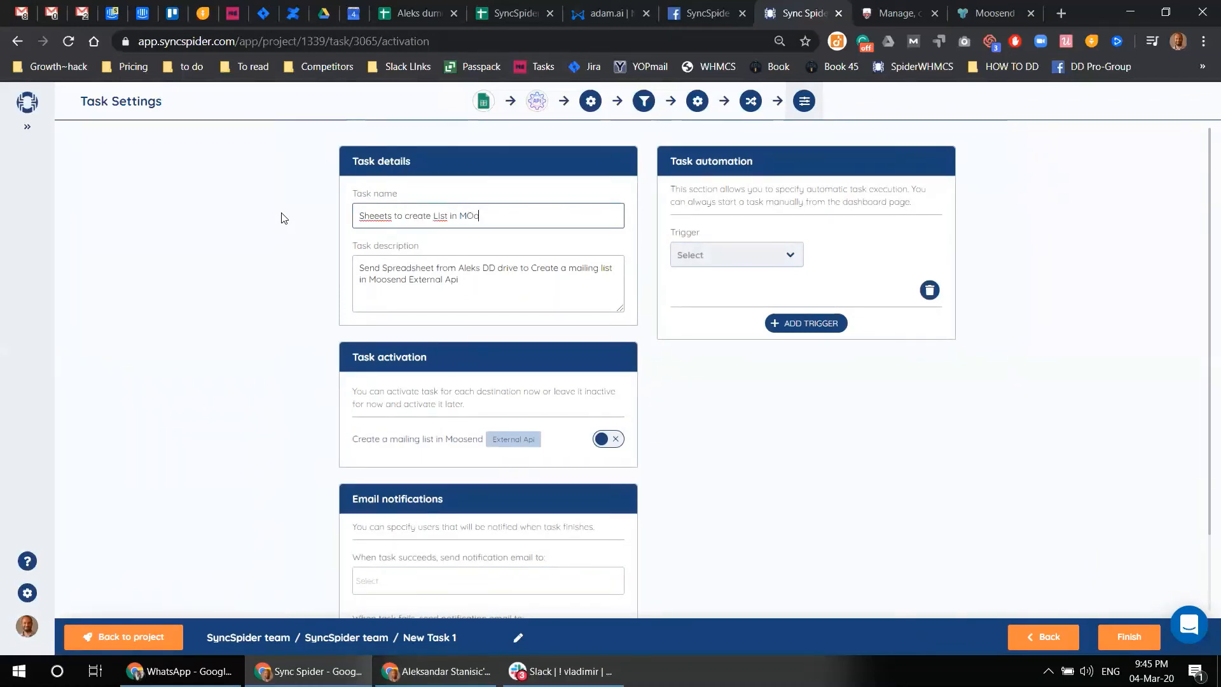
pyautogui.write('Send')
# - Set the task's automation trigger to On event and view the events it offers
pyautogui.click(729, 262)
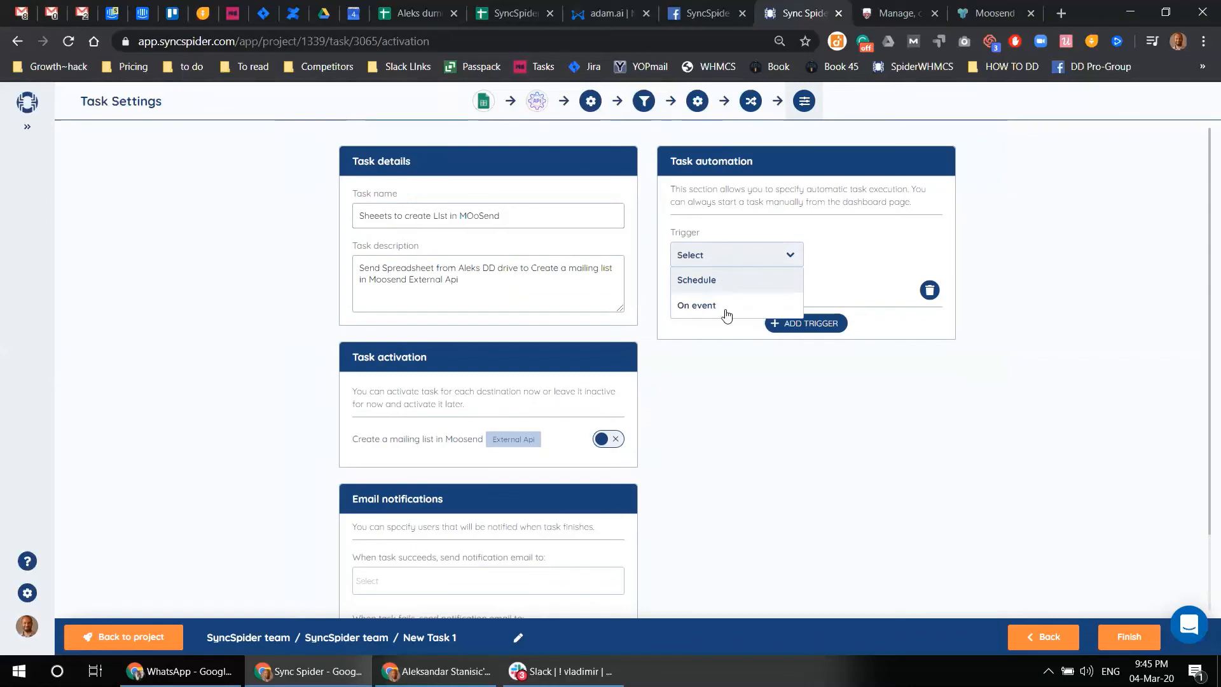
pyautogui.click(719, 310)
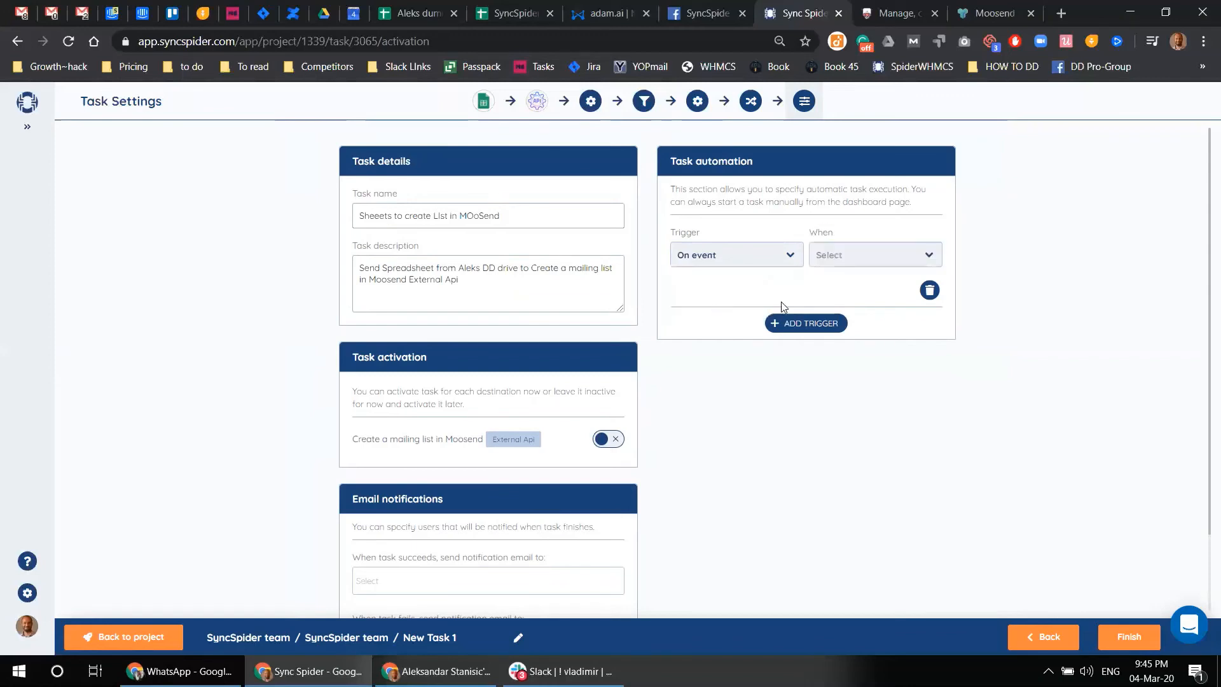
pyautogui.click(864, 255)
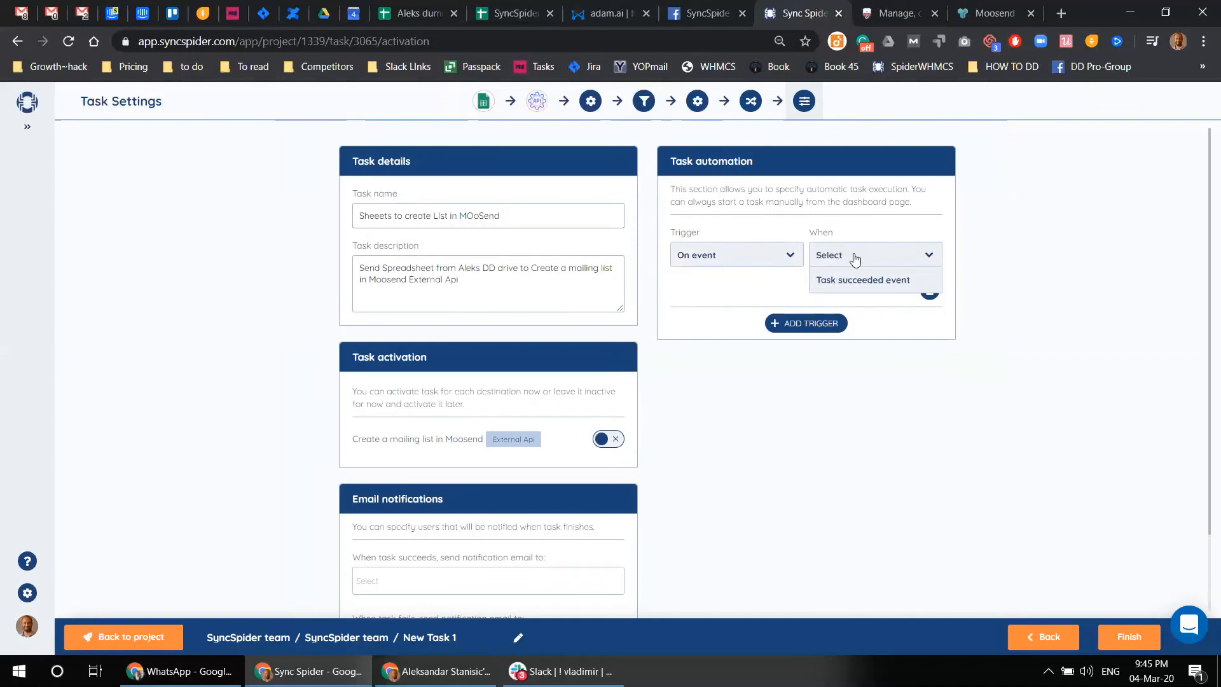
pyautogui.click(854, 258)
# - Set the task's automation trigger to Schedule with Hourly repetition
pyautogui.click(779, 258)
pyautogui.click(750, 280)
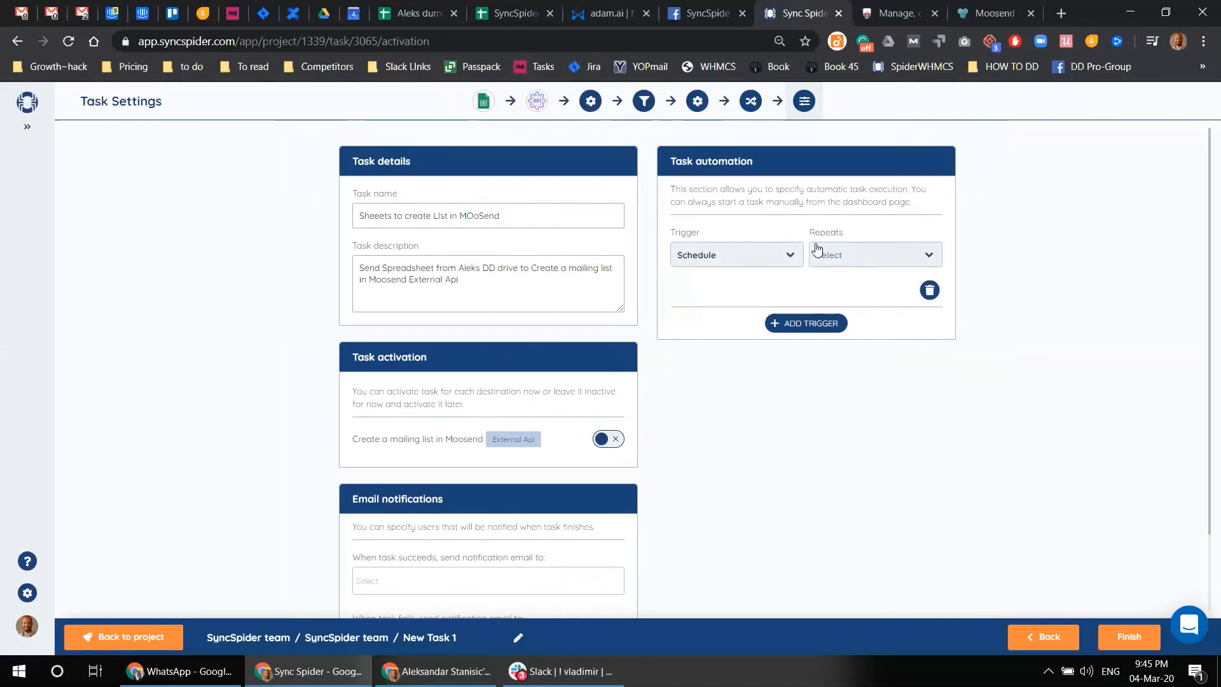
pyautogui.click(869, 260)
pyautogui.click(850, 280)
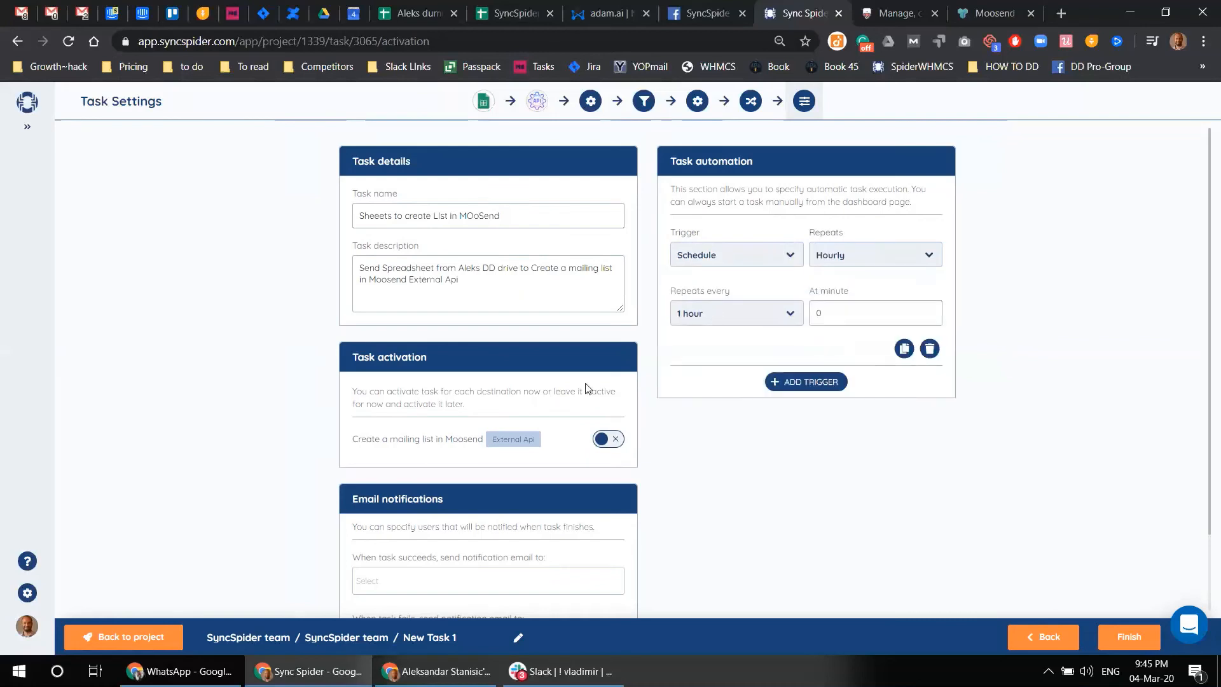
# - Activate the "Create a mailing list in Moosend" destination, finish the task setup, and locate the new task in the project's task list
pyautogui.click(608, 440)
pyautogui.scroll(-2, 713, 380)
pyautogui.scroll(2, 712, 380)
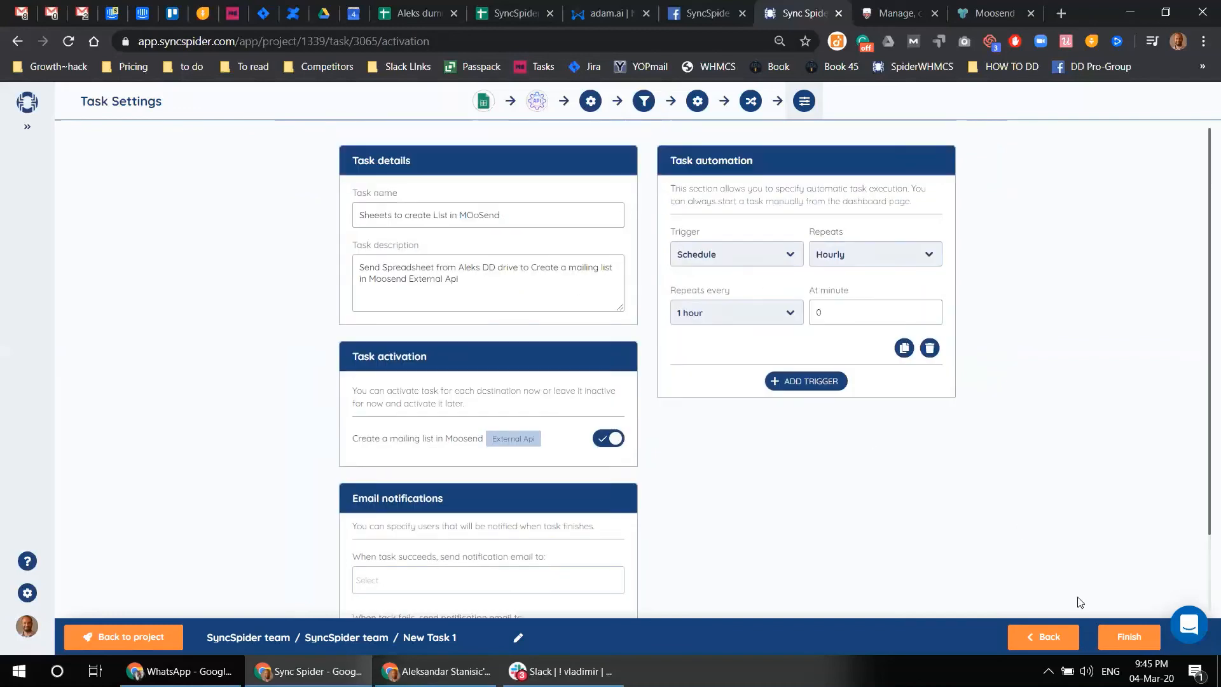
pyautogui.click(1129, 638)
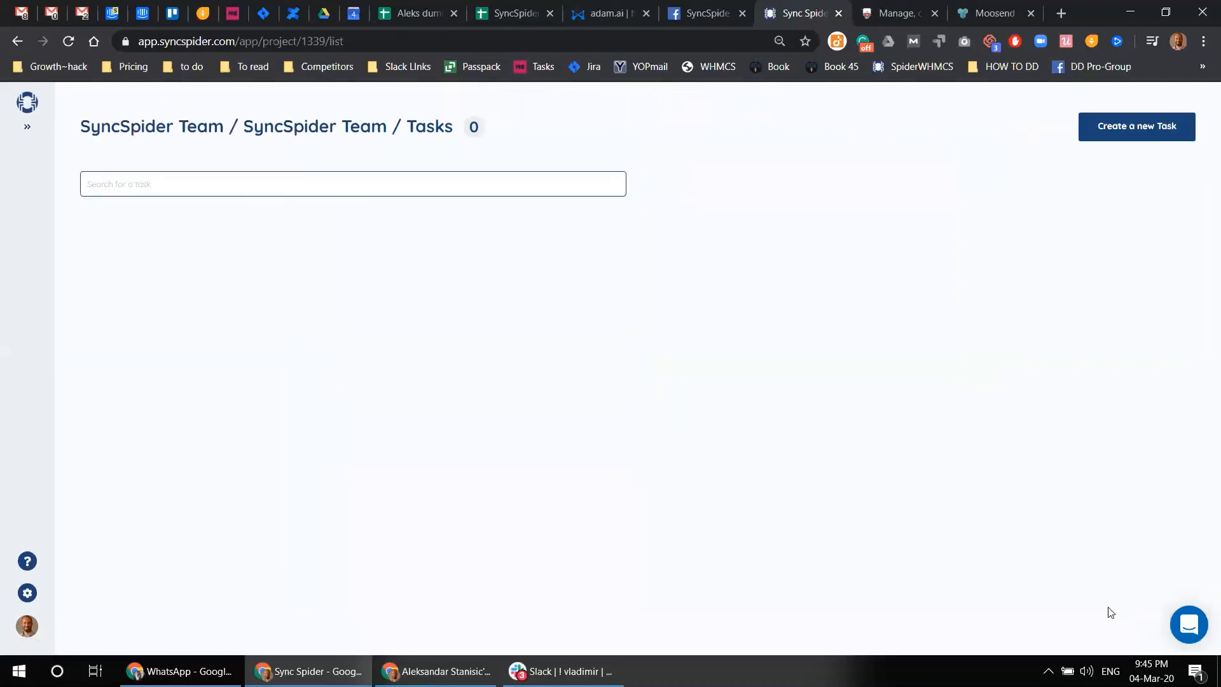
pyautogui.scroll(-8, 452, 357)
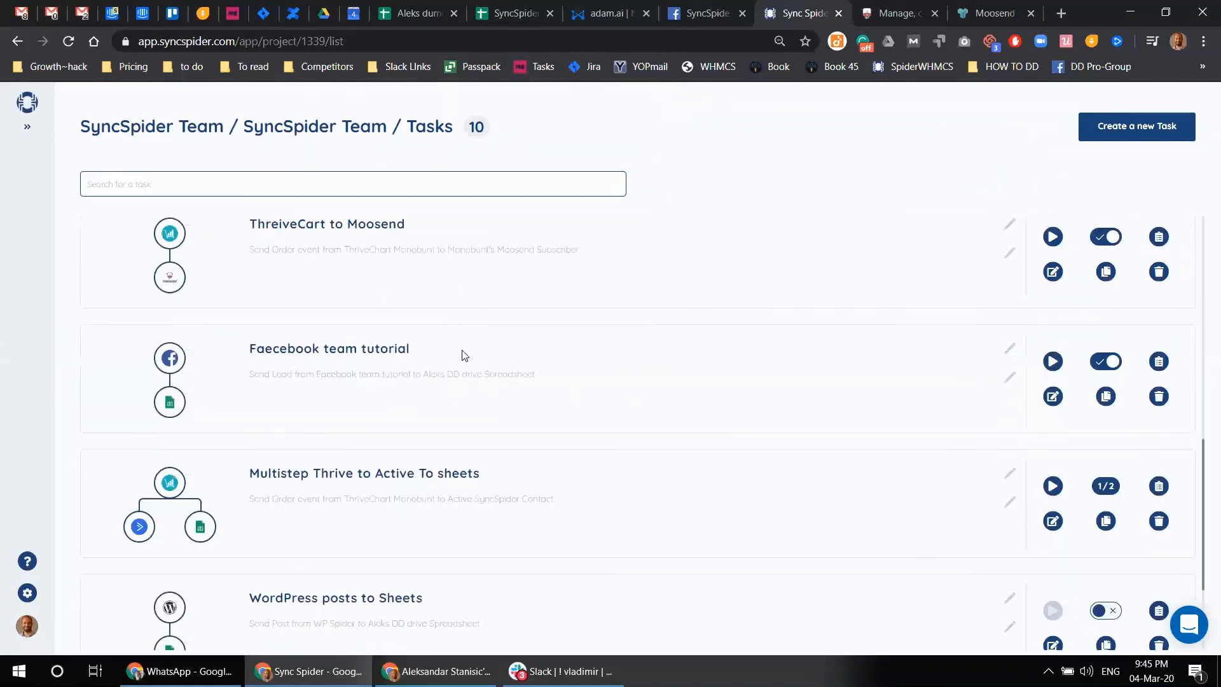
pyautogui.scroll(-3, 464, 353)
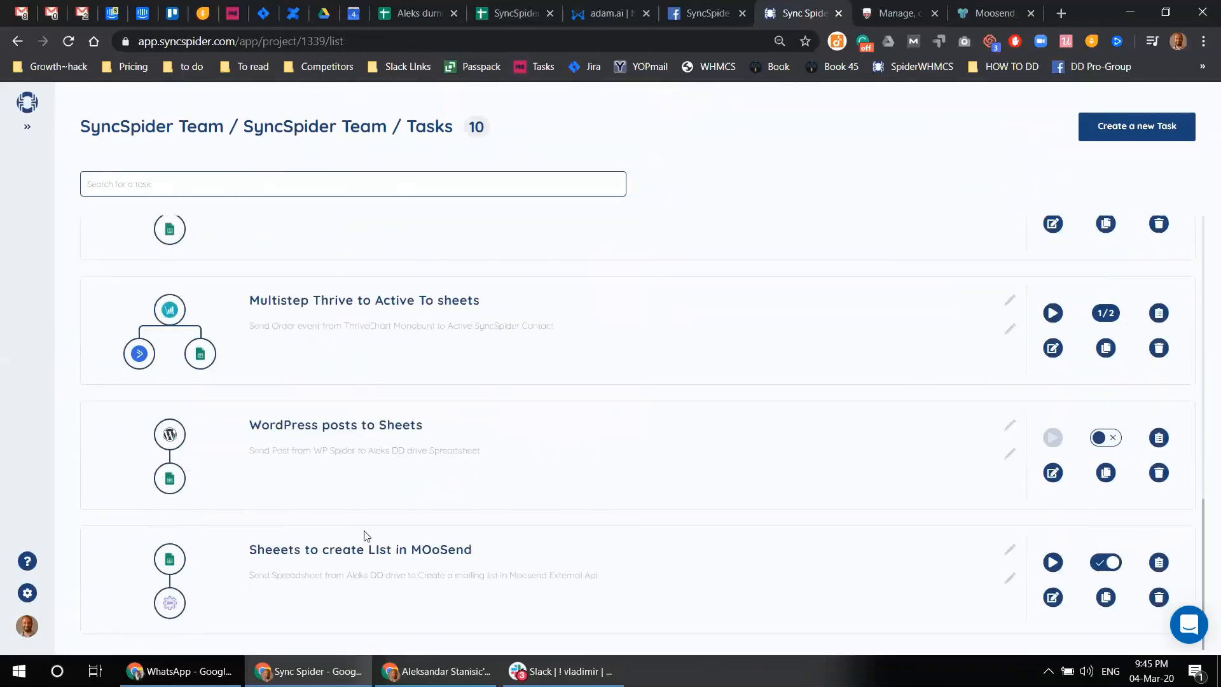
# - Switch to Moosend and view the account's existing mailing lists
pyautogui.click(905, 11)
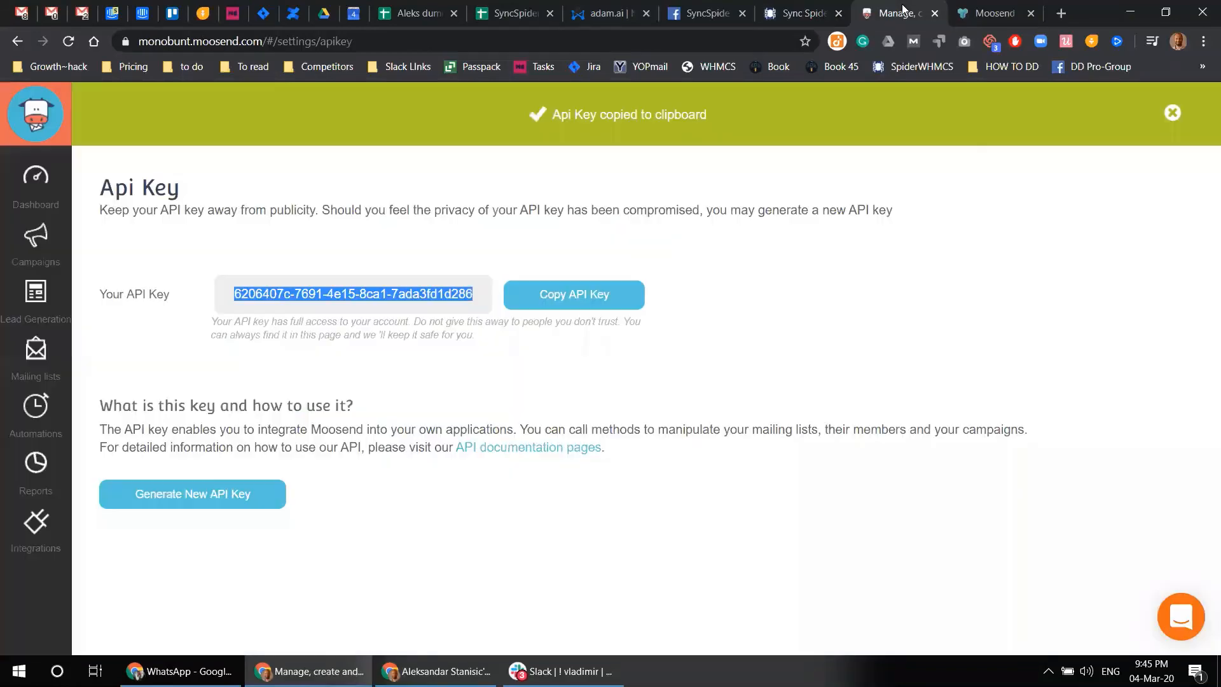
pyautogui.click(989, 10)
pyautogui.hotkey('ctrl', 'shift', 'Tab')
pyautogui.click(38, 357)
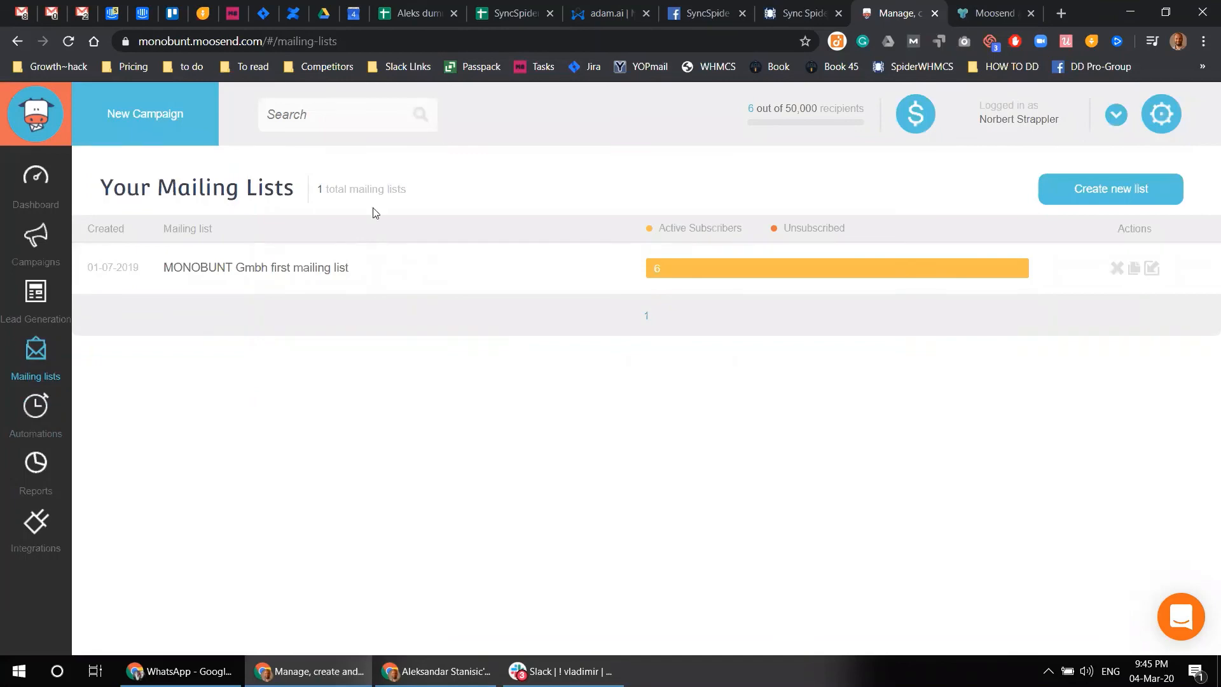
# - Switch back to SyncSpider and run the "Sheeets to create LIst in MOoSend" task manually
pyautogui.click(802, 14)
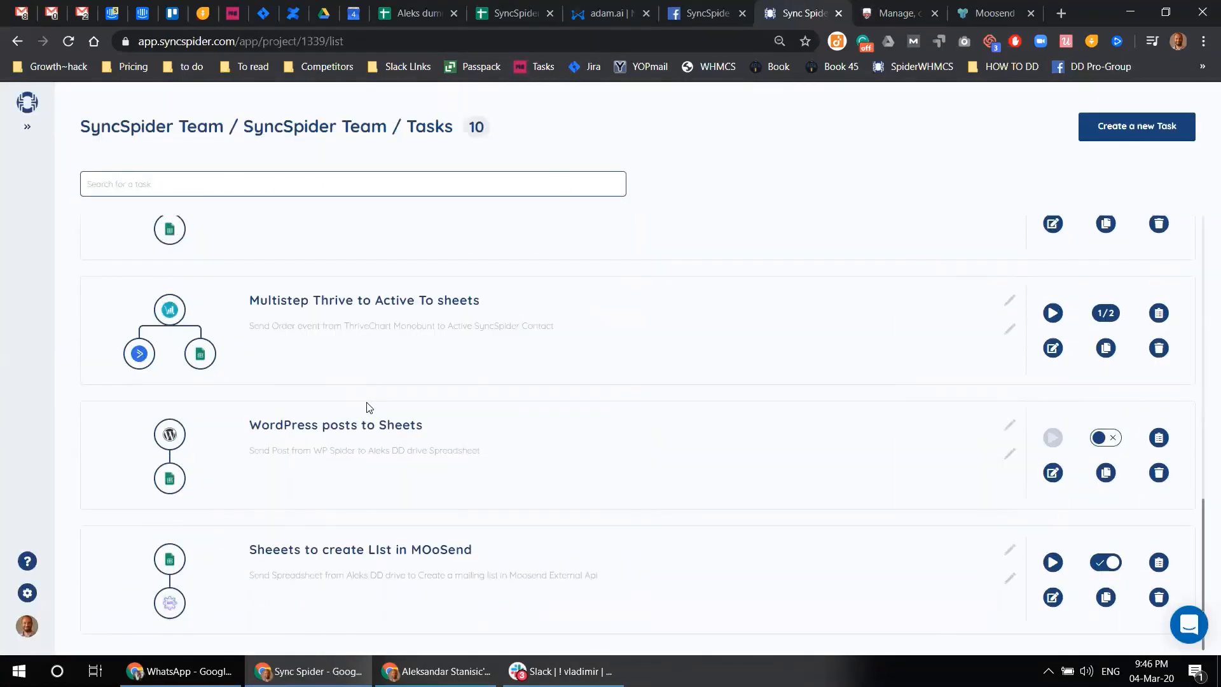
pyautogui.click(1053, 563)
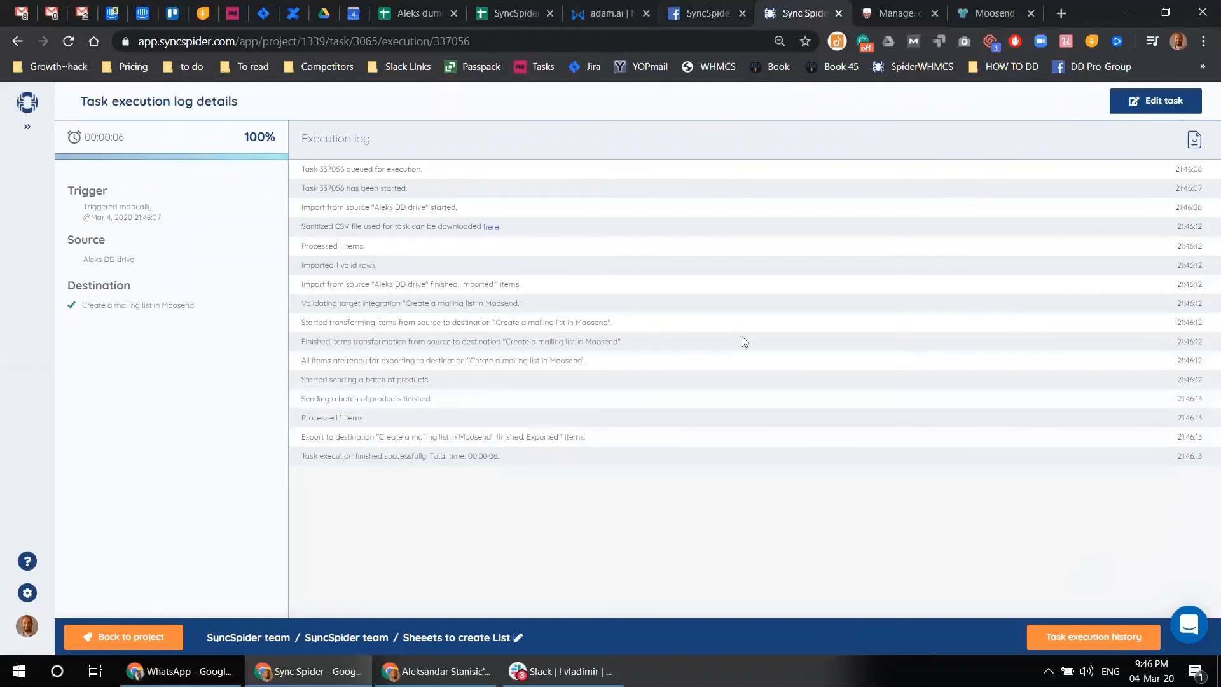
# - Switch to Moosend and reload the mailing lists to check for the list created by the task
pyautogui.click(997, 12)
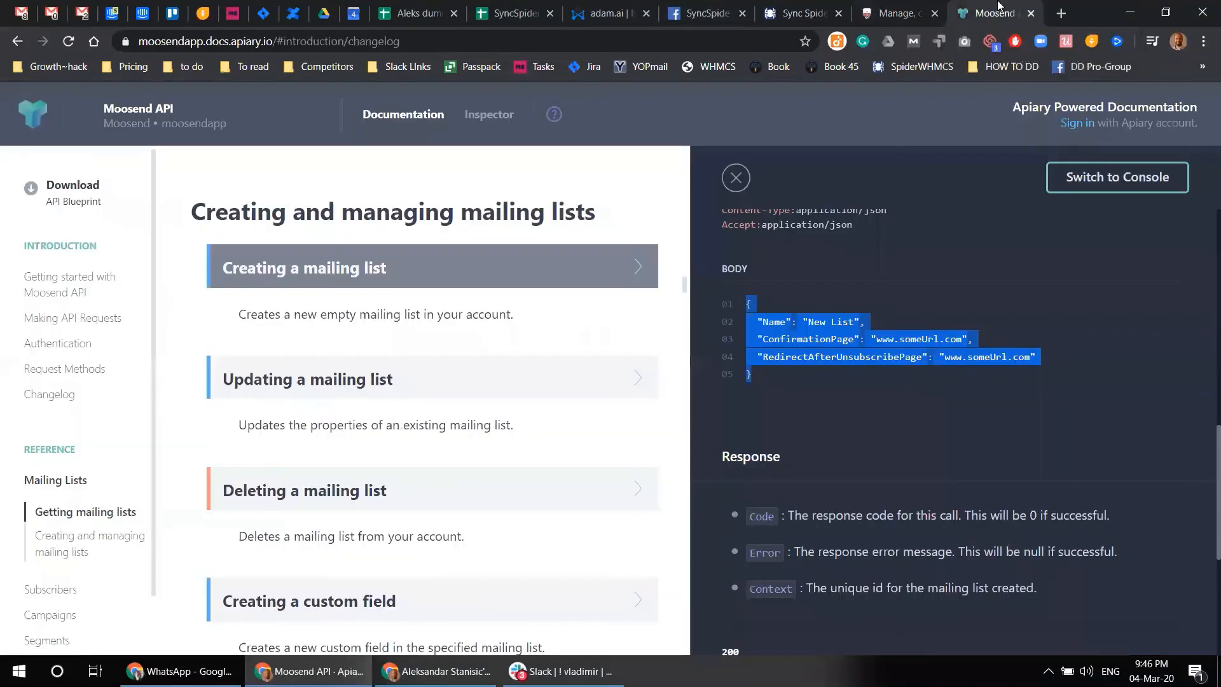
pyautogui.click(897, 12)
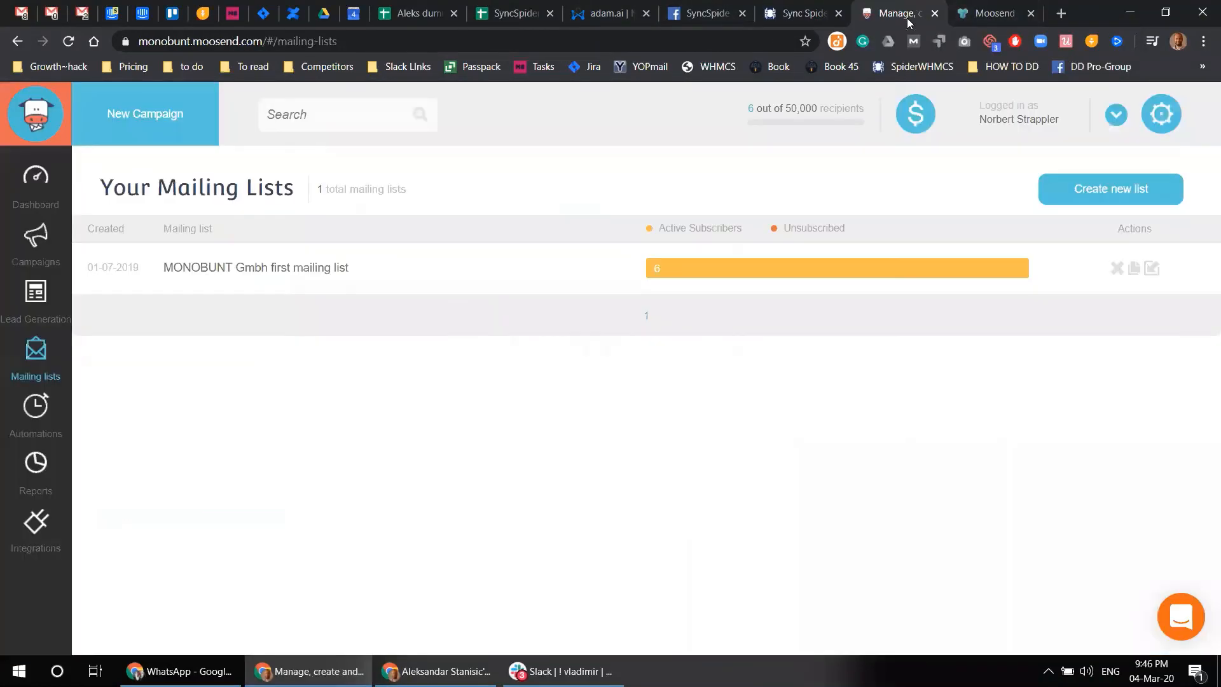
pyautogui.click(68, 41)
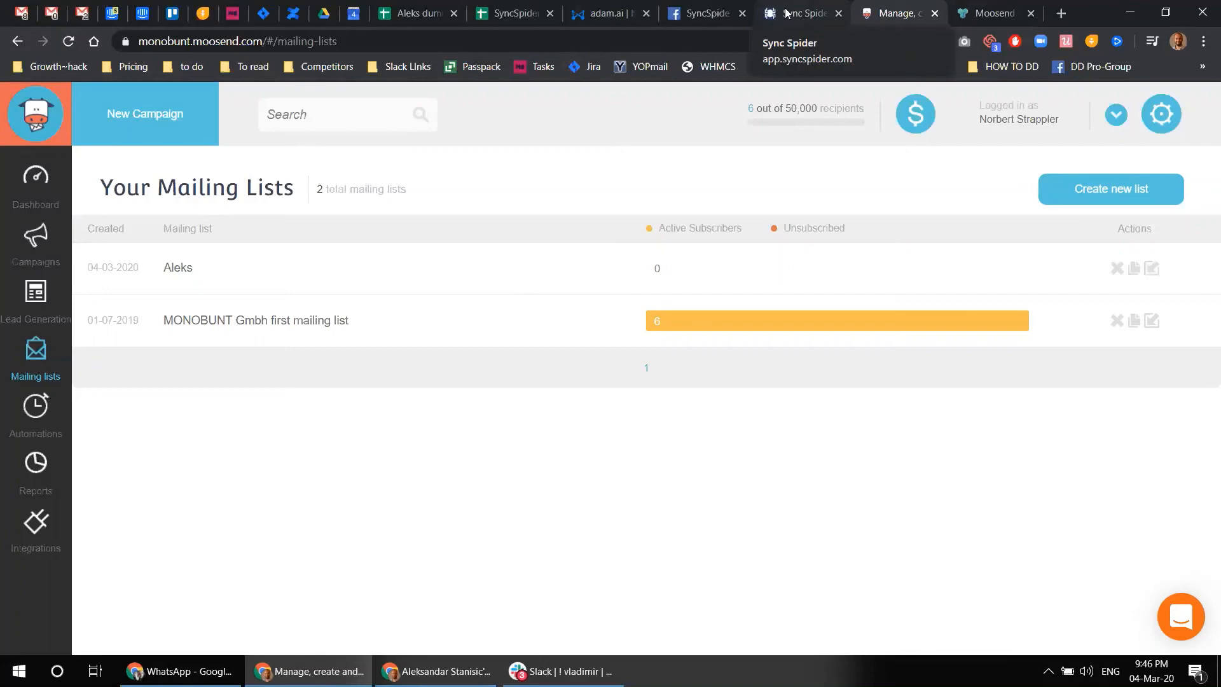
# - Switch to the Moosend API documentation to review the mailing list methods
pyautogui.click(1014, 7)
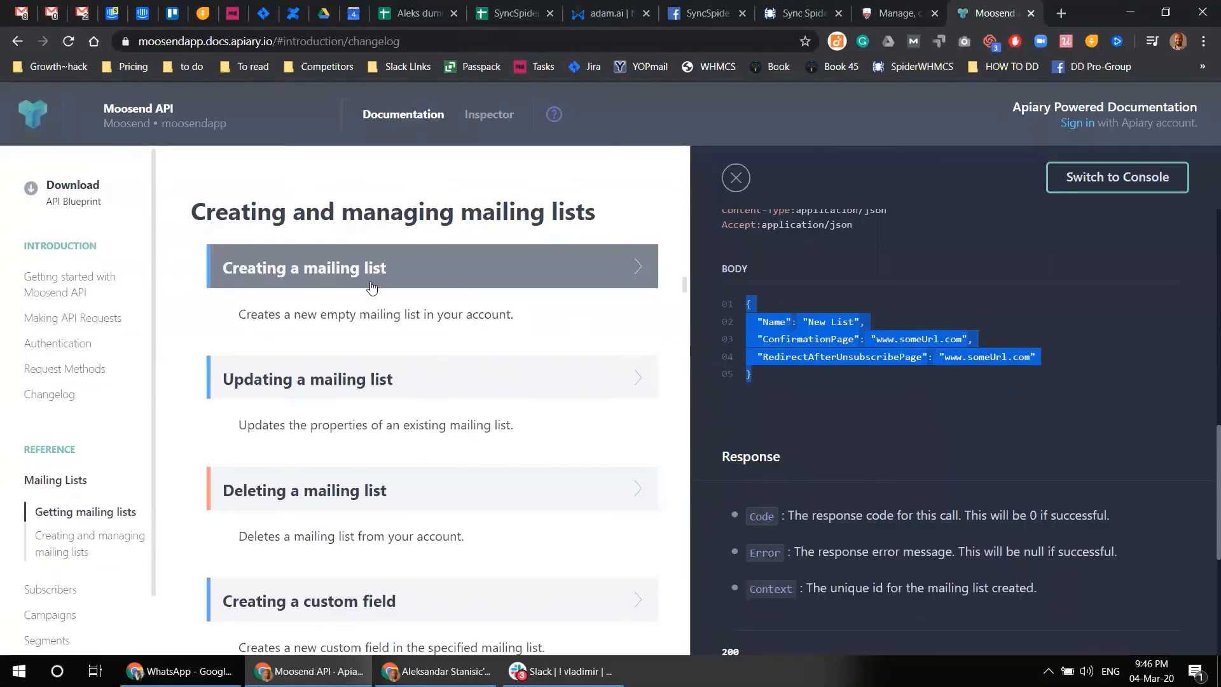